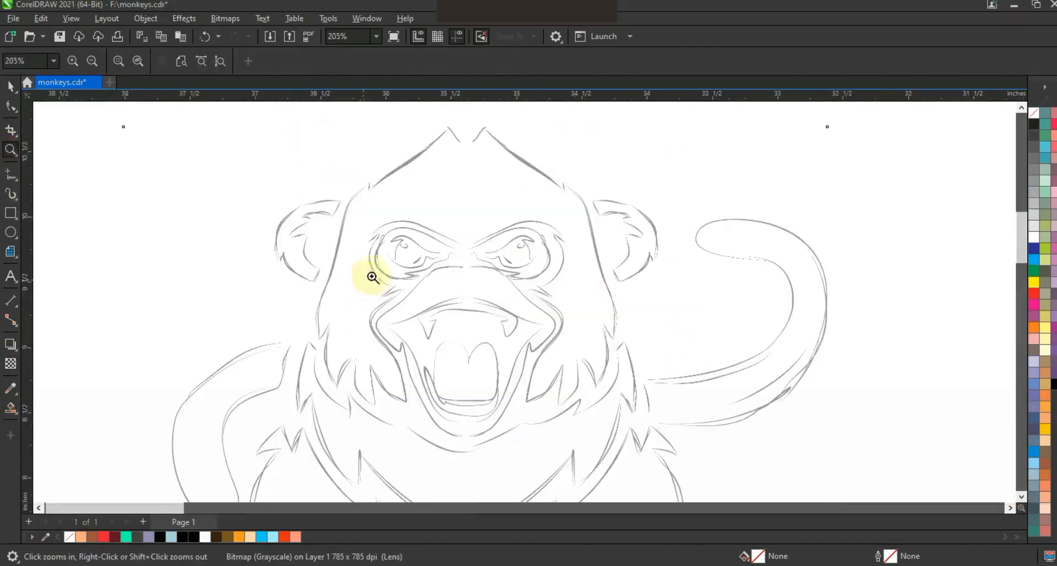
- Draw the short notch line at the crown of the monkey's head and set its outline width to 2.0 pt
{"action": "left_click", "coordinate": [11, 174]}
{"action": "left_click", "coordinate": [450, 130]}
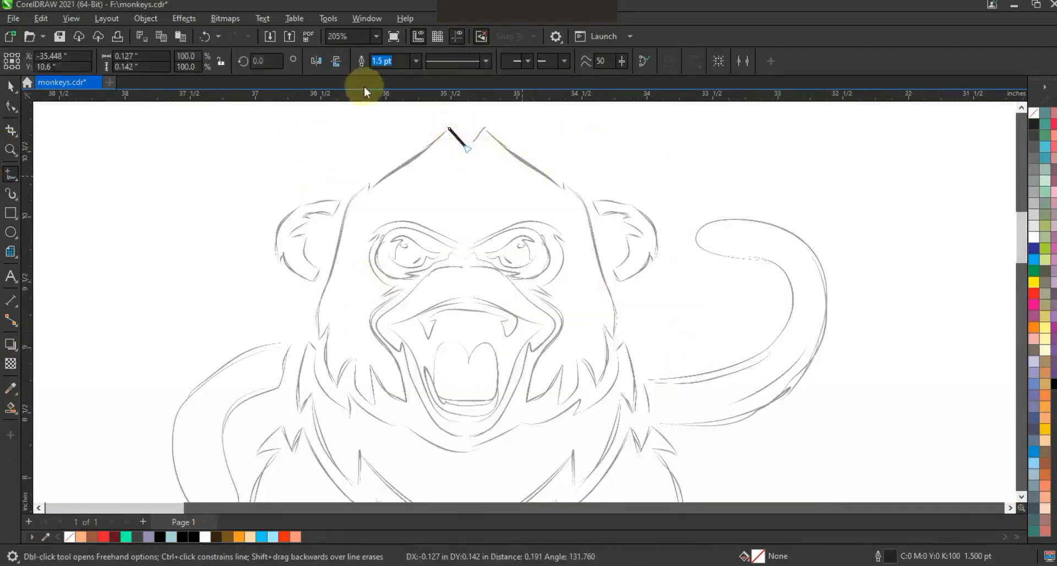
{"action": "left_click", "coordinate": [416, 62]}
{"action": "left_click", "coordinate": [390, 135]}
{"action": "key", "text": "space"}
{"action": "key", "text": "space"}
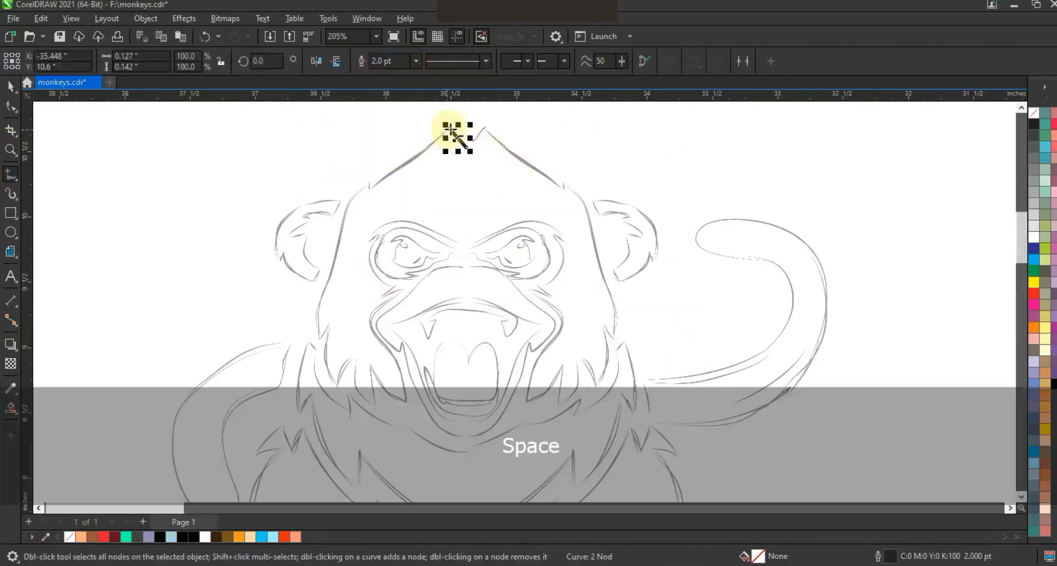
- Trace the left half of the head fur with straight segments from the crown down the cheek tufts and up to the brow
{"action": "left_click", "coordinate": [450, 129]}
{"action": "left_click", "coordinate": [368, 192]}
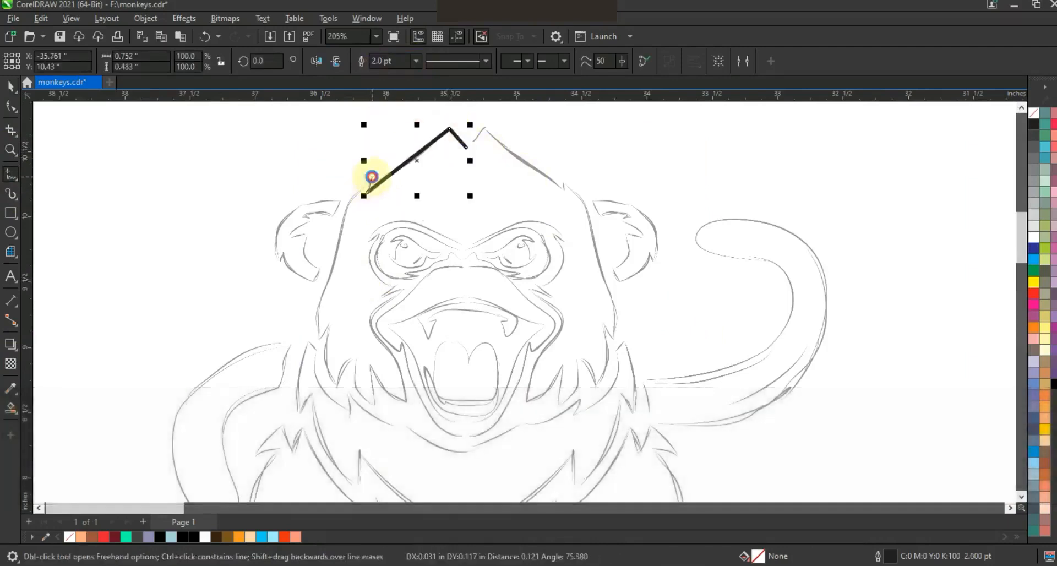
{"action": "left_click", "coordinate": [316, 339]}
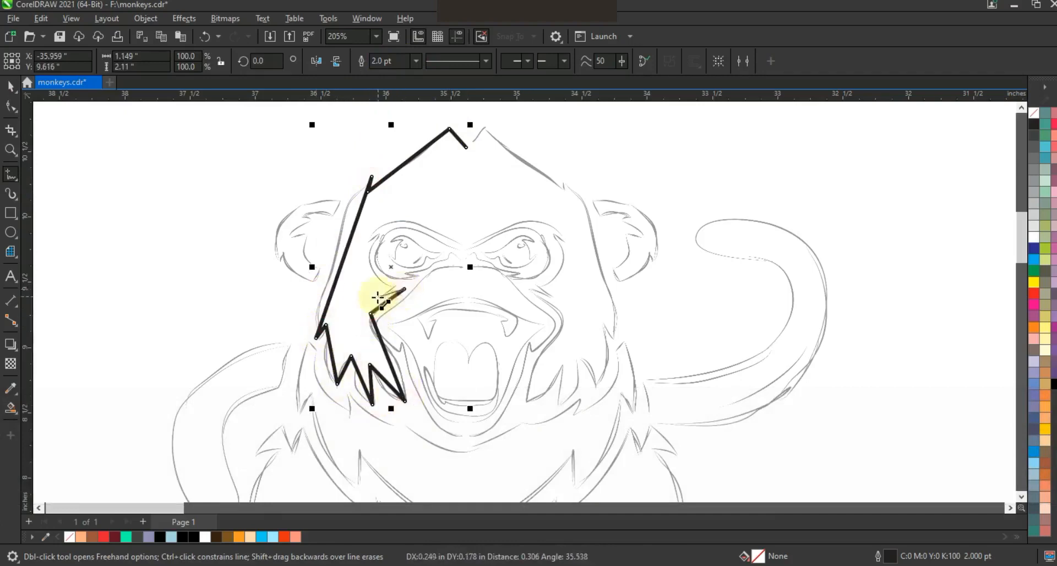
{"action": "left_click", "coordinate": [362, 244]}
- Convert the half-head outline to curves and bend the side of the head and the cheek tufts to follow the sketch
{"action": "left_click", "coordinate": [11, 106]}
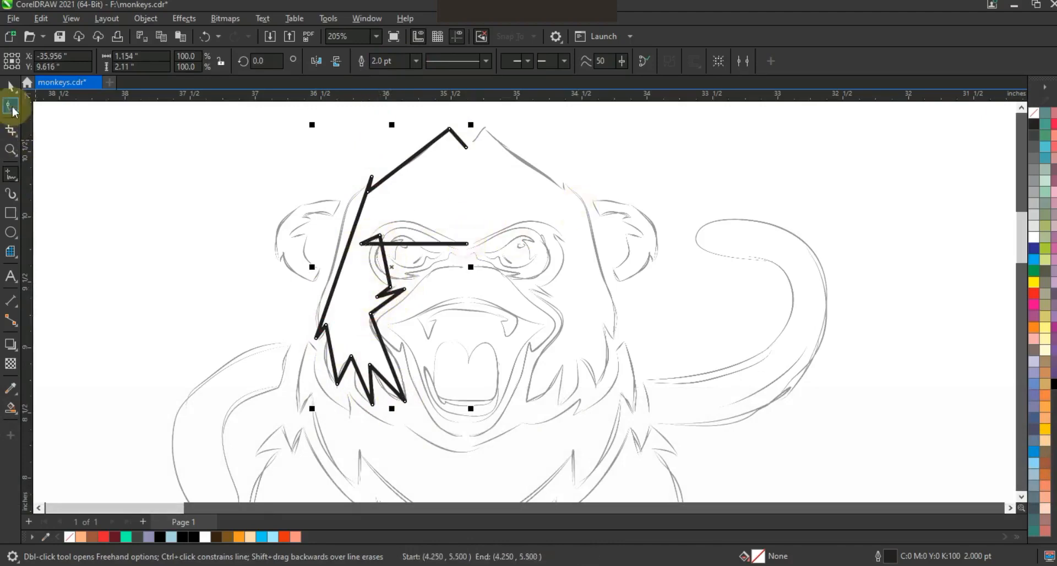
{"action": "left_click_drag", "start_coordinate": [599, 438], "coordinate": [599, 437]}
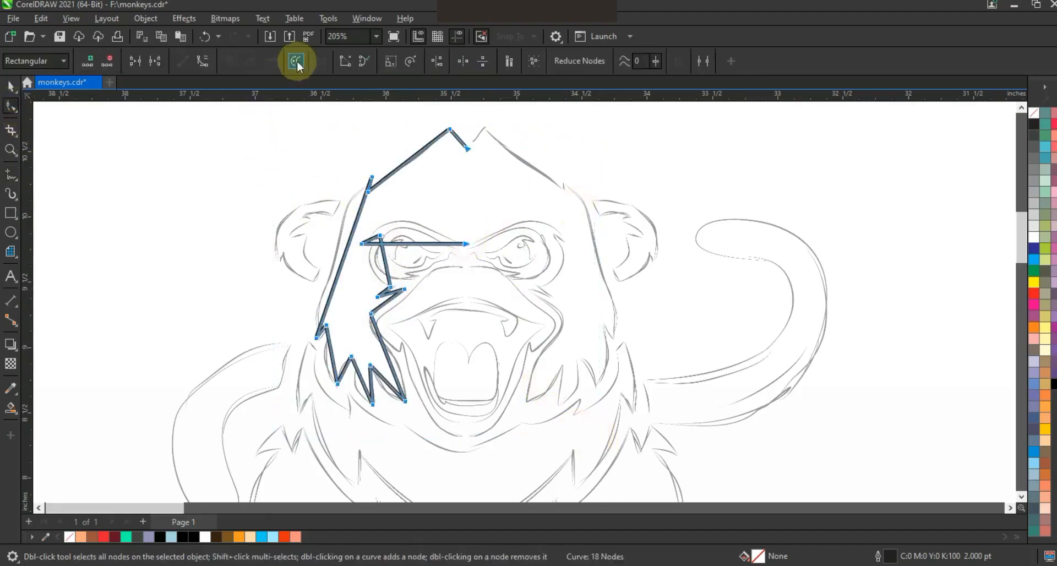
{"action": "left_click_drag", "start_coordinate": [355, 225], "coordinate": [318, 293]}
{"action": "left_click_drag", "start_coordinate": [335, 211], "coordinate": [339, 211]}
{"action": "left_click_drag", "start_coordinate": [332, 358], "coordinate": [363, 335]}
{"action": "left_click_drag", "start_coordinate": [405, 366], "coordinate": [408, 363]}
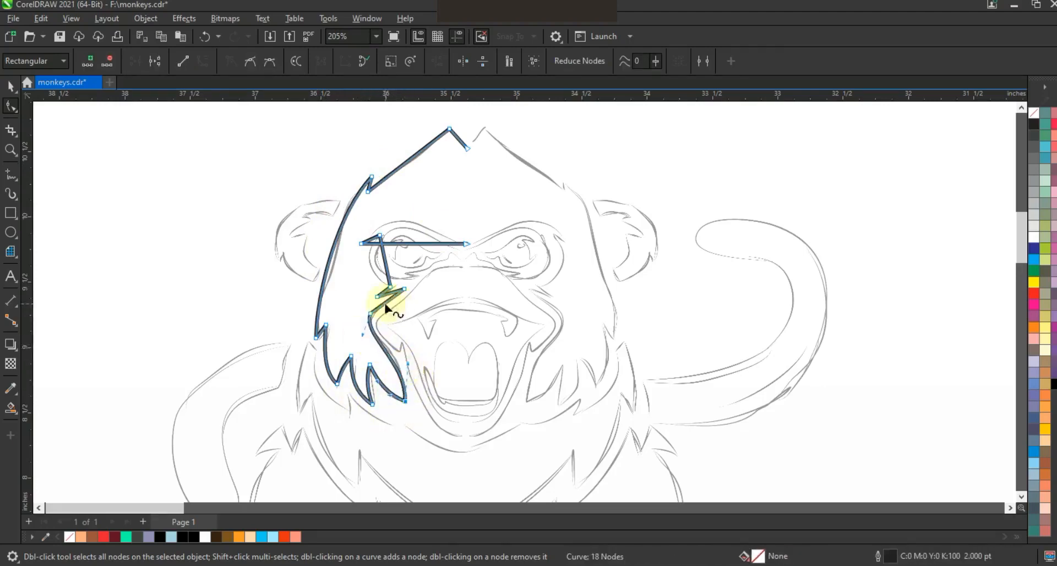
- Bend the brow and eye-socket segments of the half-head outline to match the sketch
{"action": "left_click", "coordinate": [11, 149]}
{"action": "left_click_drag", "start_coordinate": [302, 166], "coordinate": [699, 408]}
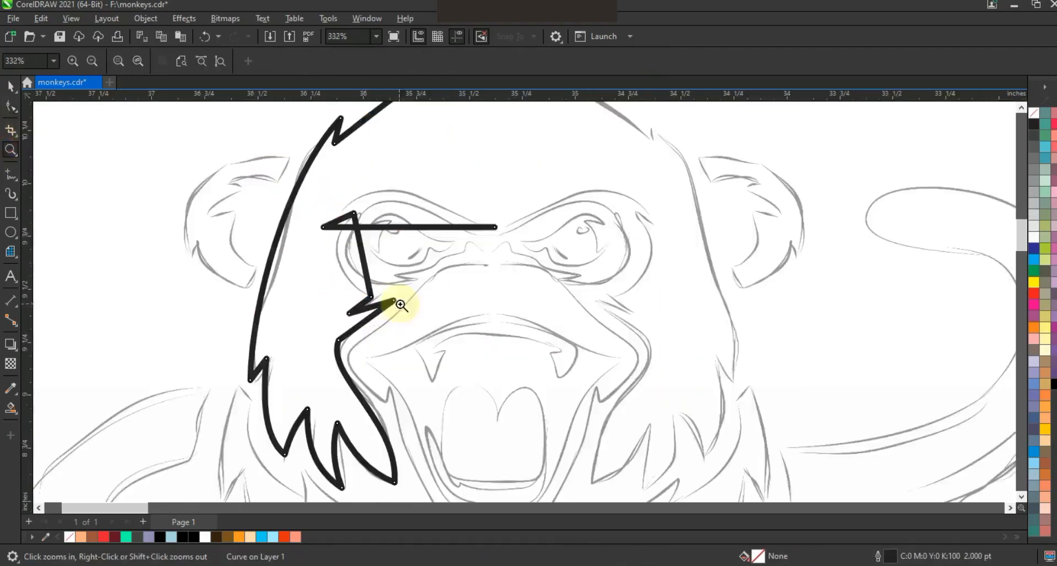
{"action": "left_click", "coordinate": [15, 113]}
{"action": "left_click_drag", "start_coordinate": [378, 228], "coordinate": [352, 178]}
{"action": "left_click_drag", "start_coordinate": [443, 234], "coordinate": [406, 176]}
{"action": "left_click", "coordinate": [360, 243]}
{"action": "left_click_drag", "start_coordinate": [360, 242], "coordinate": [335, 276]}
{"action": "left_click", "coordinate": [364, 307]}
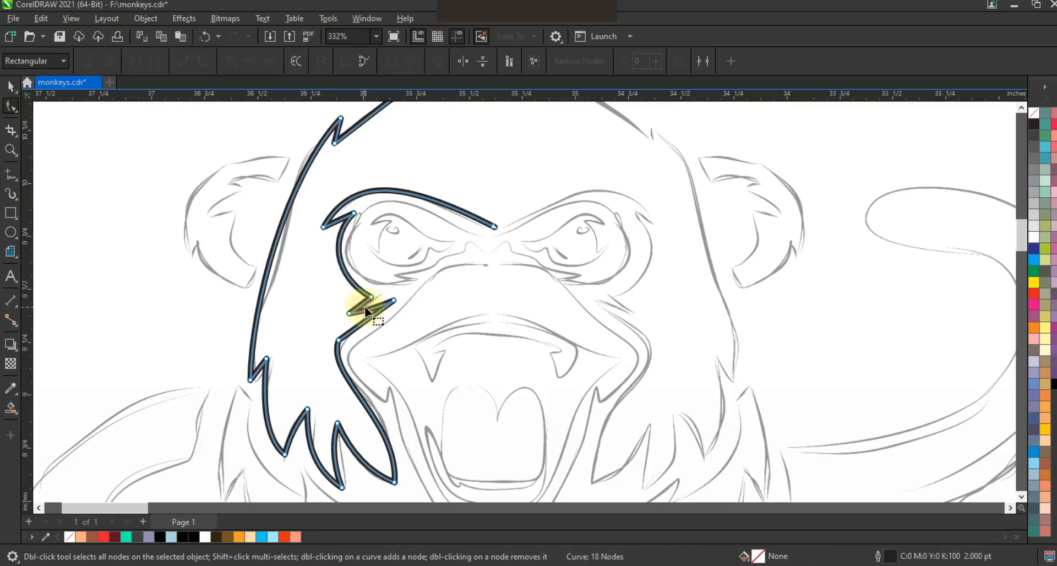
- Create a horizontally mirrored copy of the half-head outline on the right side of the face
{"action": "key", "text": "space"}
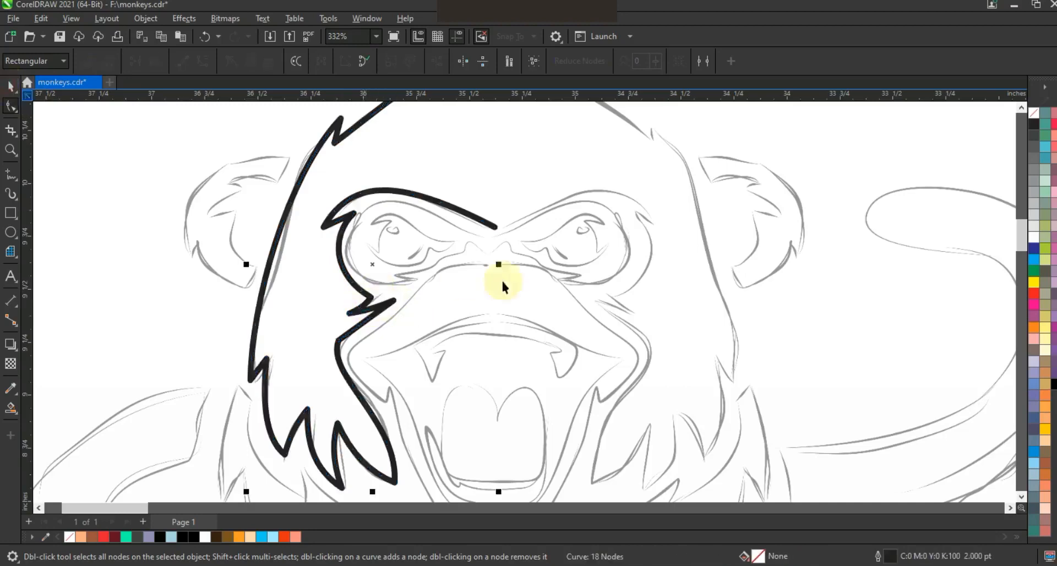
{"action": "key", "text": "F3"}
{"action": "left_click_drag", "start_coordinate": [354, 261], "coordinate": [611, 263]}
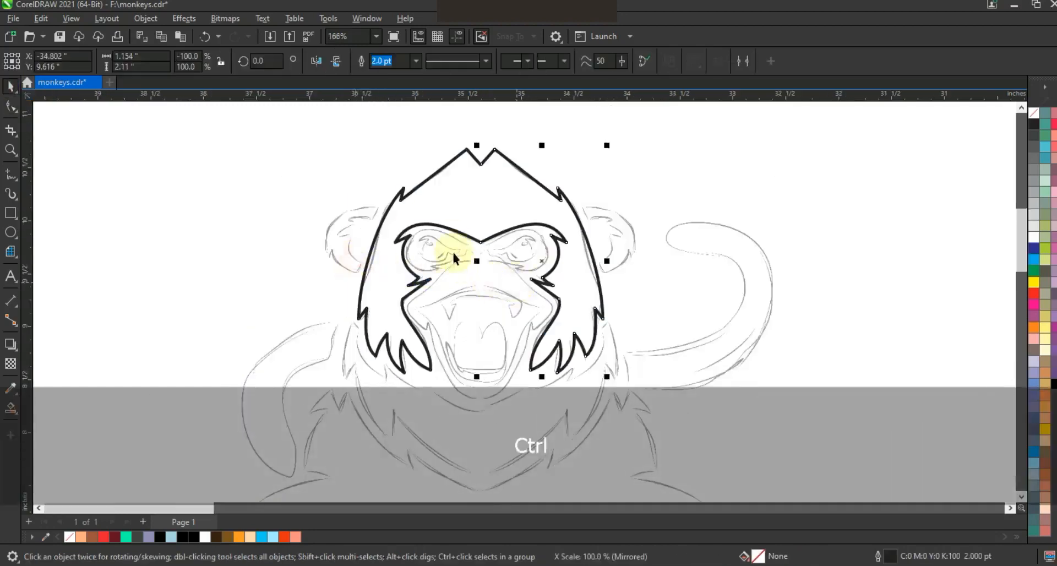
- Combine the two head halves, join their nodes at the centre into one closed shape, and fill it with black
{"action": "left_click", "coordinate": [464, 238], "text": "shift"}
{"action": "left_click", "coordinate": [362, 61]}
{"action": "left_click", "coordinate": [11, 104]}
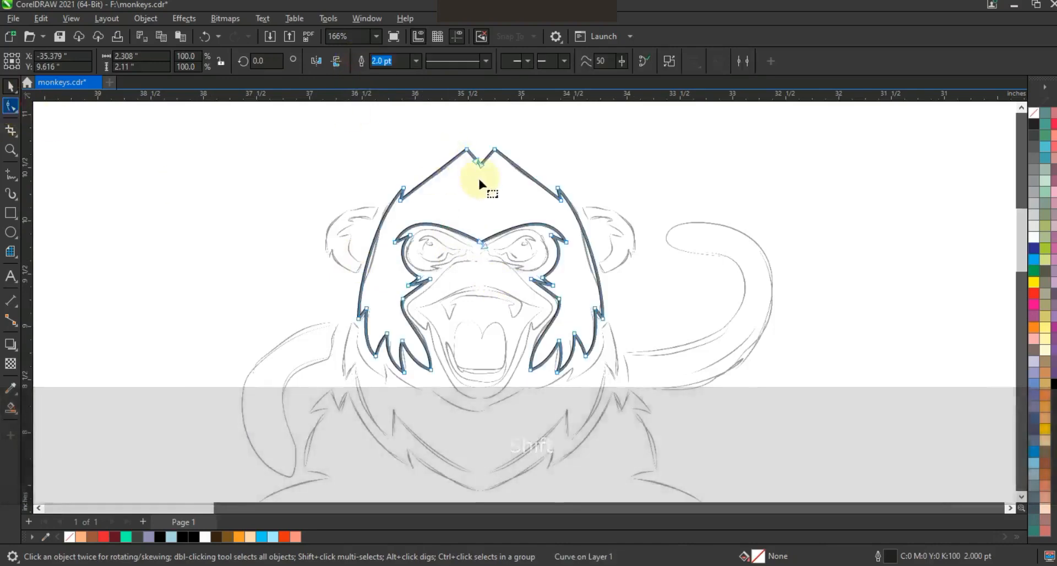
{"action": "left_click", "coordinate": [484, 161]}
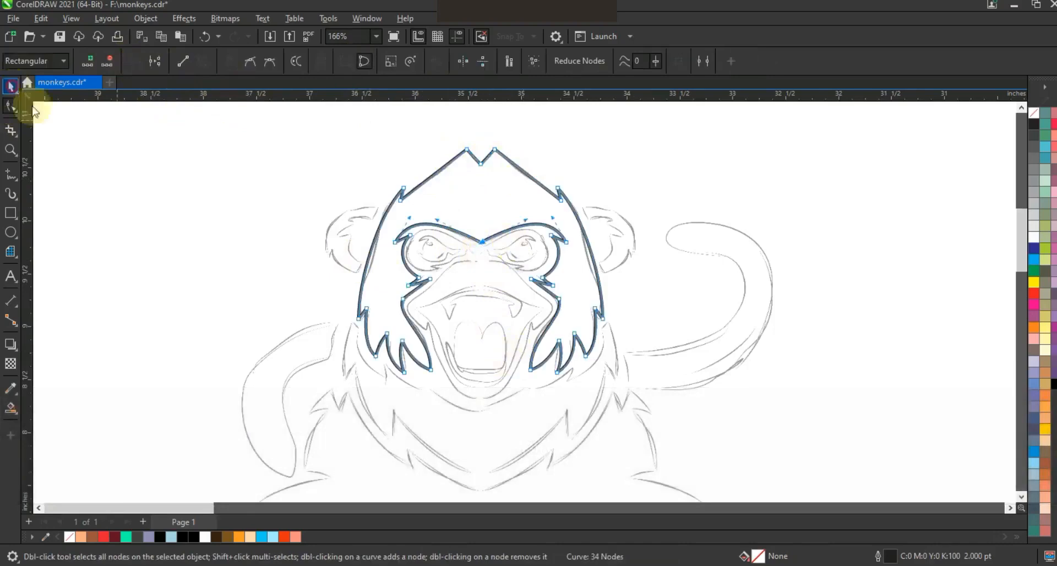
{"action": "left_click", "coordinate": [10, 86]}
{"action": "left_click", "coordinate": [1052, 381]}
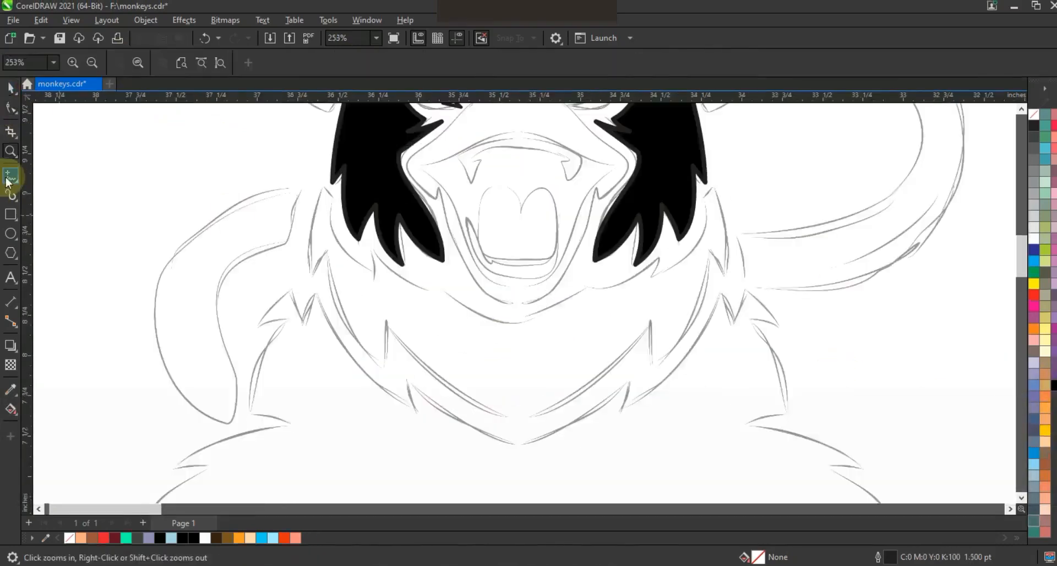
- Trace the upper edge of the left half of the neck fur with straight segments, from below the cheek to the centre under the chin
{"action": "left_click", "coordinate": [10, 176]}
{"action": "double_click", "coordinate": [333, 193]}
{"action": "left_click", "coordinate": [375, 274]}
{"action": "double_click", "coordinate": [438, 298]}
{"action": "left_click", "coordinate": [427, 274]}
{"action": "double_click", "coordinate": [512, 323]}
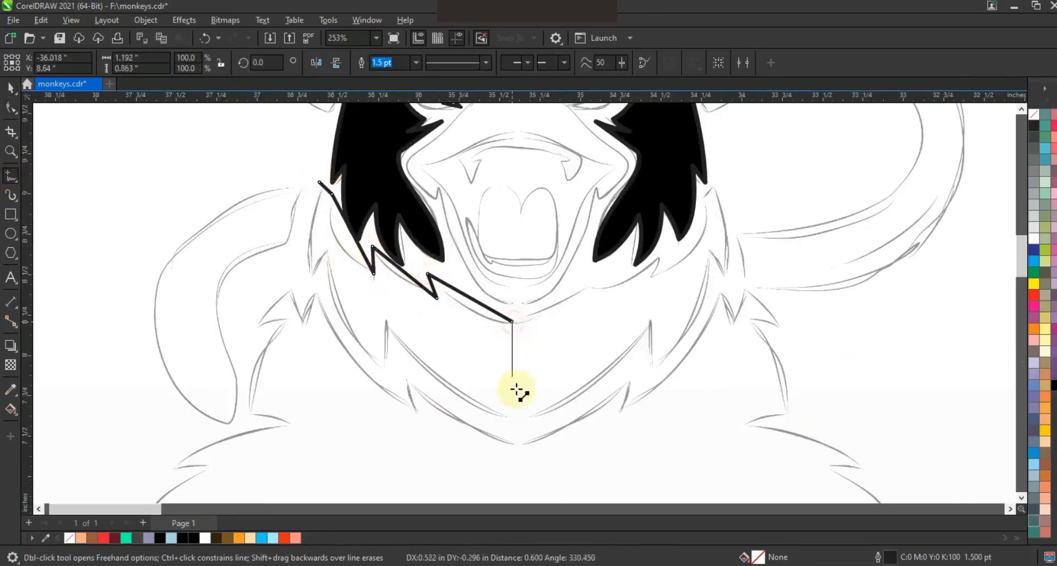
- Trace the centre line and lower tufts of the neck fur half back up to the starting point to close the shape
{"action": "double_click", "coordinate": [514, 420]}
{"action": "double_click", "coordinate": [386, 321]}
{"action": "double_click", "coordinate": [391, 375]}
{"action": "double_click", "coordinate": [327, 252]}
{"action": "double_click", "coordinate": [312, 280]}
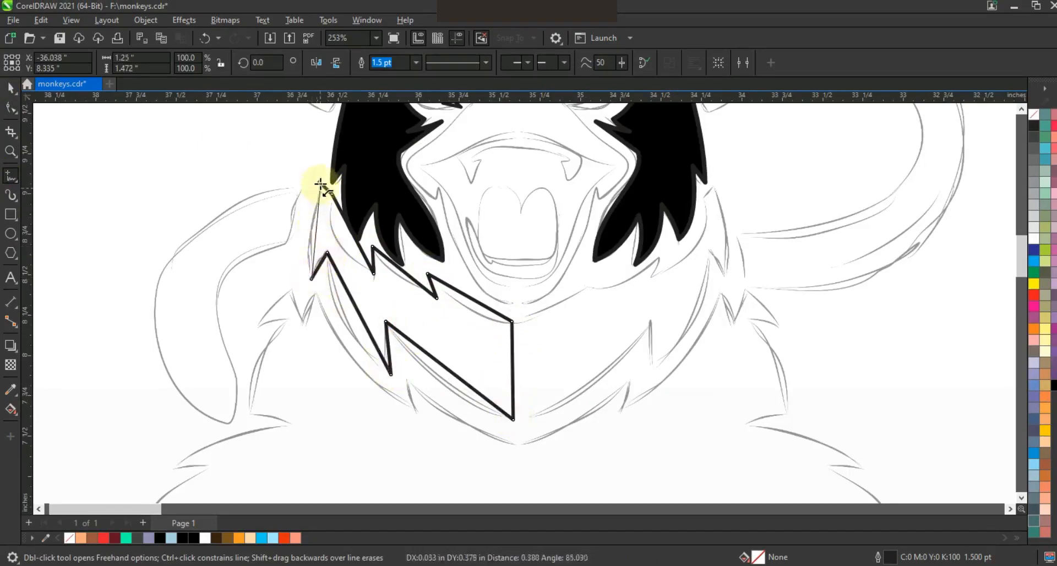
{"action": "left_click", "coordinate": [317, 217]}
- Convert all segments of the neck fur half to curves and bend its outer, lower and upper edges to the sketch
{"action": "left_click", "coordinate": [10, 107]}
{"action": "left_click_drag", "start_coordinate": [212, 147], "coordinate": [559, 436]}
{"action": "left_click", "coordinate": [205, 64]}
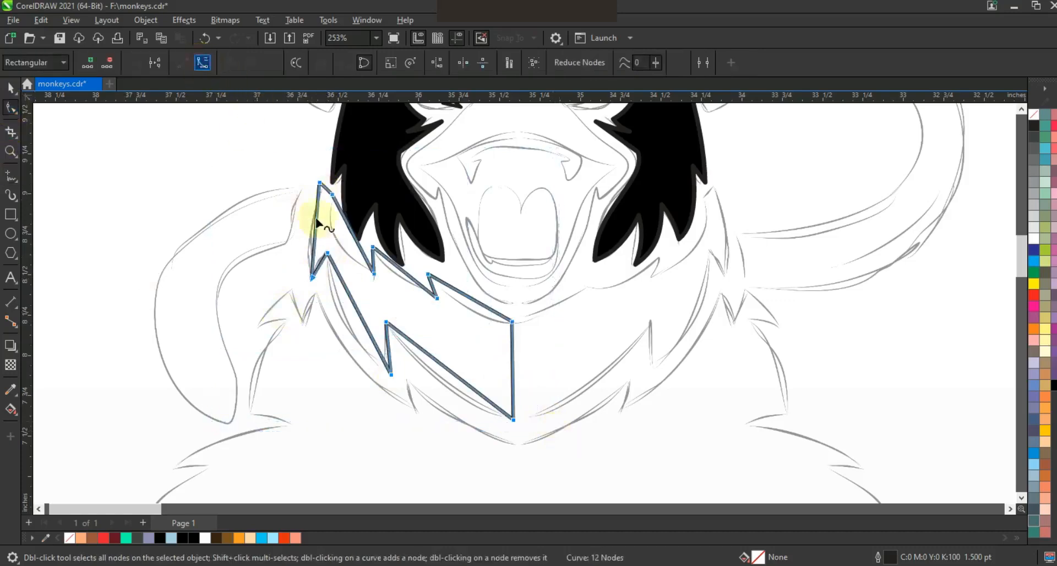
{"action": "left_click_drag", "start_coordinate": [313, 241], "coordinate": [336, 238]}
{"action": "left_click_drag", "start_coordinate": [357, 307], "coordinate": [339, 312]}
{"action": "left_click_drag", "start_coordinate": [316, 268], "coordinate": [316, 267]}
{"action": "left_click_drag", "start_coordinate": [437, 363], "coordinate": [420, 379]}
{"action": "left_click_drag", "start_coordinate": [394, 274], "coordinate": [395, 278]}
{"action": "left_click_drag", "start_coordinate": [469, 296], "coordinate": [431, 290]}
{"action": "left_click_drag", "start_coordinate": [372, 269], "coordinate": [341, 243]}
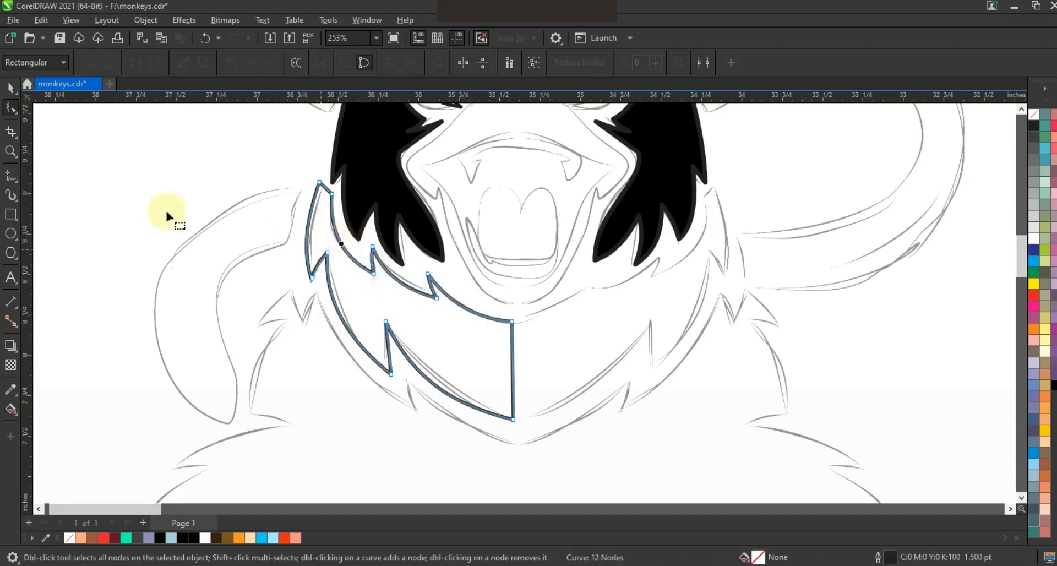
- Mirror a copy of the neck fur half to the right, nudge it against the original, and weld both into one shape
{"action": "left_click", "coordinate": [11, 88]}
{"action": "left_click_drag", "start_coordinate": [302, 302], "coordinate": [562, 320]}
{"action": "right_click", "coordinate": [563, 319]}
{"action": "key", "text": "Left"}
{"action": "key", "text": "Left"}
{"action": "left_click", "coordinate": [516, 329], "text": "shift"}
{"action": "left_click", "coordinate": [385, 62]}
- Stretch the neck fur shape horizontally to 103.1% and fill it with dark gray
{"action": "left_click_drag", "start_coordinate": [724, 303], "coordinate": [733, 301]}
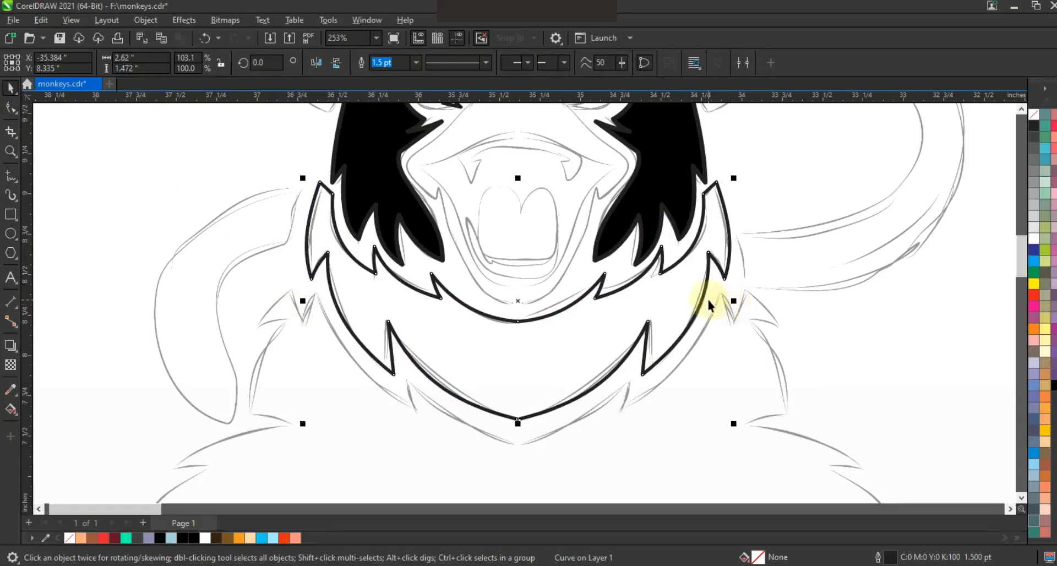
{"action": "key", "text": "F3"}
{"action": "left_click_drag", "start_coordinate": [1033, 137], "coordinate": [684, 259]}
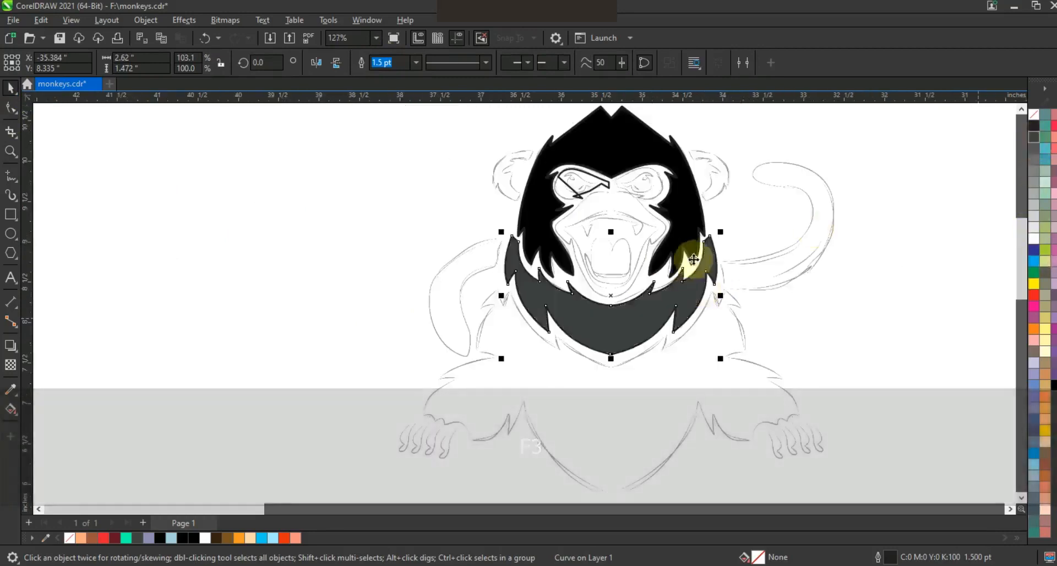
{"action": "key", "text": "Escape"}
- Trace the neckline of the left body half with straight segments from the chest centre up to the shoulder tuft
{"action": "left_click", "coordinate": [11, 151]}
{"action": "left_click_drag", "start_coordinate": [535, 264], "coordinate": [729, 407]}
{"action": "left_click", "coordinate": [8, 177]}
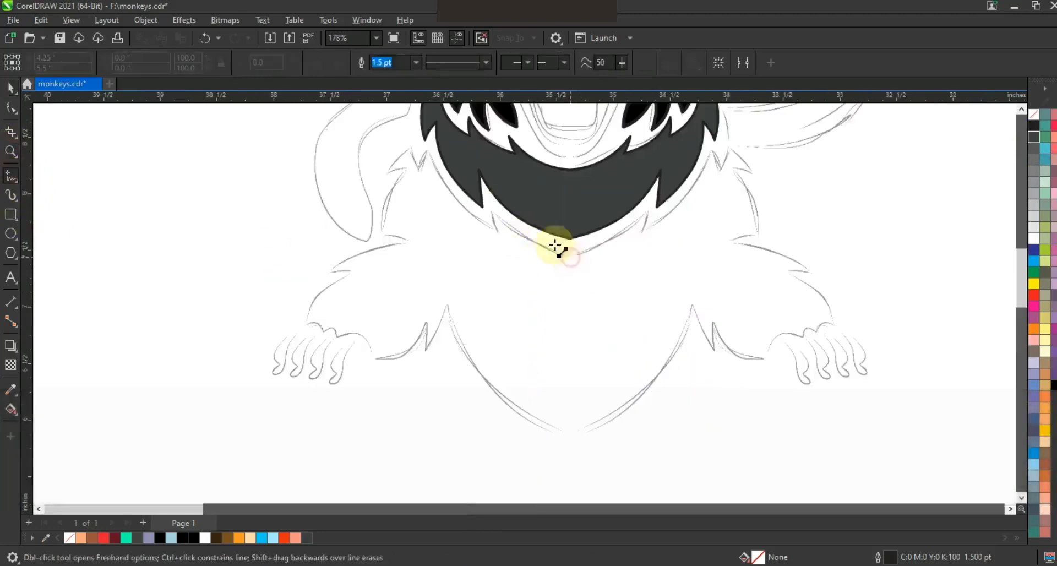
{"action": "left_click", "coordinate": [570, 258]}
{"action": "double_click", "coordinate": [490, 205]}
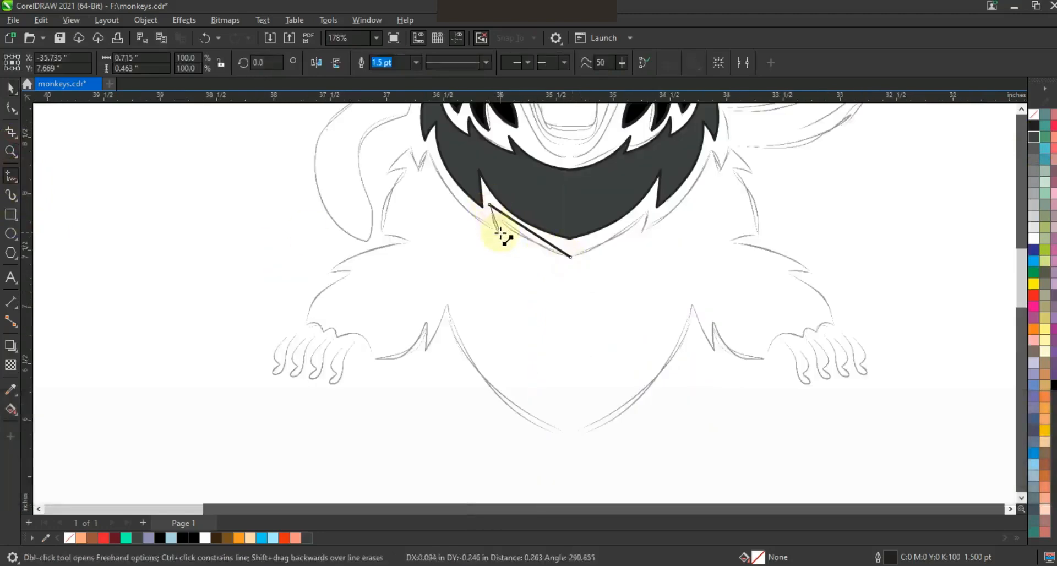
{"action": "double_click", "coordinate": [429, 151]}
- Continue the left body outline with straight segments over the shoulder tufts, down the outer arm and across the wrist
{"action": "double_click", "coordinate": [386, 175]}
{"action": "double_click", "coordinate": [378, 234]}
{"action": "double_click", "coordinate": [413, 239]}
{"action": "double_click", "coordinate": [325, 270]}
{"action": "double_click", "coordinate": [307, 325]}
{"action": "double_click", "coordinate": [336, 337]}
{"action": "double_click", "coordinate": [370, 355]}
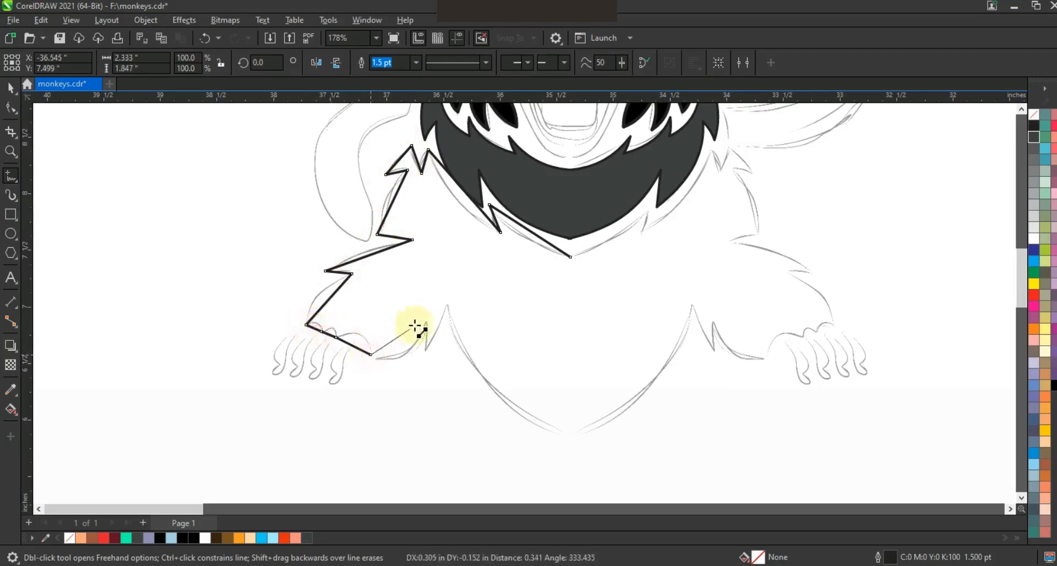
- Trace the underarm tuft and belly edge down to the centre point, and close the body half at the chest
{"action": "double_click", "coordinate": [422, 352]}
{"action": "double_click", "coordinate": [447, 304]}
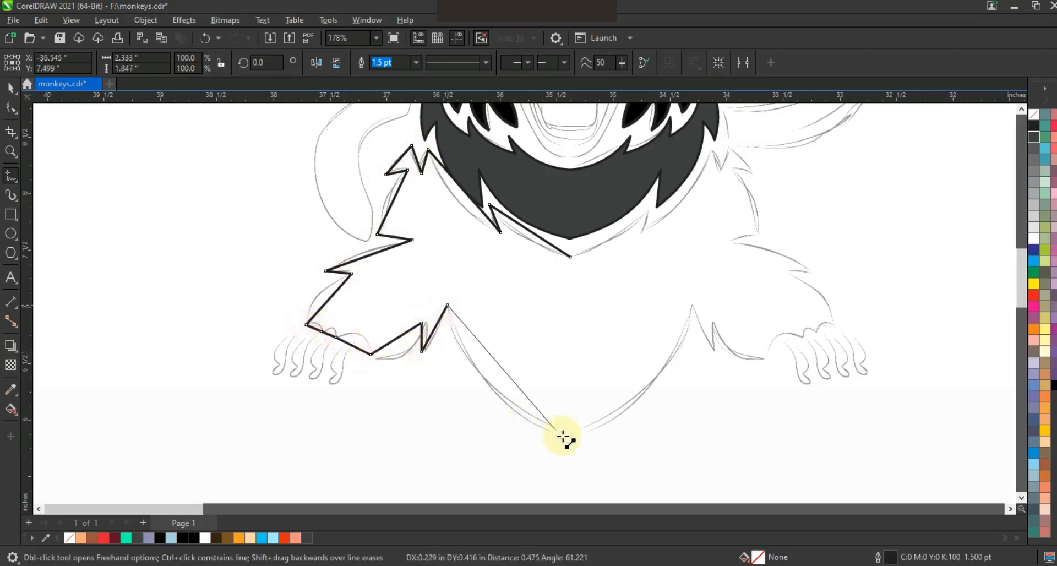
{"action": "double_click", "coordinate": [567, 433]}
{"action": "left_click", "coordinate": [571, 258]}
- Curve the belly edge, neckline and shoulder notch of the left body half to follow the sketch
{"action": "left_click", "coordinate": [11, 107]}
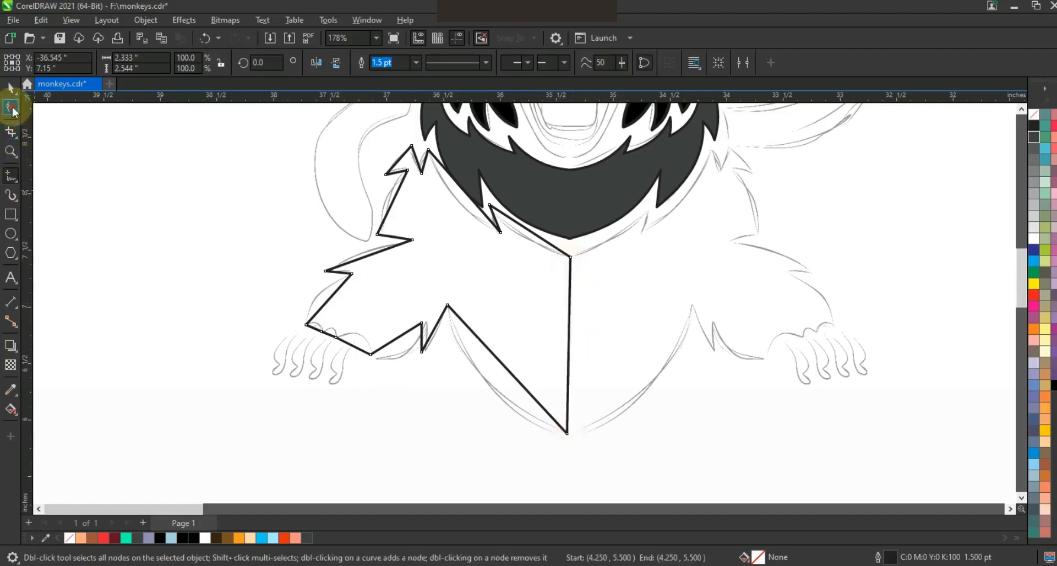
{"action": "left_click_drag", "start_coordinate": [503, 363], "coordinate": [485, 385]}
{"action": "left_click", "coordinate": [517, 231]}
{"action": "left_click_drag", "start_coordinate": [468, 198], "coordinate": [458, 202]}
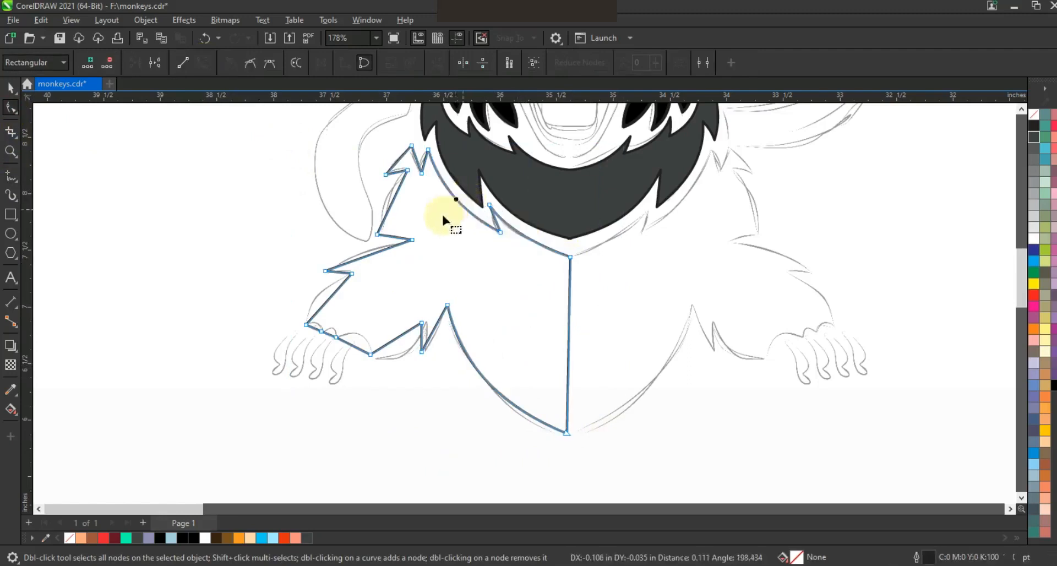
{"action": "left_click_drag", "start_coordinate": [425, 161], "coordinate": [423, 164]}
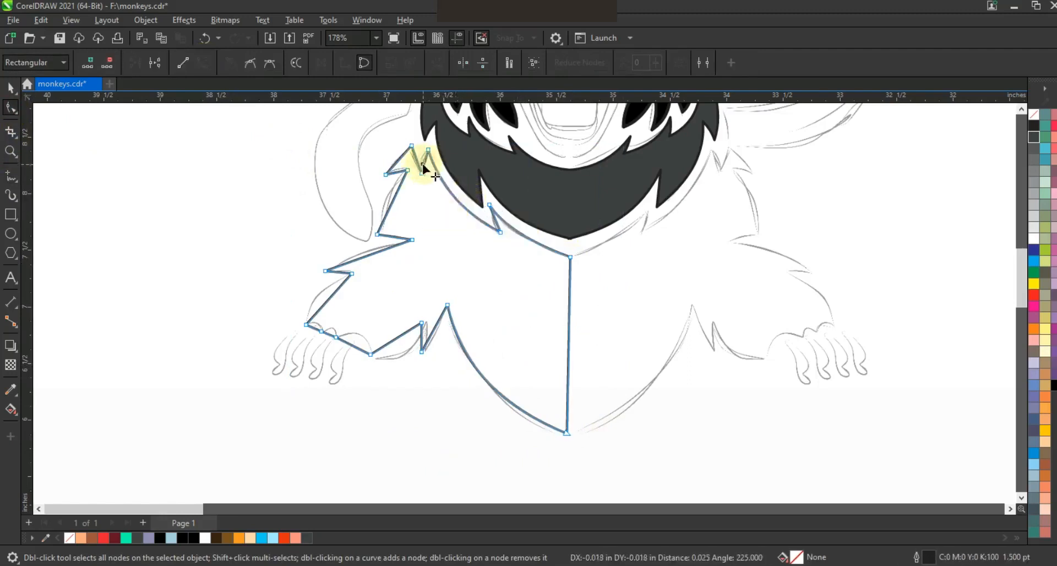
- Bend the shoulder, outer arm, wrist and underarm segments of the left body half to match the sketch
{"action": "left_click", "coordinate": [389, 196]}
{"action": "left_click_drag", "start_coordinate": [394, 196], "coordinate": [388, 201]}
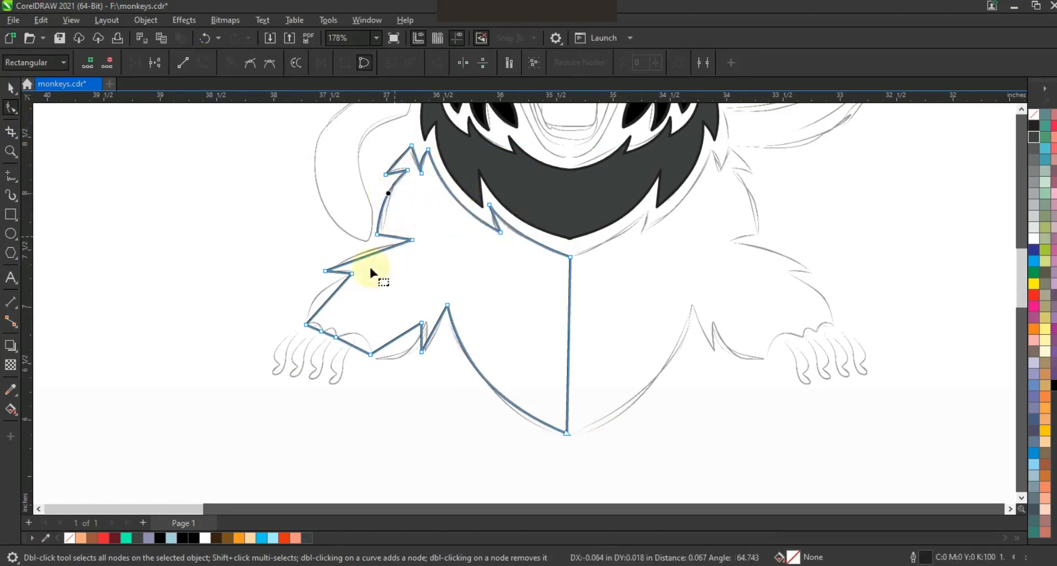
{"action": "left_click_drag", "start_coordinate": [371, 254], "coordinate": [364, 248]}
{"action": "left_click_drag", "start_coordinate": [342, 292], "coordinate": [336, 330]}
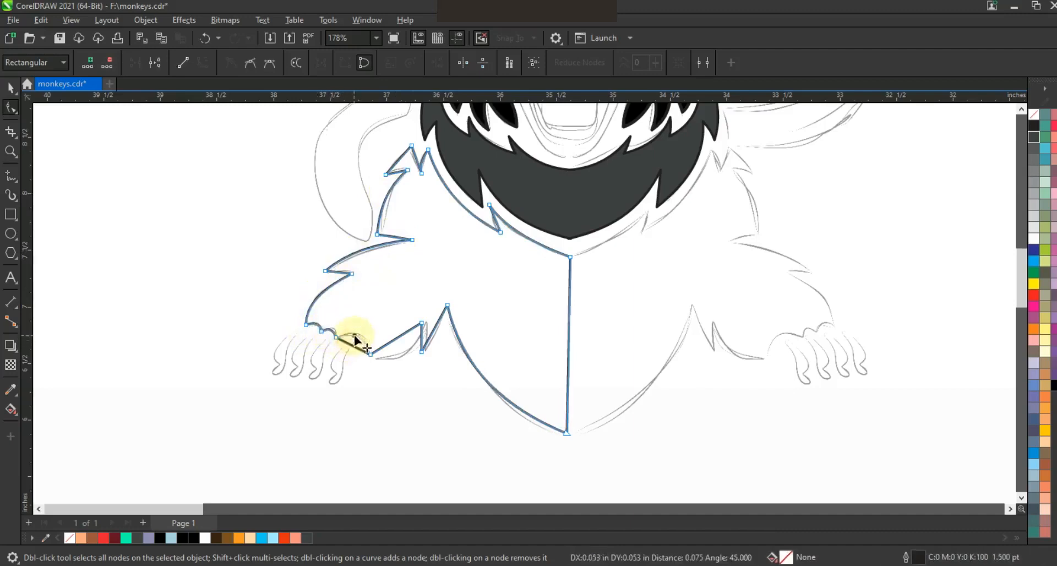
{"action": "left_click", "coordinate": [391, 345]}
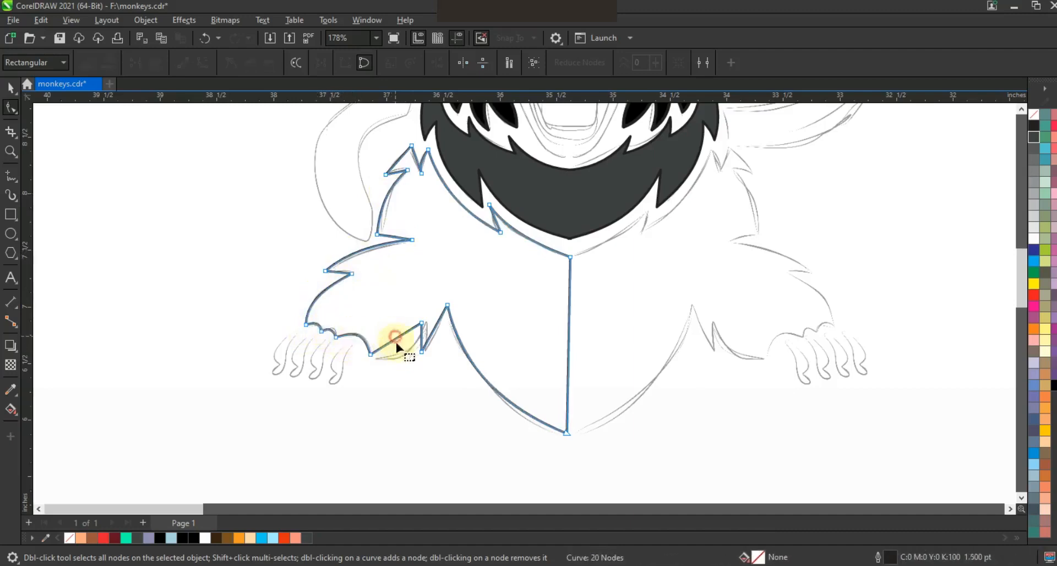
{"action": "left_click_drag", "start_coordinate": [398, 350], "coordinate": [401, 359]}
- Mirror a copy of the body half to the right, nudge it left to overlap the original, and weld the halves together
{"action": "key", "text": "space"}
{"action": "left_click_drag", "start_coordinate": [303, 286], "coordinate": [623, 319]}
{"action": "key", "text": "Left"}
{"action": "key", "text": "Left"}
{"action": "key", "text": "Left"}
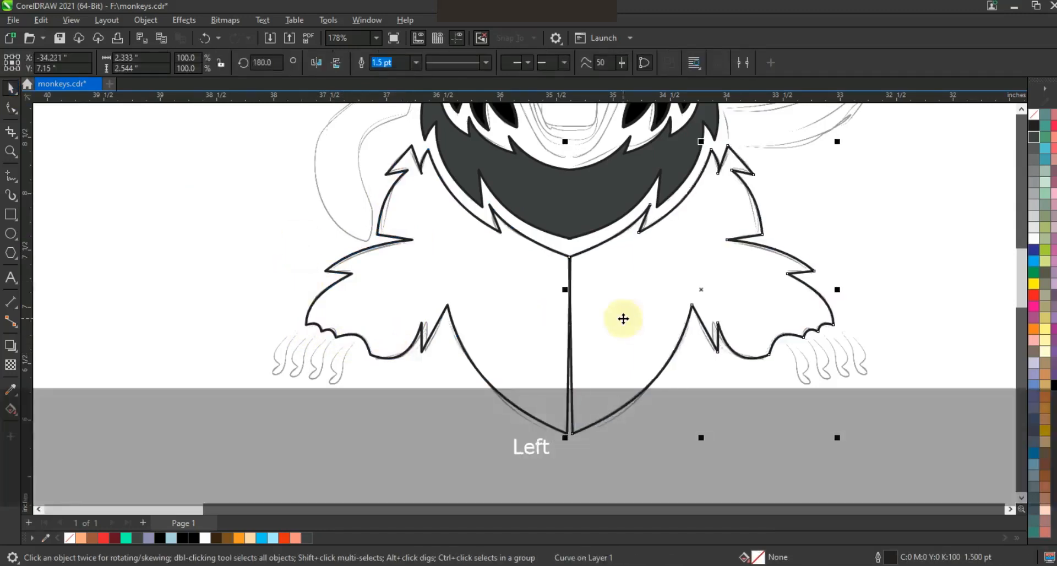
{"action": "left_click", "coordinate": [512, 273], "text": "shift"}
{"action": "left_click", "coordinate": [360, 64]}
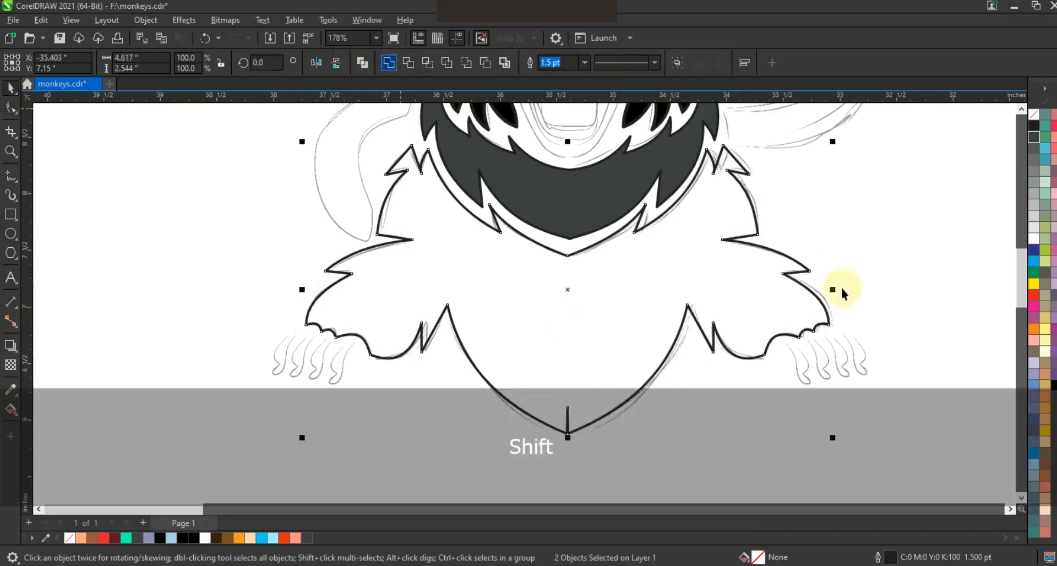
- Align the body shape and the dark neck fur on the same vertical centre line
{"action": "left_click", "coordinate": [552, 224], "text": "shift"}
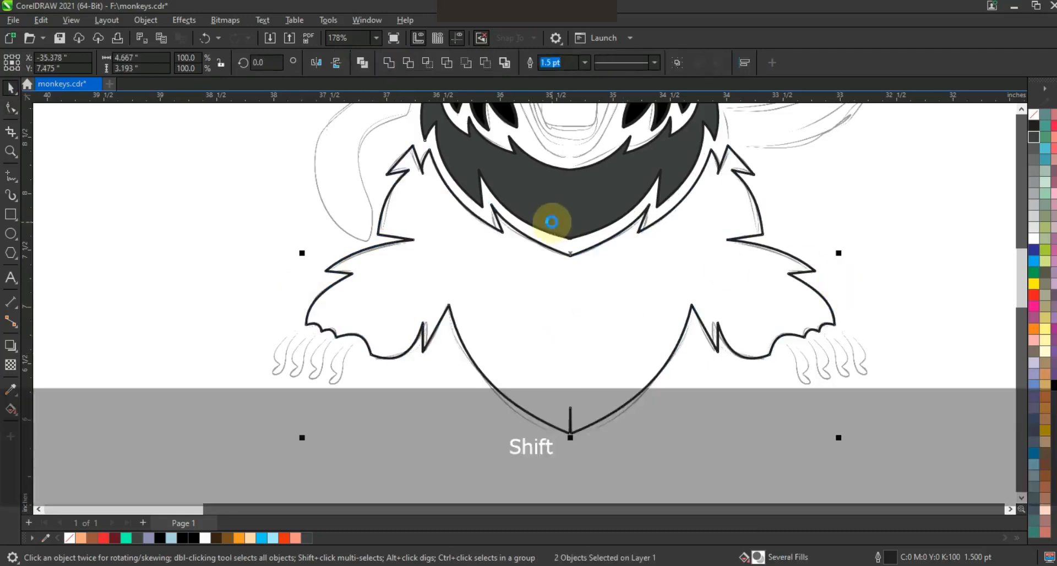
{"action": "key", "text": "c"}
{"action": "key", "text": "Escape"}
- Delete the stray node at the bottom centre of the body shape to remove the leftover notch
{"action": "left_click", "coordinate": [615, 413]}
{"action": "left_click", "coordinate": [7, 109]}
{"action": "left_click", "coordinate": [570, 409]}
{"action": "key", "text": "Delete"}
{"action": "key", "text": "space"}
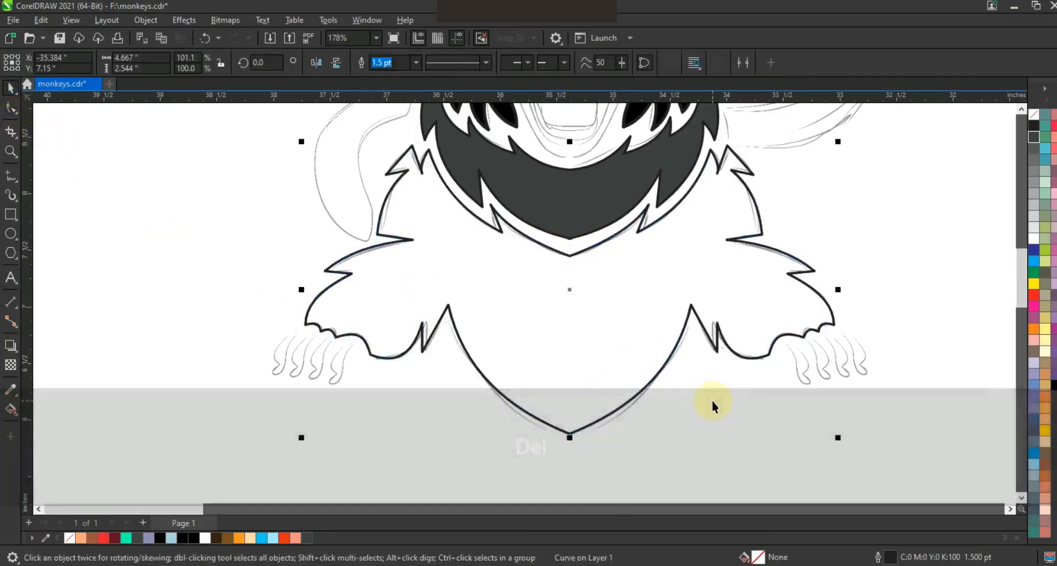
{"action": "left_click", "coordinate": [713, 401]}
- Draw a closed straight-line outline of the left ear, about 0.38 by 0.63 inches, through the sketched ear's corner points
{"action": "scroll", "coordinate": [698, 404], "scroll_direction": "down", "scroll_amount": 2}
{"action": "key", "text": "Escape"}
{"action": "left_click", "coordinate": [10, 151]}
{"action": "left_click_drag", "start_coordinate": [443, 161], "coordinate": [815, 372]}
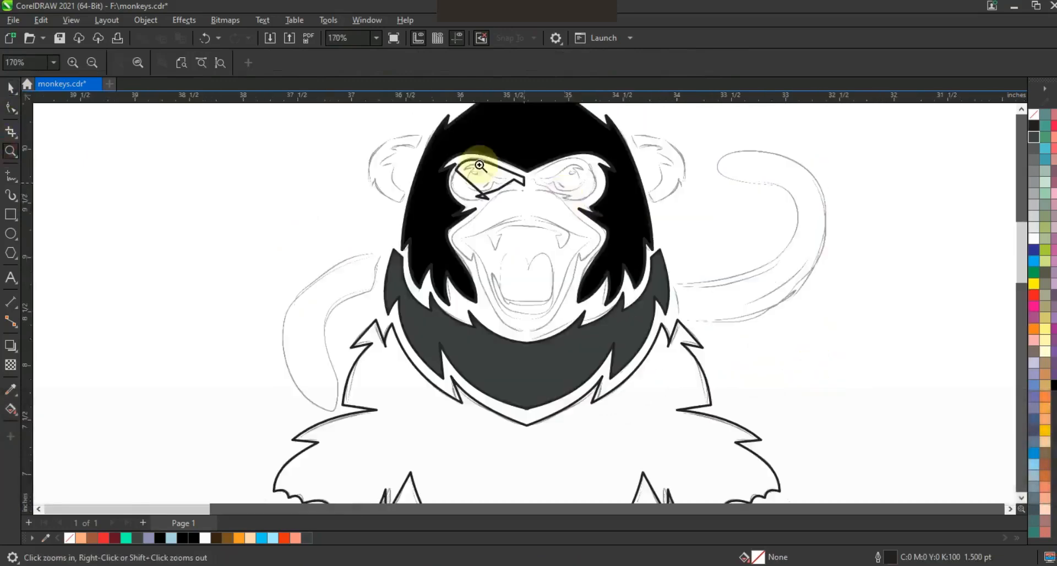
{"action": "left_click_drag", "start_coordinate": [327, 246], "coordinate": [538, 107]}
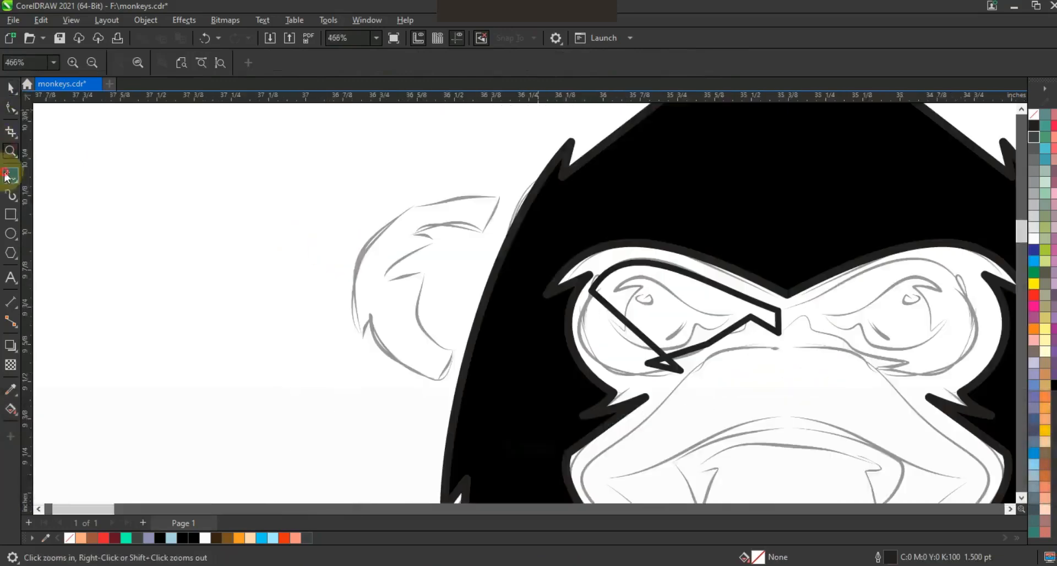
{"action": "left_click", "coordinate": [10, 176]}
{"action": "left_click", "coordinate": [480, 235]}
{"action": "left_click", "coordinate": [413, 231]}
{"action": "left_click", "coordinate": [439, 241]}
{"action": "left_click", "coordinate": [419, 271]}
{"action": "left_click", "coordinate": [451, 349]}
{"action": "left_click", "coordinate": [436, 381]}
{"action": "left_click", "coordinate": [498, 195]}
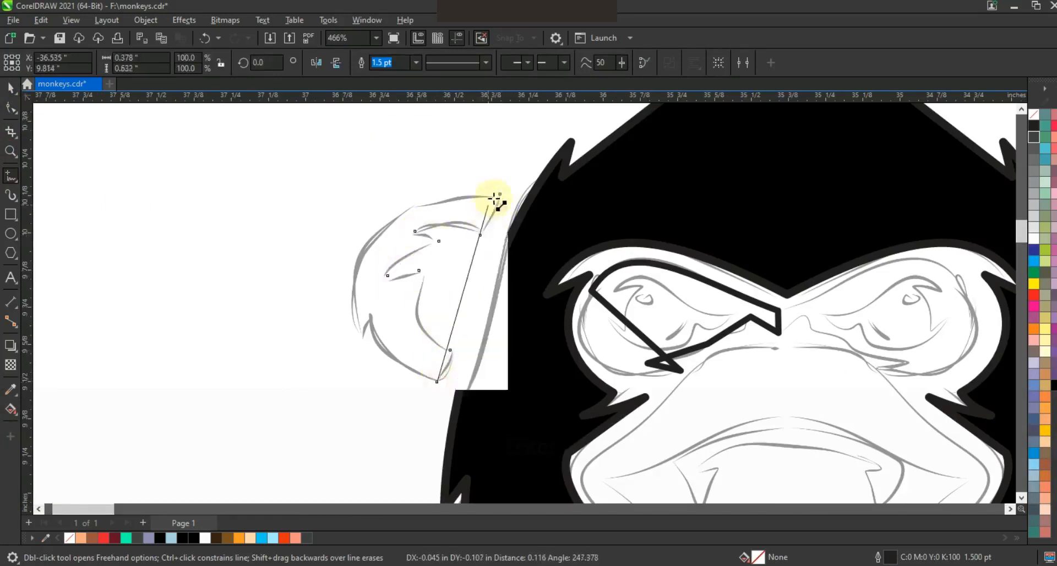
- Convert the left ear's segments to curves and bend its outer rim and inner edges to match the sketch
{"action": "left_click", "coordinate": [11, 107]}
{"action": "left_click", "coordinate": [203, 62]}
{"action": "left_click", "coordinate": [500, 195]}
{"action": "left_click_drag", "start_coordinate": [479, 257], "coordinate": [419, 188]}
{"action": "left_click_drag", "start_coordinate": [457, 319], "coordinate": [320, 317]}
{"action": "left_click_drag", "start_coordinate": [416, 188], "coordinate": [344, 180]}
{"action": "left_click_drag", "start_coordinate": [434, 307], "coordinate": [420, 317]}
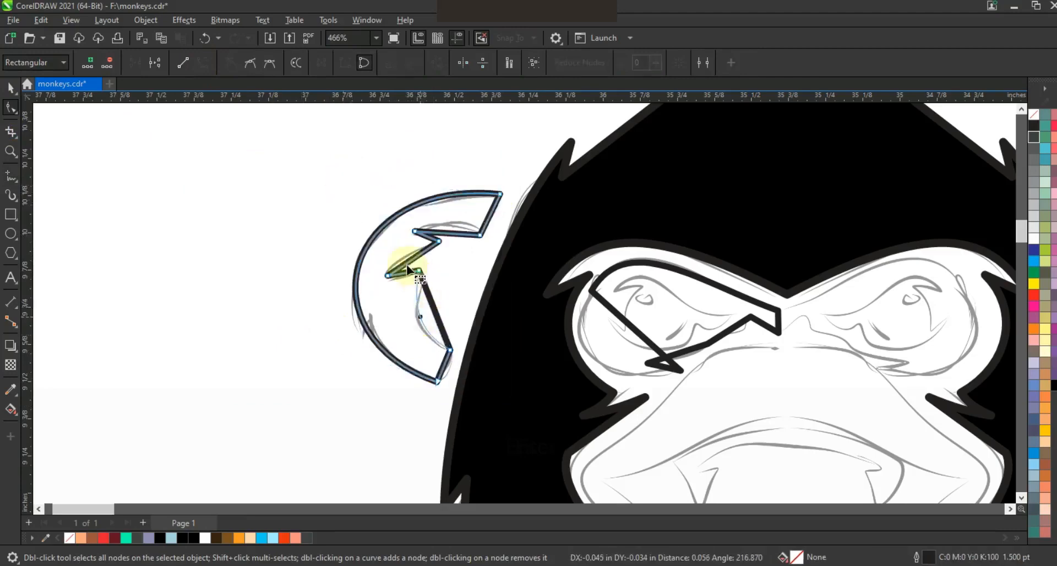
{"action": "left_click_drag", "start_coordinate": [448, 233], "coordinate": [452, 224]}
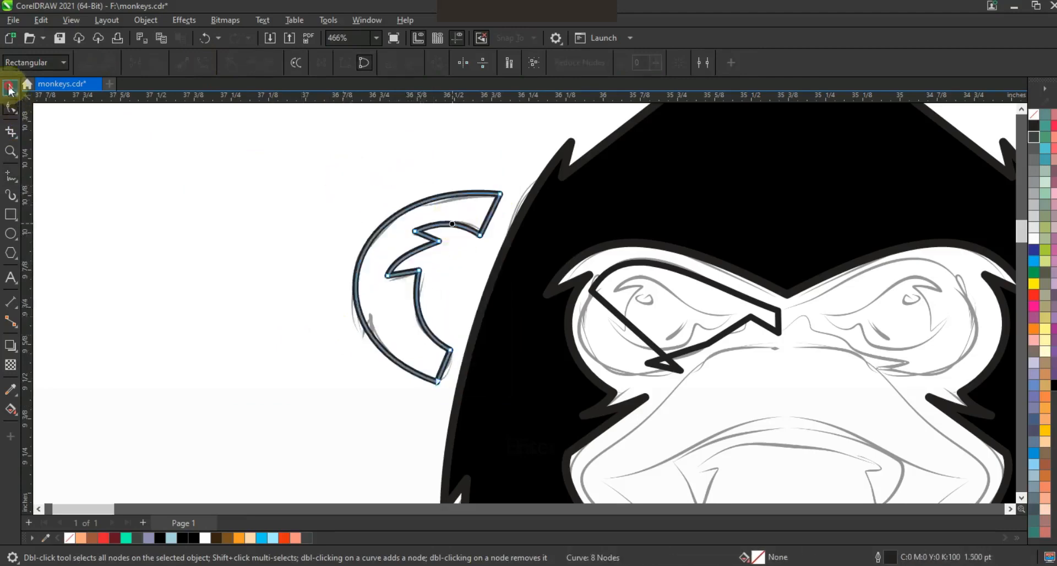
- Fill the ear and body shapes black and place a mirrored copy of the ear on the right side of the head
{"action": "left_click", "coordinate": [9, 89]}
{"action": "key", "text": "F3"}
{"action": "left_click", "coordinate": [1054, 389]}
{"action": "left_click_drag", "start_coordinate": [324, 228], "coordinate": [532, 218]}
{"action": "right_click", "coordinate": [381, 225]}
{"action": "left_click", "coordinate": [353, 213], "text": "shift"}
{"action": "left_click", "coordinate": [388, 63]}
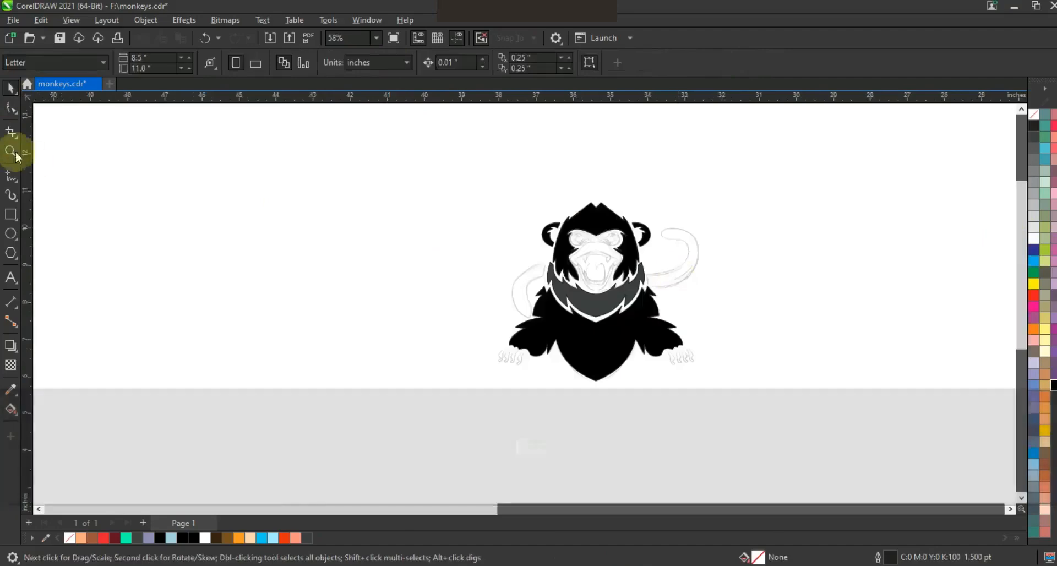
- Draw a four-point straight-line outline for the left tail section, about 0.46 by 1.47 inches, from beside the neck to the shoulder
{"action": "left_click", "coordinate": [11, 151]}
{"action": "mouse_move", "coordinate": [479, 236]}
{"action": "left_mouse_down"}
{"action": "mouse_move", "coordinate": [517, 267]}
{"action": "mouse_move", "coordinate": [710, 330]}
{"action": "left_mouse_up"}
{"action": "left_click", "coordinate": [9, 174]}
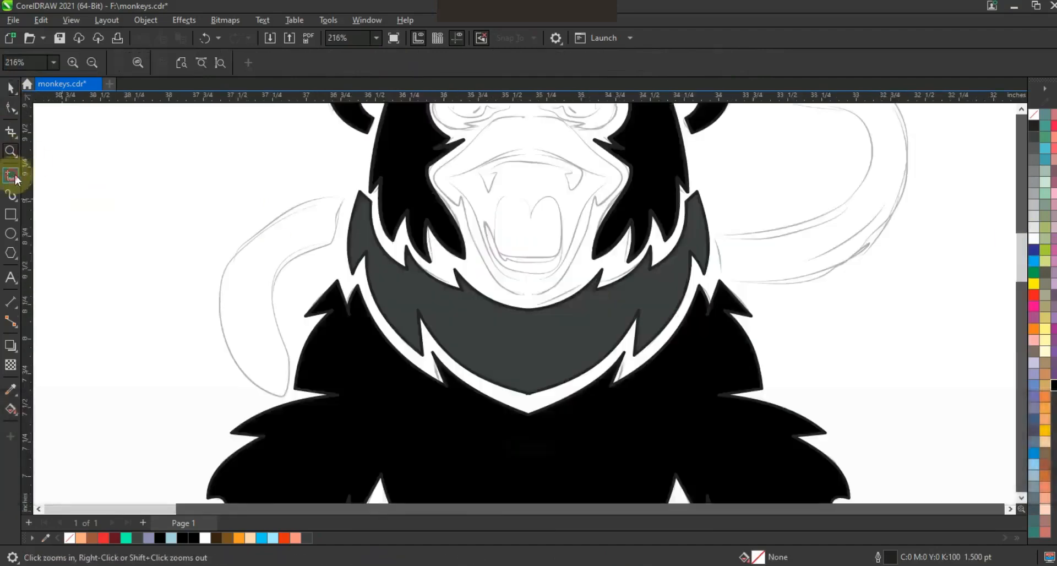
{"action": "left_click", "coordinate": [346, 196]}
{"action": "left_click", "coordinate": [335, 242]}
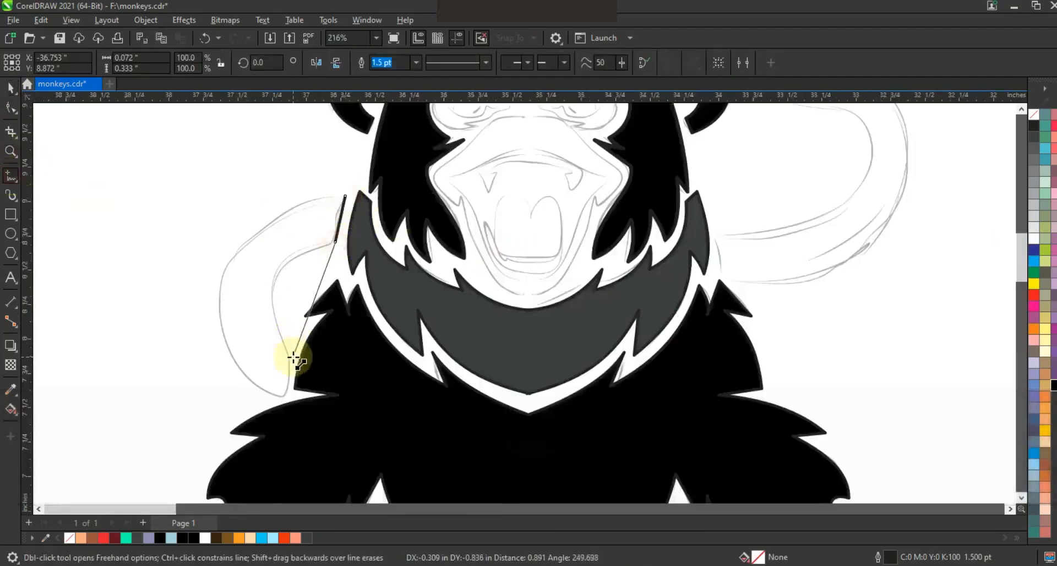
{"action": "left_click", "coordinate": [283, 398]}
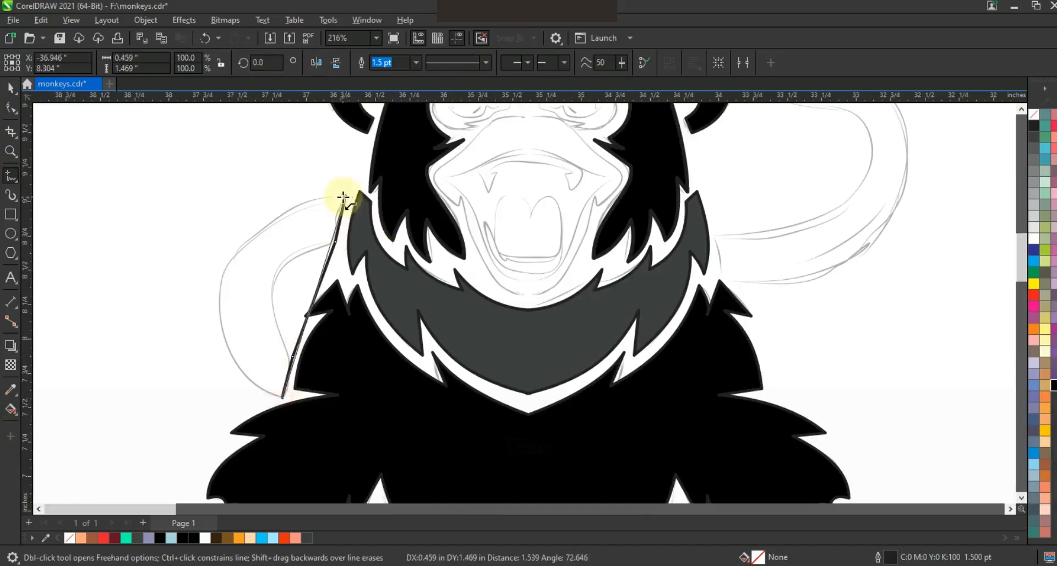
- Convert the left tail section's segments to curves and bend its outer edge along the sketched arc
{"action": "left_click", "coordinate": [11, 107]}
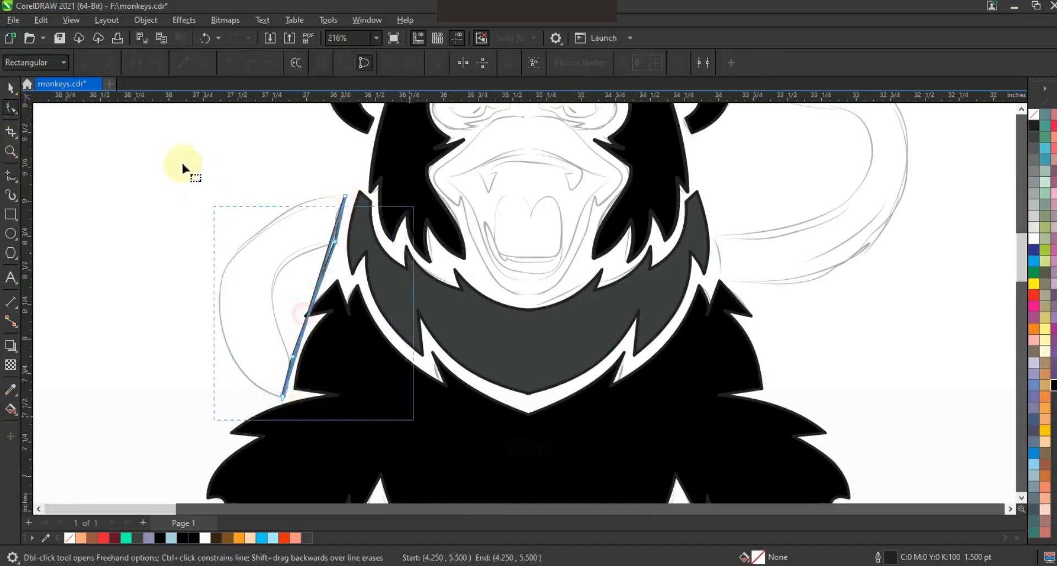
{"action": "left_click", "coordinate": [317, 279]}
{"action": "left_click_drag", "start_coordinate": [324, 264], "coordinate": [268, 218]}
{"action": "key", "text": "z"}
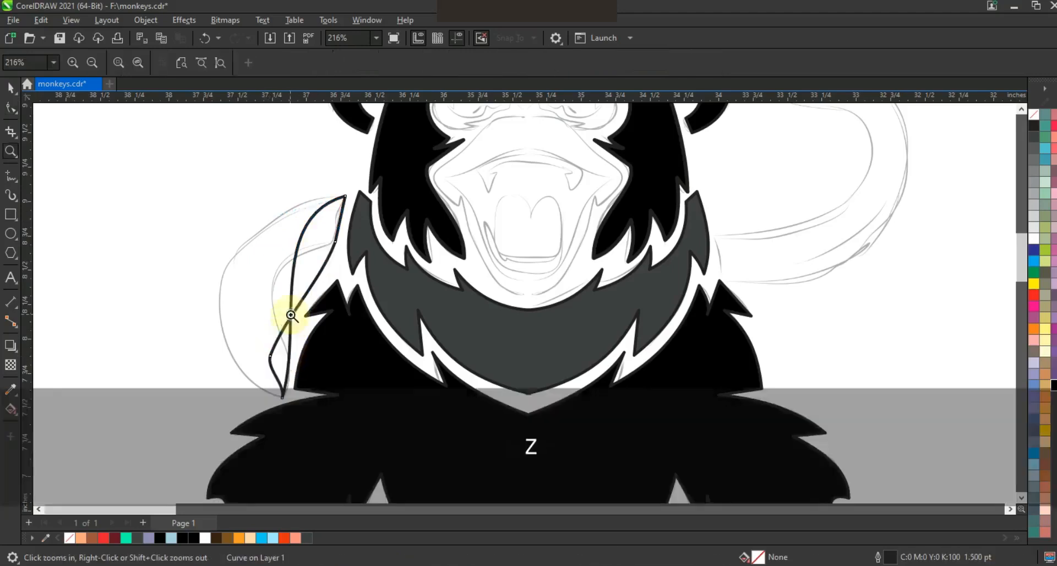
{"action": "key", "text": "ctrl+z"}
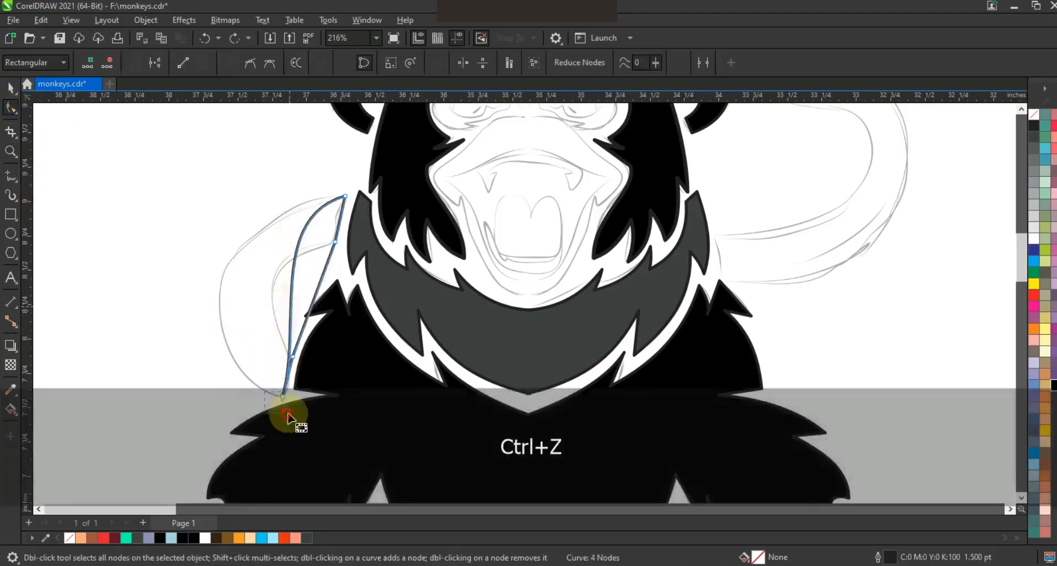
{"action": "left_click", "coordinate": [283, 396]}
{"action": "left_click_drag", "start_coordinate": [302, 331], "coordinate": [159, 339]}
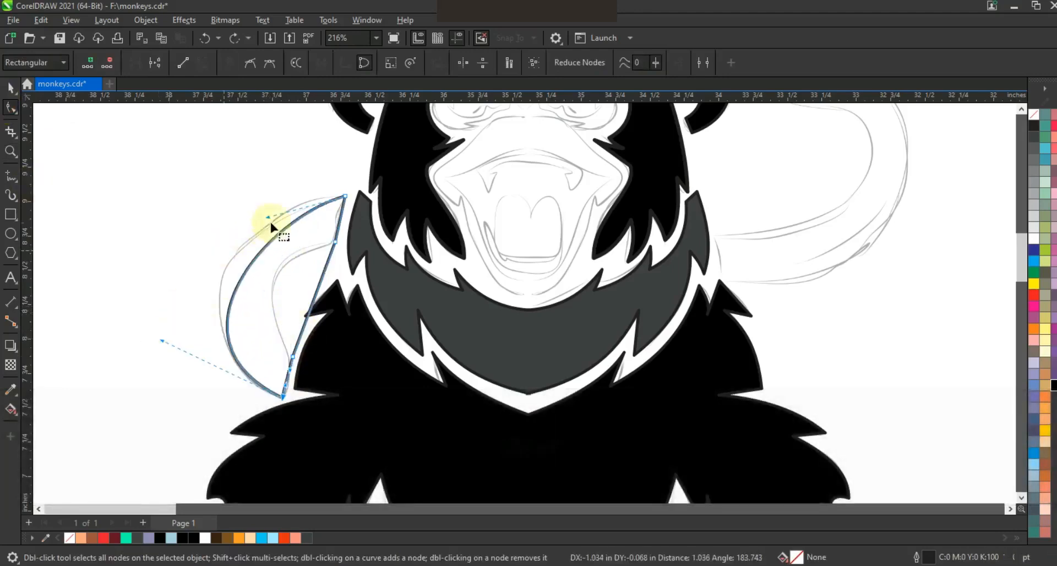
{"action": "left_click_drag", "start_coordinate": [301, 184], "coordinate": [378, 226]}
{"action": "left_click_drag", "start_coordinate": [267, 211], "coordinate": [225, 190]}
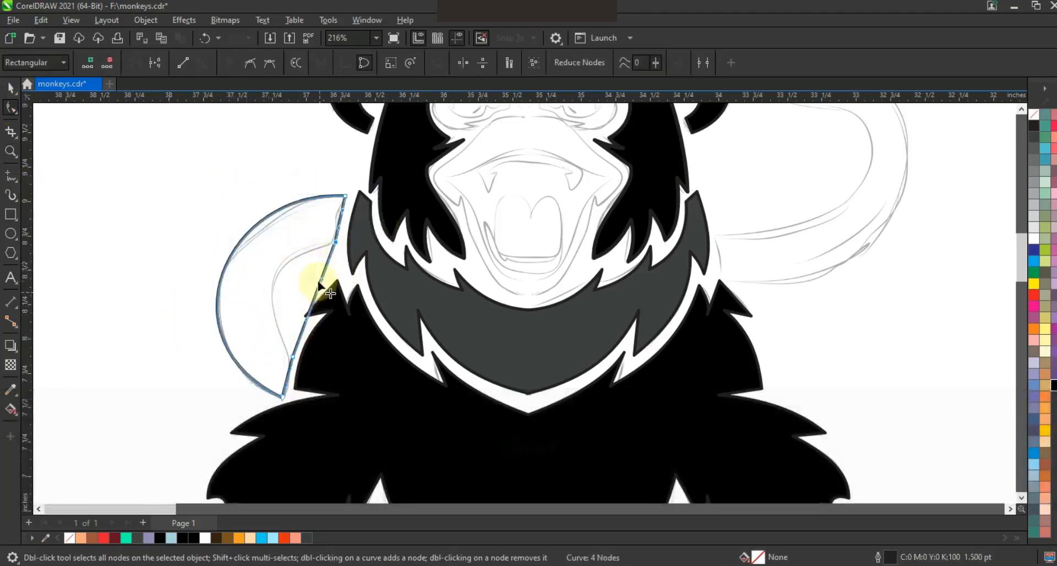
- Bend the left tail section's inner edge and both short ends to match the sketch
{"action": "left_click_drag", "start_coordinate": [283, 257], "coordinate": [284, 257]}
{"action": "left_click_drag", "start_coordinate": [307, 318], "coordinate": [254, 297]}
{"action": "left_click_drag", "start_coordinate": [284, 257], "coordinate": [275, 246]}
{"action": "left_click_drag", "start_coordinate": [254, 298], "coordinate": [221, 315]}
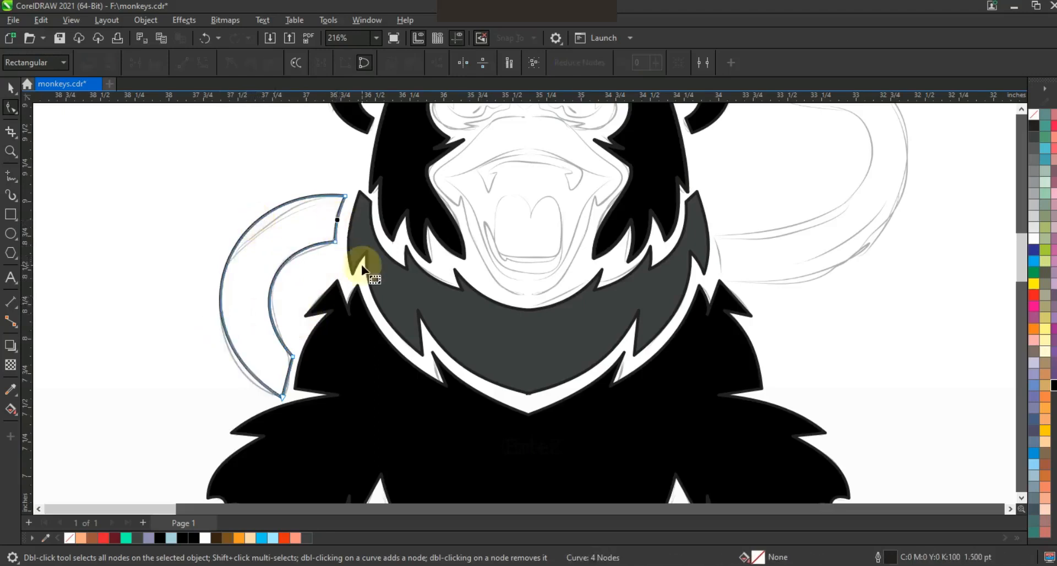
{"action": "left_click", "coordinate": [284, 378]}
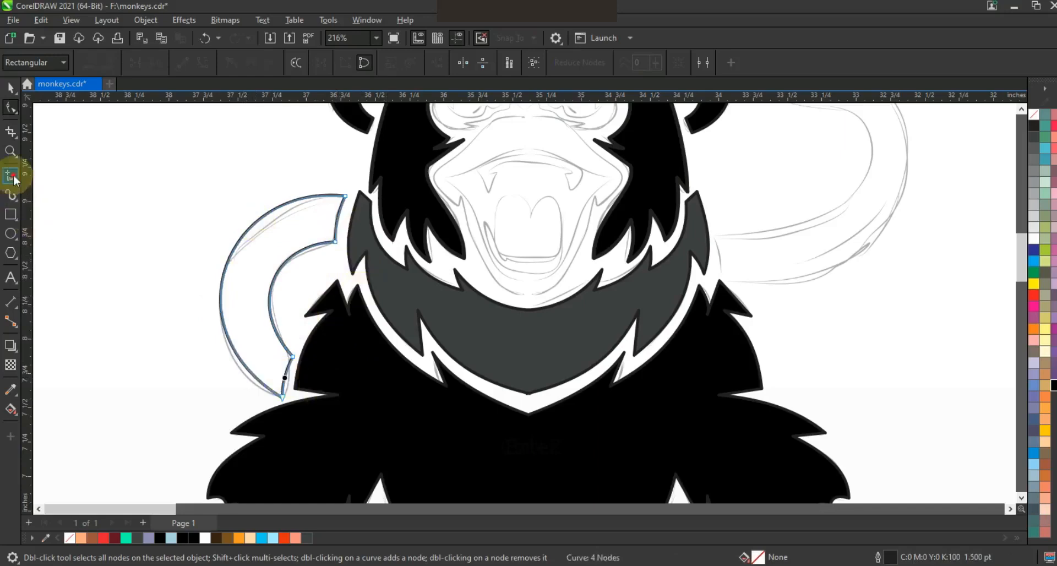
- Draw a six-point straight-line outline of the right tail, about 1.33 by 1.53 inches, starting and closing beside the neck fur
{"action": "left_click", "coordinate": [11, 175]}
{"action": "key", "text": "F3"}
{"action": "left_click", "coordinate": [719, 270]}
{"action": "left_click", "coordinate": [723, 292]}
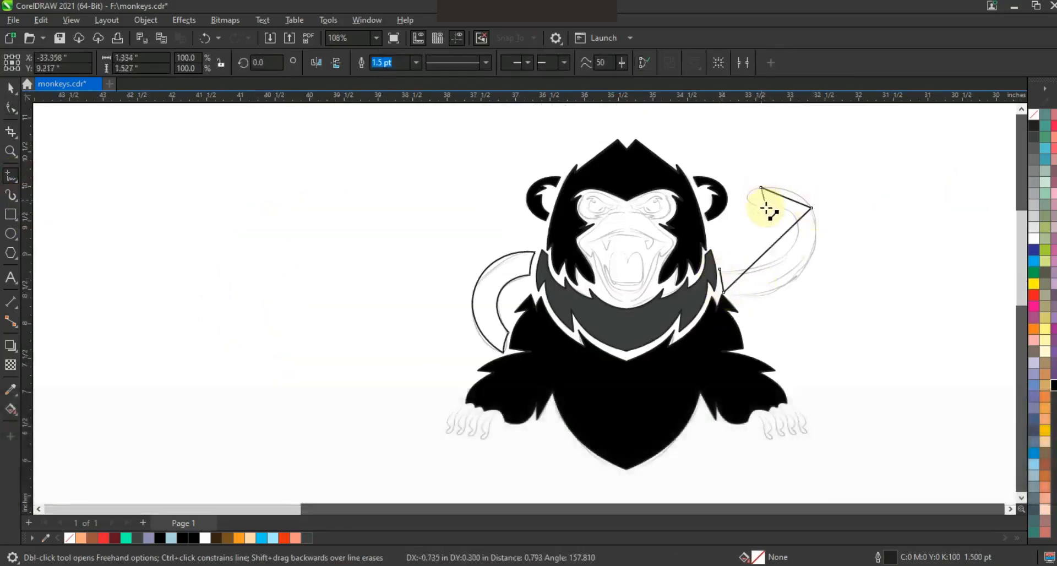
{"action": "left_click", "coordinate": [720, 270]}
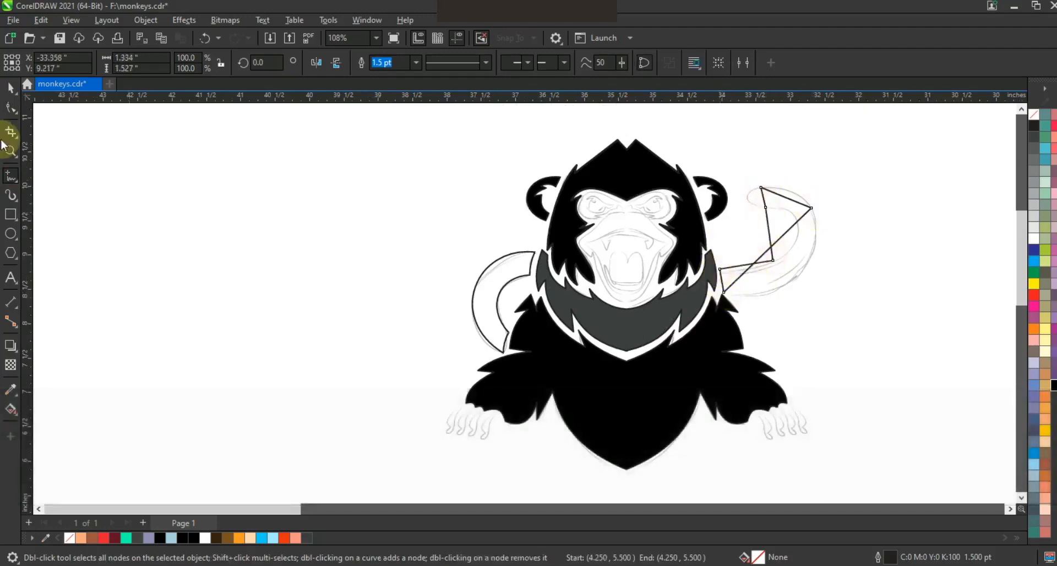
- Convert the right tail's segments to curves and bend its whole outer edge to follow the sketch
{"action": "left_click", "coordinate": [8, 112]}
{"action": "left_click_drag", "start_coordinate": [424, 134], "coordinate": [870, 319]}
{"action": "key", "text": "shift+F2"}
{"action": "key", "text": "F3"}
{"action": "left_click", "coordinate": [202, 65]}
{"action": "key", "text": "Escape"}
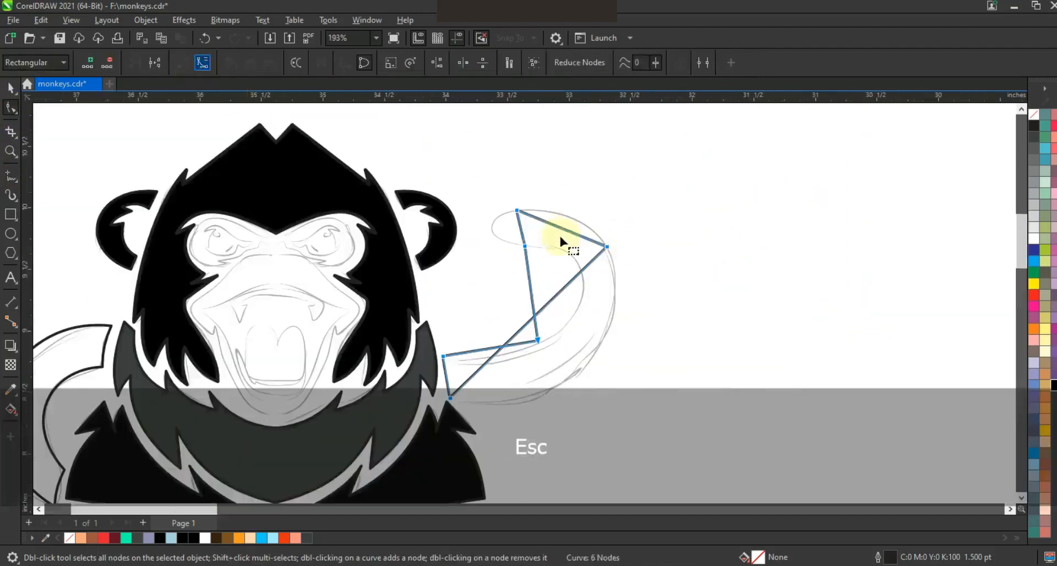
{"action": "left_click_drag", "start_coordinate": [568, 225], "coordinate": [632, 243]}
{"action": "left_click_drag", "start_coordinate": [557, 294], "coordinate": [620, 325]}
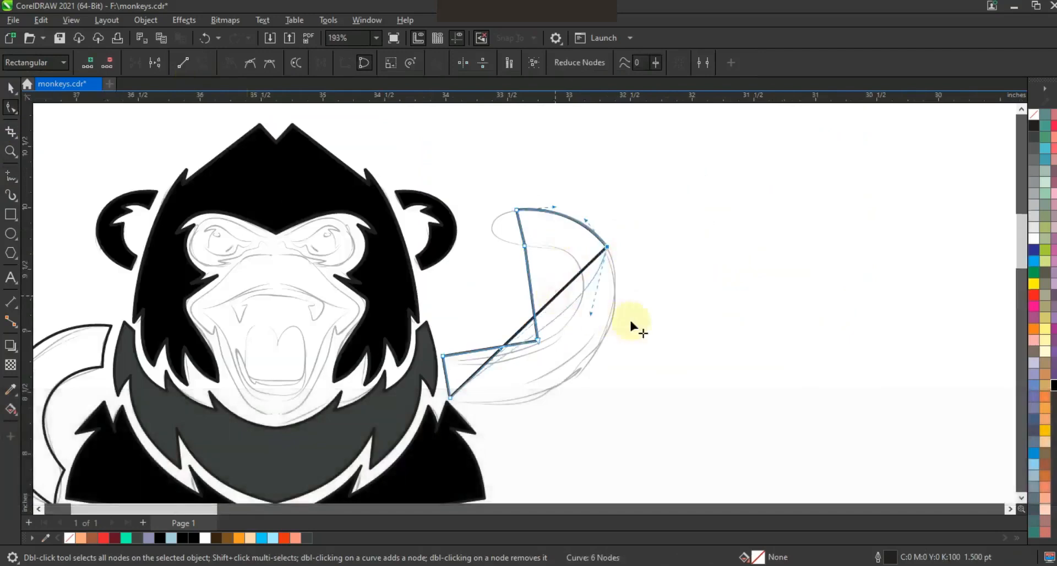
{"action": "left_click_drag", "start_coordinate": [500, 357], "coordinate": [531, 394]}
{"action": "left_click_drag", "start_coordinate": [578, 420], "coordinate": [592, 428]}
{"action": "left_click_drag", "start_coordinate": [631, 319], "coordinate": [639, 308]}
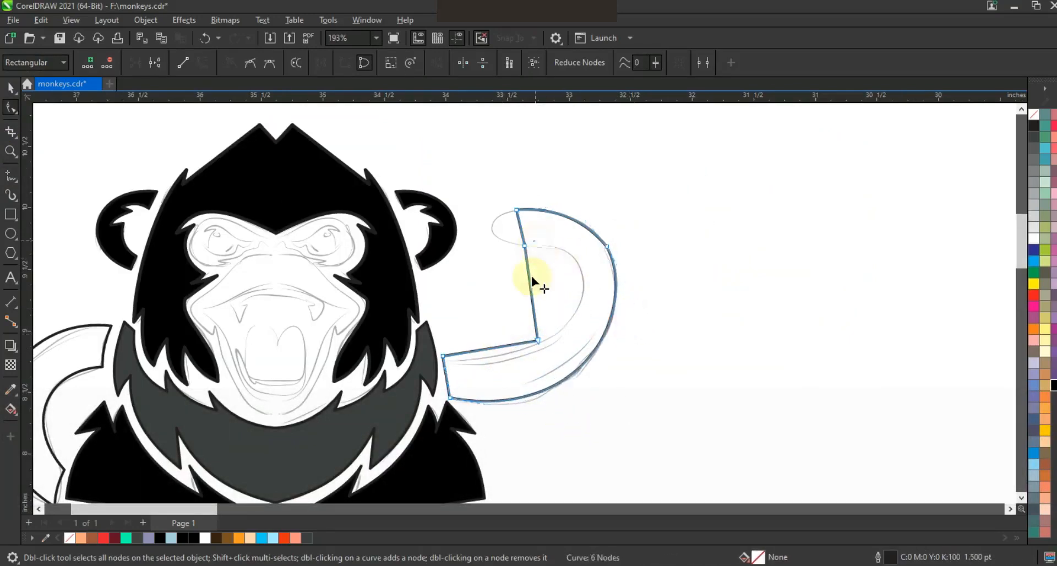
- Bend the right tail's inner edge and tip to the sketch, deleting the extra node on the inner edge
{"action": "left_click_drag", "start_coordinate": [531, 278], "coordinate": [594, 320]}
{"action": "left_click_drag", "start_coordinate": [501, 346], "coordinate": [501, 353]}
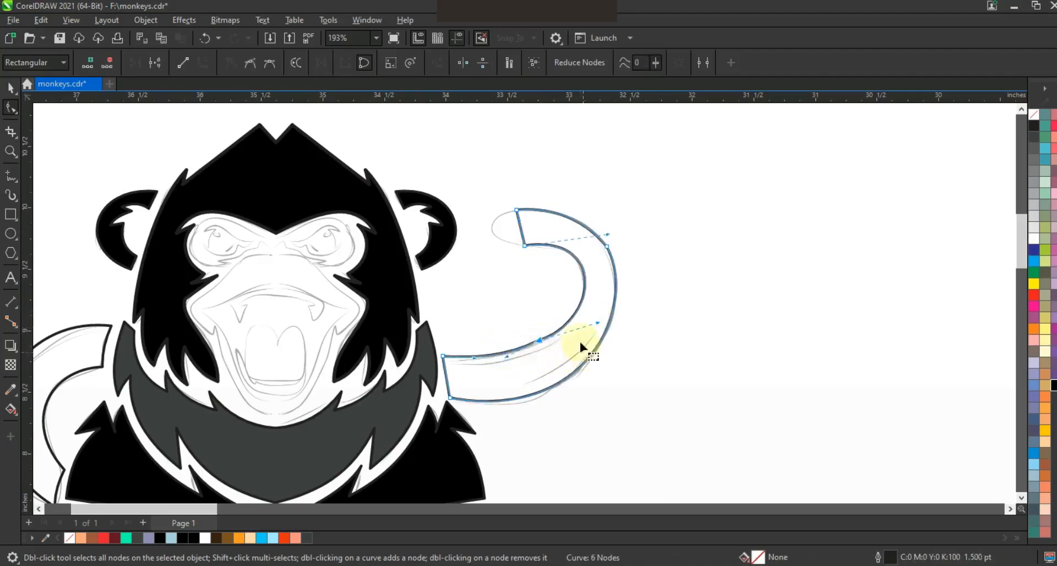
{"action": "key", "text": "Delete"}
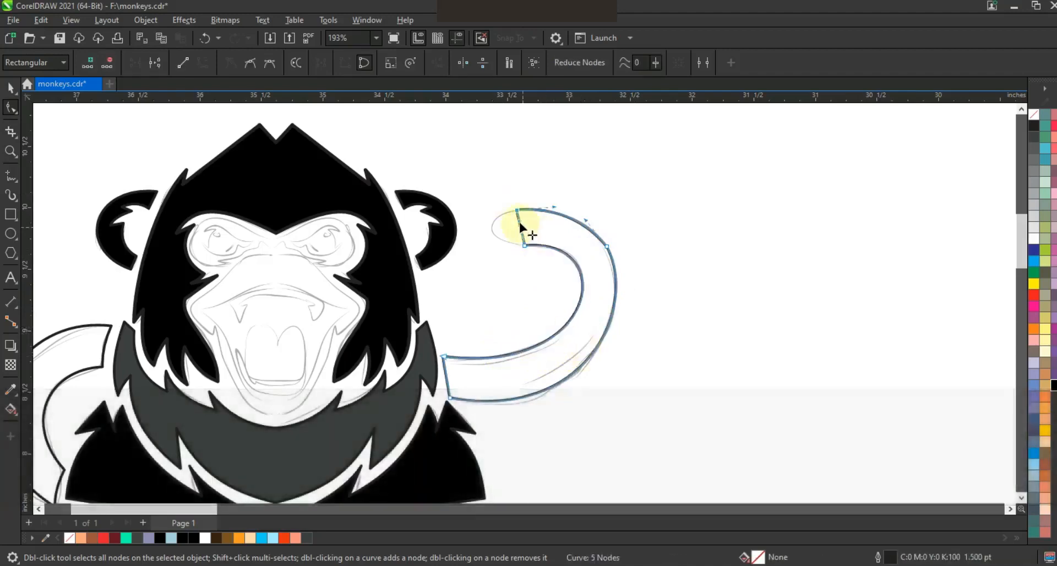
{"action": "left_click_drag", "start_coordinate": [524, 232], "coordinate": [488, 213]}
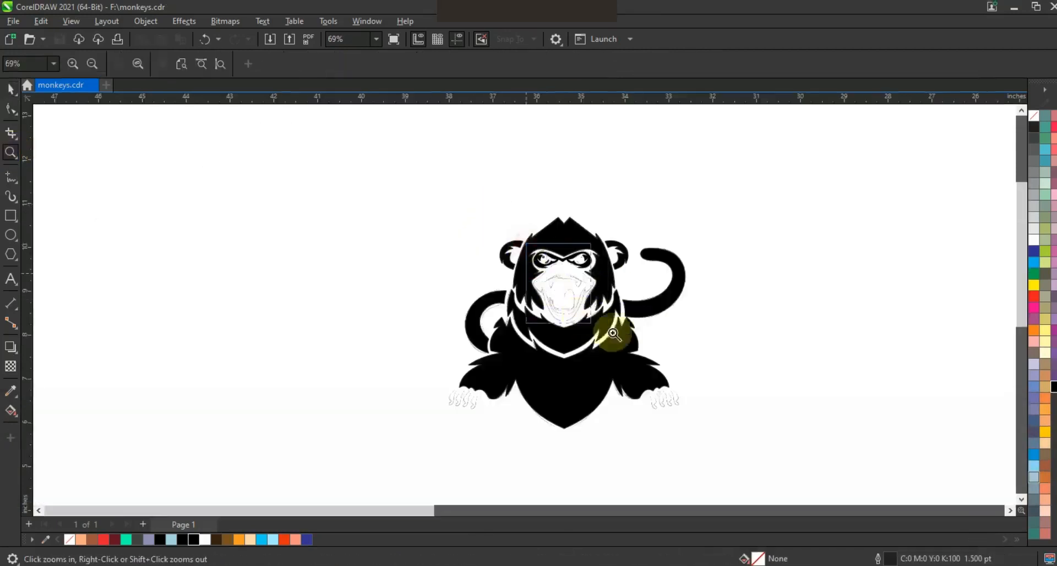
- Set the outline width to 0.75 pt and draw the left half of the muzzle as connected straight lines from nose bridge to chin
{"action": "left_click", "coordinate": [614, 330]}
{"action": "left_click", "coordinate": [11, 176]}
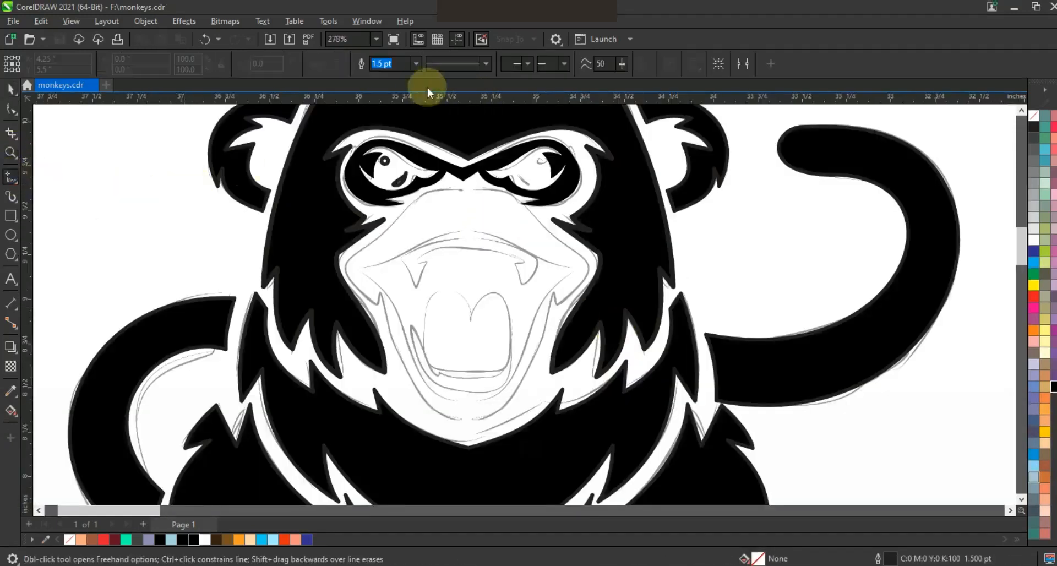
{"action": "key", "text": "Escape"}
{"action": "left_click", "coordinate": [416, 64]}
{"action": "left_click", "coordinate": [386, 111]}
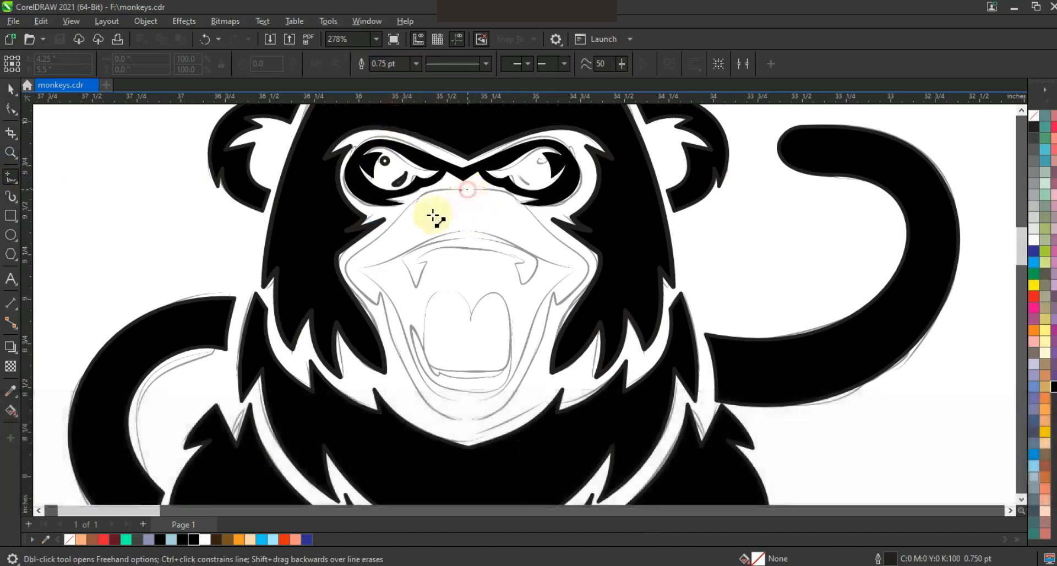
{"action": "left_click", "coordinate": [385, 230]}
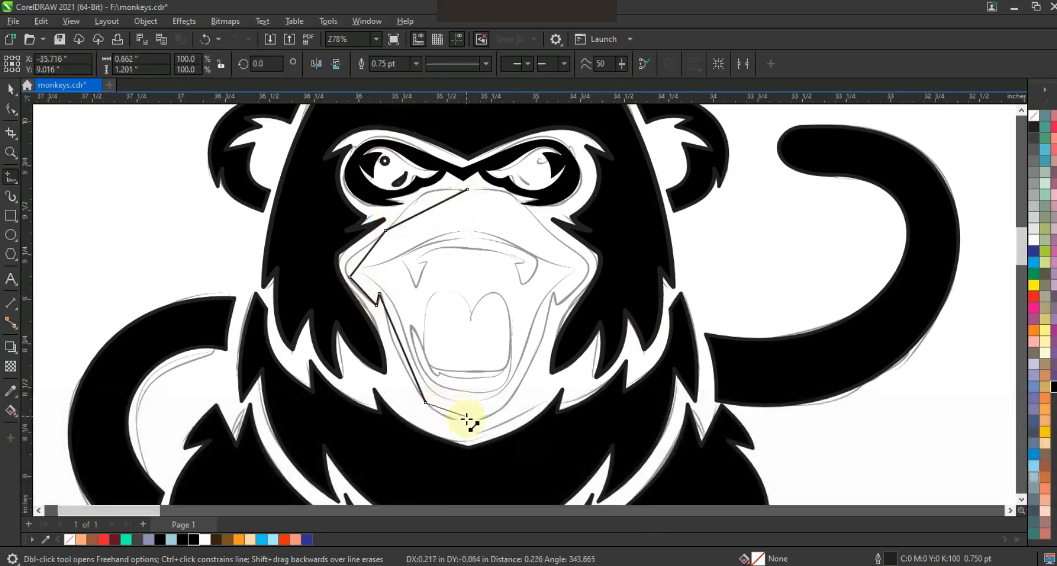
{"action": "double_click", "coordinate": [468, 420]}
- Convert the muzzle half to curves and bend its brow, cheek, jaw and chin segments to the sketch, about 0.69 by 1.30 inches overall
{"action": "left_click", "coordinate": [11, 109]}
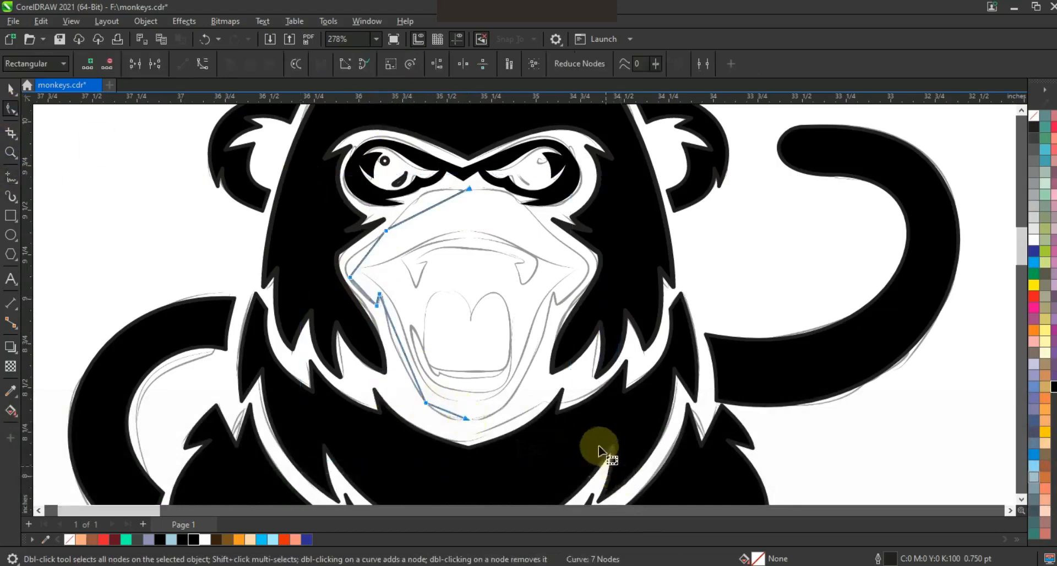
{"action": "key", "text": "shift+F2"}
{"action": "left_click_drag", "start_coordinate": [451, 236], "coordinate": [428, 239]}
{"action": "key", "text": "F3"}
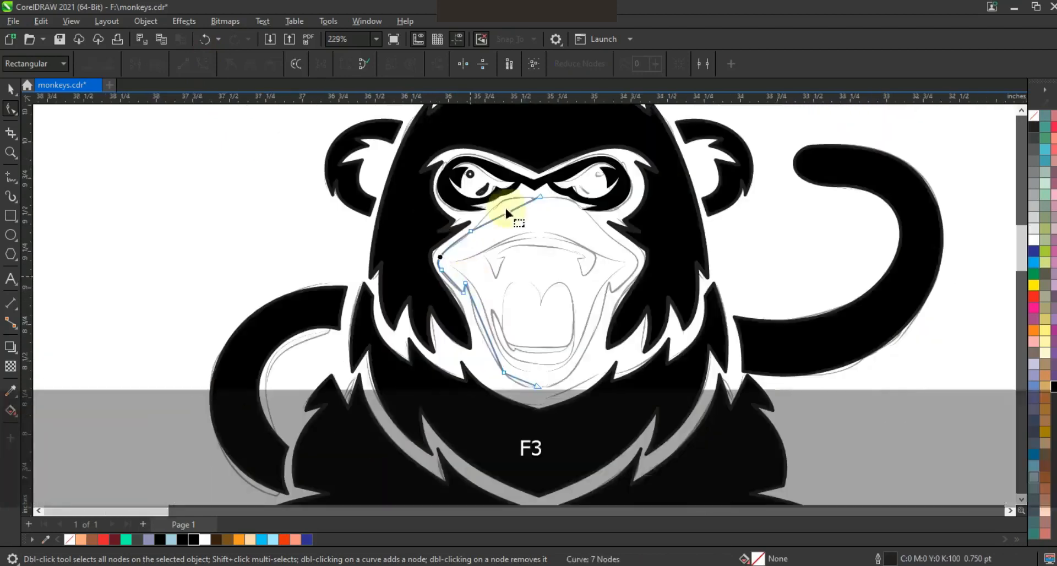
{"action": "left_click_drag", "start_coordinate": [520, 222], "coordinate": [502, 205]}
{"action": "left_click_drag", "start_coordinate": [477, 313], "coordinate": [486, 343]}
{"action": "left_click_drag", "start_coordinate": [515, 384], "coordinate": [517, 380]}
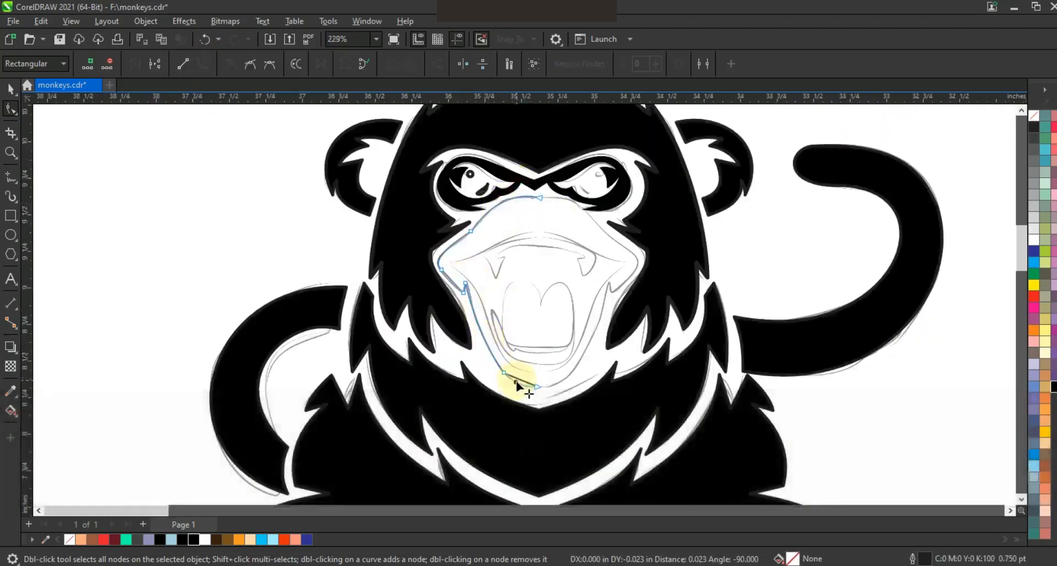
- Mirror a copy of the muzzle half to the right and join both halves into one closed outline
{"action": "left_click", "coordinate": [10, 89]}
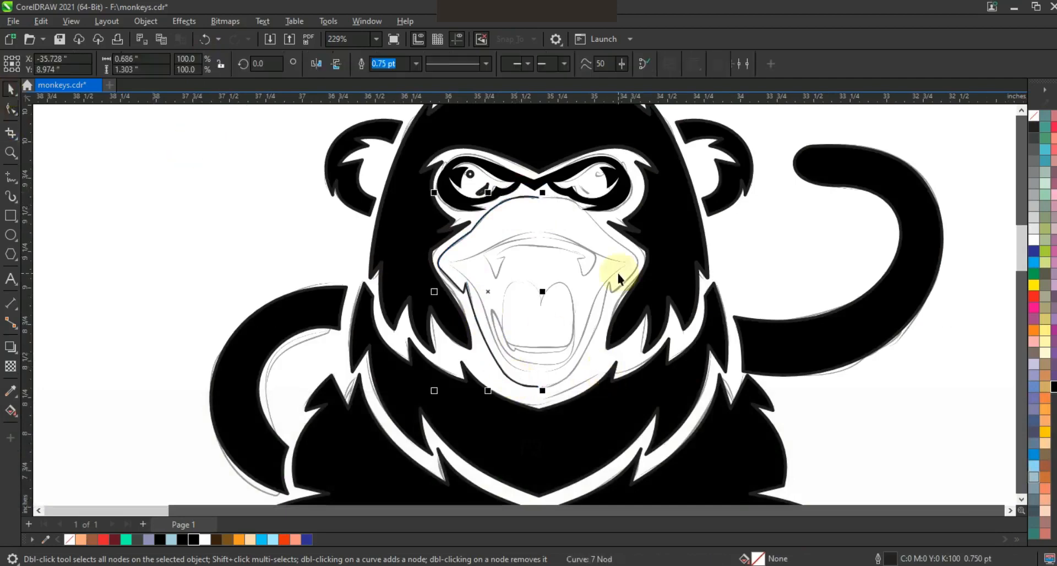
{"action": "left_click_drag", "start_coordinate": [434, 292], "coordinate": [550, 303]}
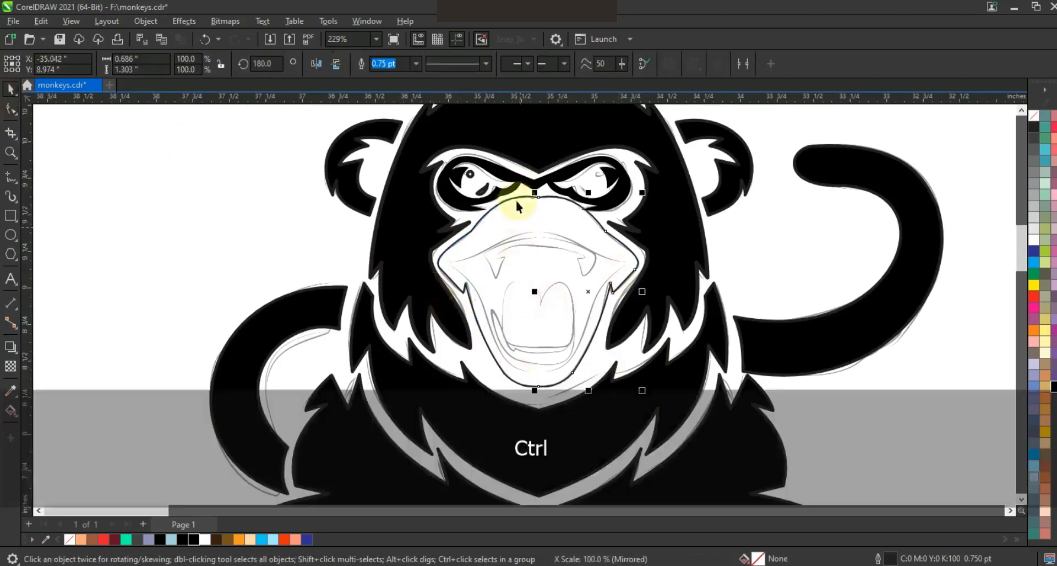
{"action": "left_click", "coordinate": [515, 199], "text": "shift"}
{"action": "left_click", "coordinate": [364, 66]}
{"action": "left_click", "coordinate": [11, 109]}
{"action": "left_click_drag", "start_coordinate": [512, 175], "coordinate": [546, 215]}
{"action": "left_click", "coordinate": [135, 63]}
- Draw a closed three-point outline for the left half of the open mouth, with its straight side on the face's centre line
{"action": "left_click", "coordinate": [10, 152]}
{"action": "left_click_drag", "start_coordinate": [372, 209], "coordinate": [740, 417]}
{"action": "left_click", "coordinate": [9, 177]}
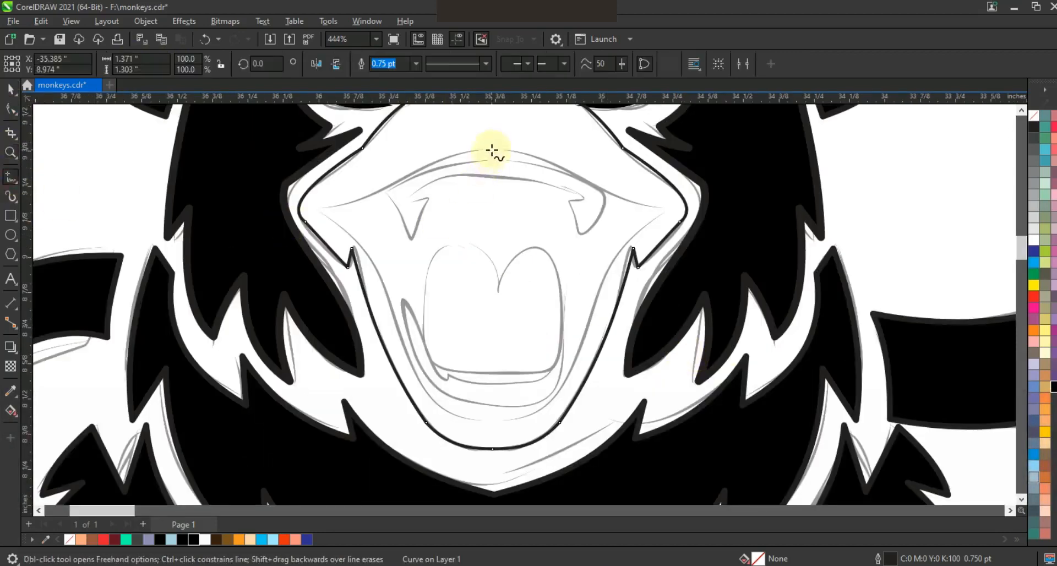
{"action": "left_click", "coordinate": [496, 148]}
{"action": "double_click", "coordinate": [493, 419]}
{"action": "double_click", "coordinate": [324, 208]}
- Convert the mouth half to curves and bend its upper lip and lower jaw edges to match the sketch
{"action": "left_click", "coordinate": [11, 109]}
{"action": "left_click_drag", "start_coordinate": [217, 134], "coordinate": [575, 464]}
{"action": "left_click", "coordinate": [200, 64]}
{"action": "key", "text": "F3"}
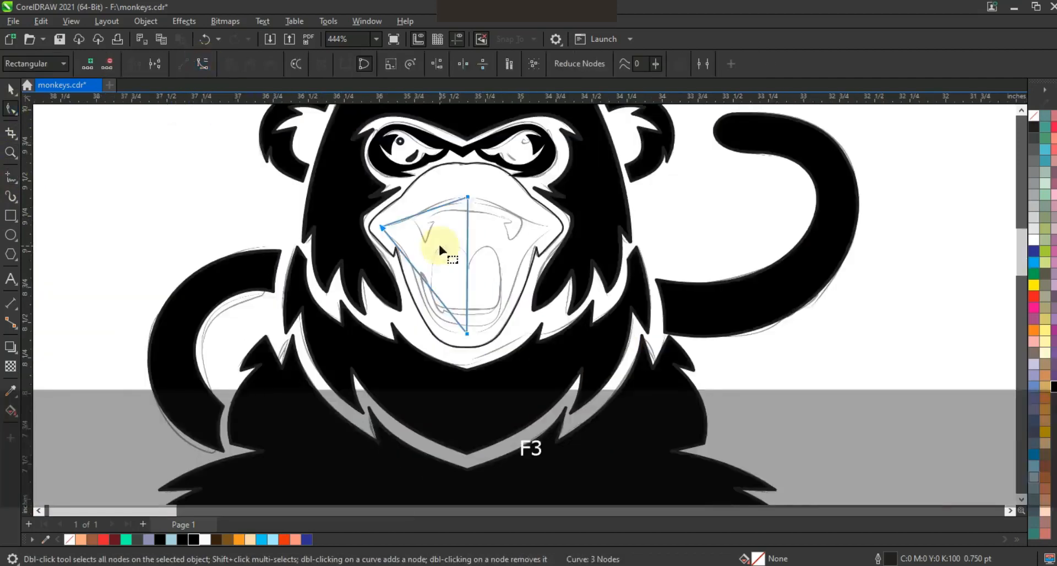
{"action": "left_click_drag", "start_coordinate": [439, 207], "coordinate": [412, 224]}
{"action": "left_click_drag", "start_coordinate": [444, 306], "coordinate": [418, 333]}
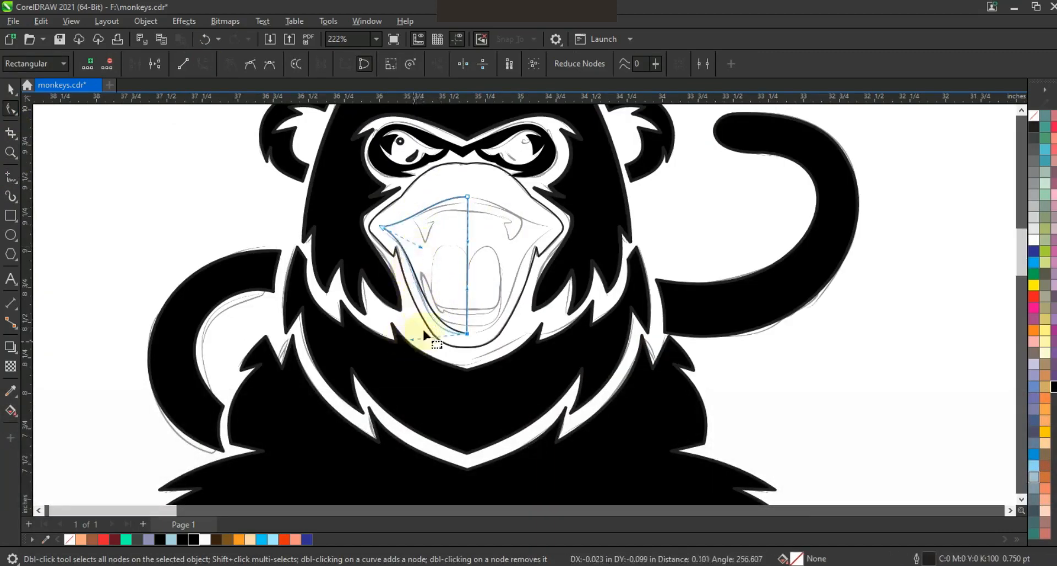
- Mirror a copy of the open-mouth half to the right and join both halves into one closed outline
{"action": "left_click", "coordinate": [10, 89]}
{"action": "left_click_drag", "start_coordinate": [378, 265], "coordinate": [469, 266]}
{"action": "left_click", "coordinate": [465, 252], "text": "shift"}
{"action": "left_click", "coordinate": [388, 65]}
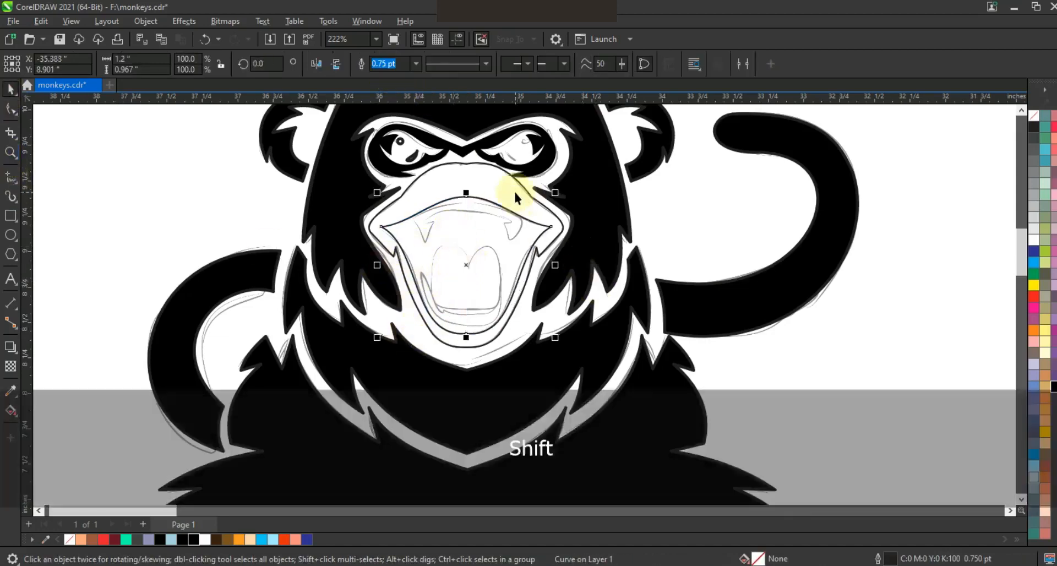
- Centre the mouth outline on the muzzle outline and combine them into one black-filled shape with the mouth cut out
{"action": "left_click", "coordinate": [514, 189], "text": "shift"}
{"action": "key", "text": "c"}
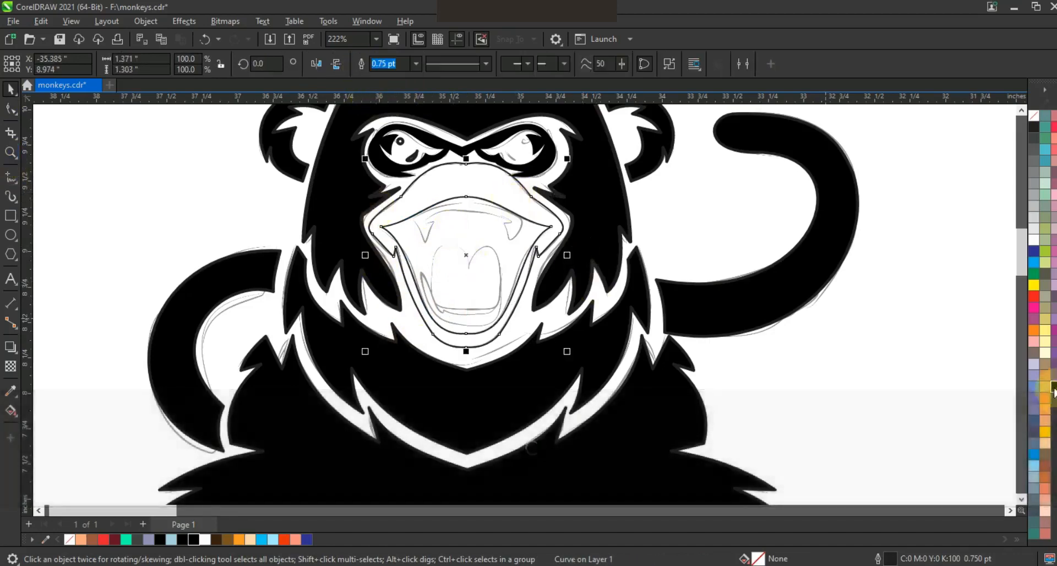
{"action": "left_click", "coordinate": [319, 243]}
- Draw a closed six-point outline for the left half of the upper gum and its fang, ending on the mouth's centre line
{"action": "left_click", "coordinate": [11, 152]}
{"action": "right_click", "coordinate": [382, 199]}
{"action": "left_click_drag", "start_coordinate": [346, 214], "coordinate": [739, 373]}
{"action": "left_click", "coordinate": [10, 179]}
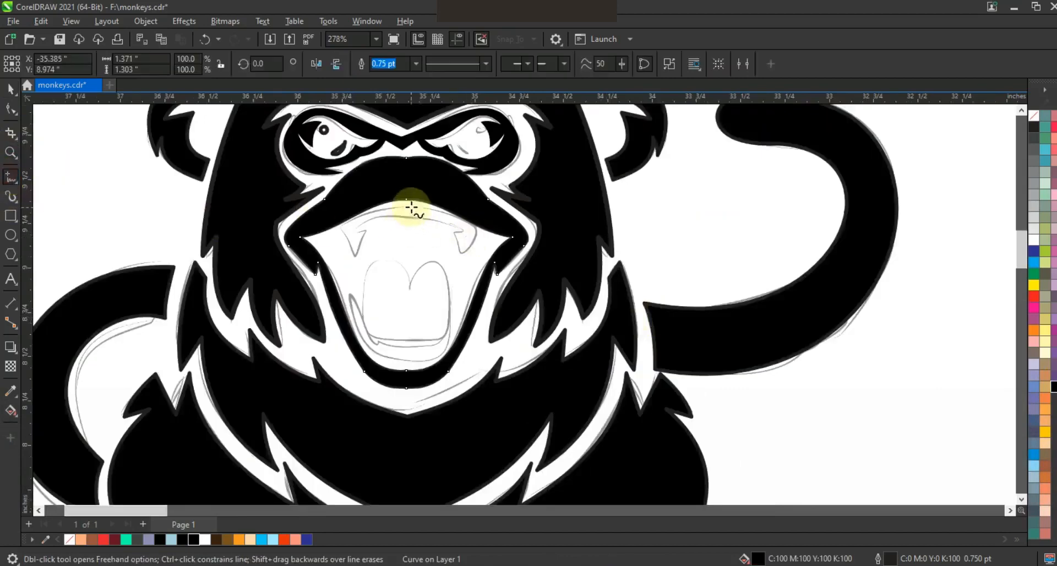
{"action": "left_click_drag", "start_coordinate": [412, 205], "coordinate": [412, 220]}
{"action": "left_click", "coordinate": [353, 233]}
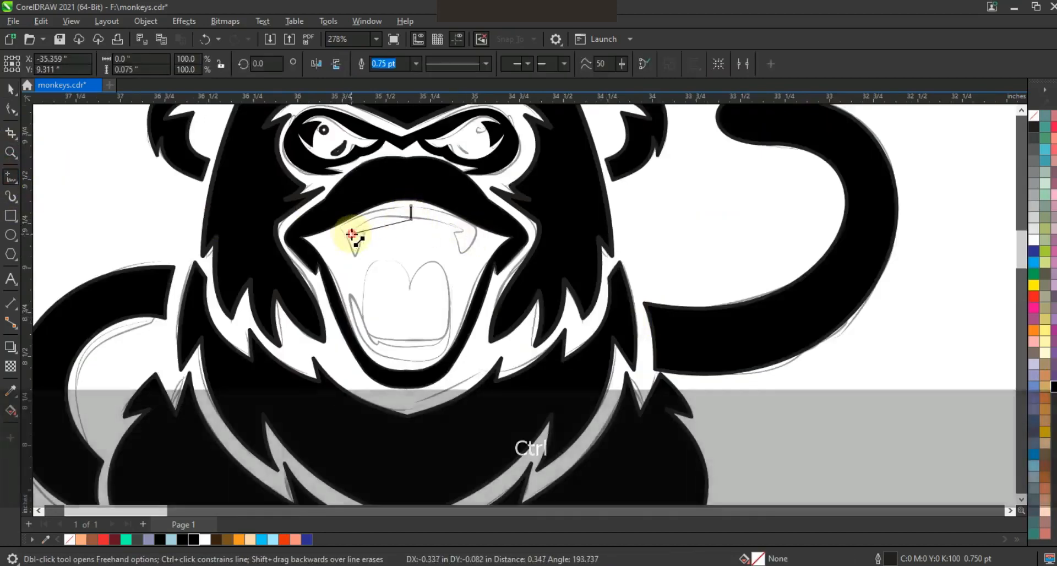
{"action": "left_click", "coordinate": [411, 206]}
- Convert the upper gum half to curves, bend its gum and fang edges to the sketch, and fill it red
{"action": "left_click", "coordinate": [11, 109]}
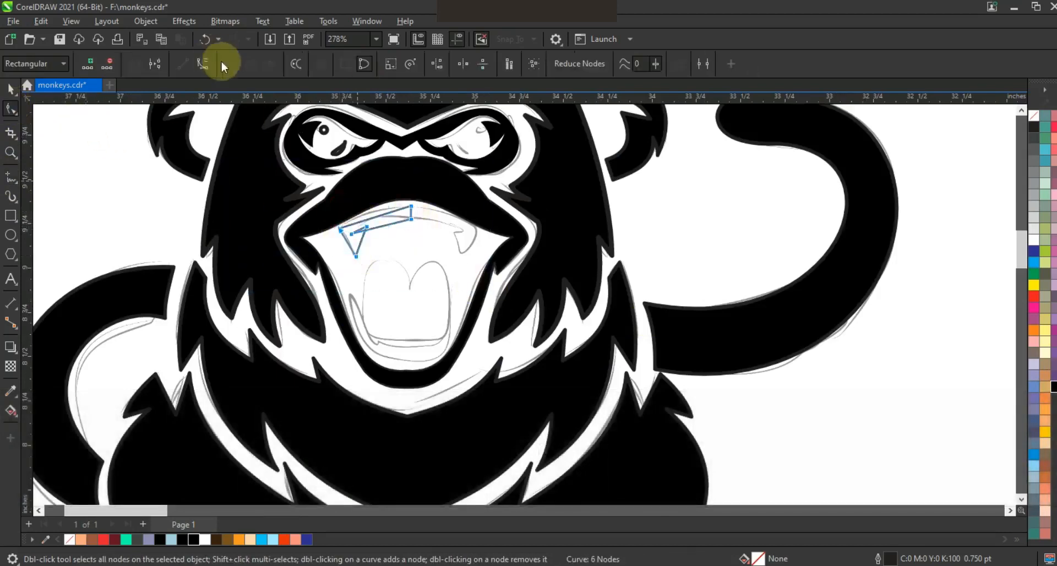
{"action": "left_click_drag", "start_coordinate": [371, 219], "coordinate": [374, 218]}
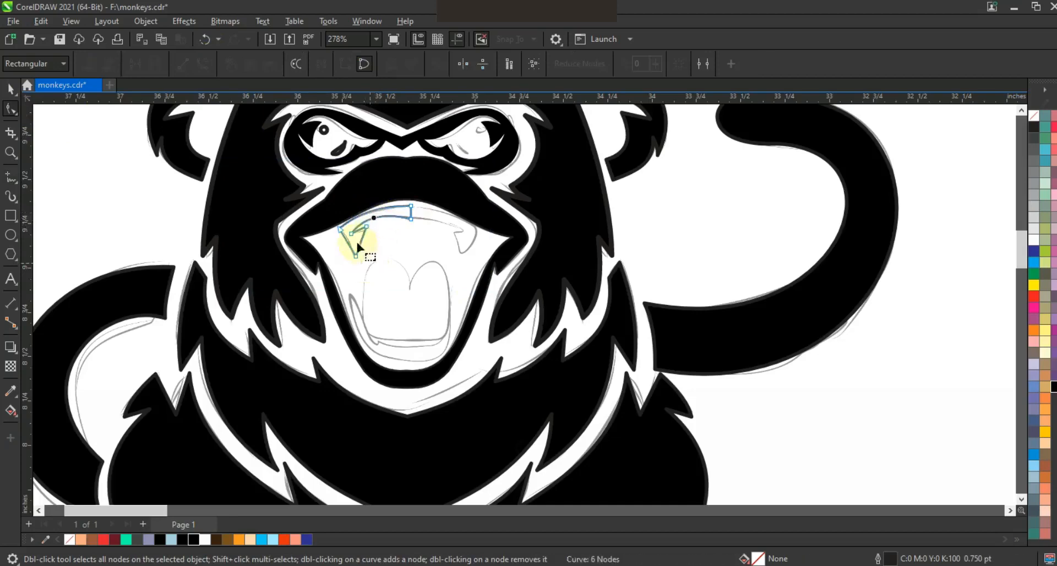
{"action": "key", "text": "space"}
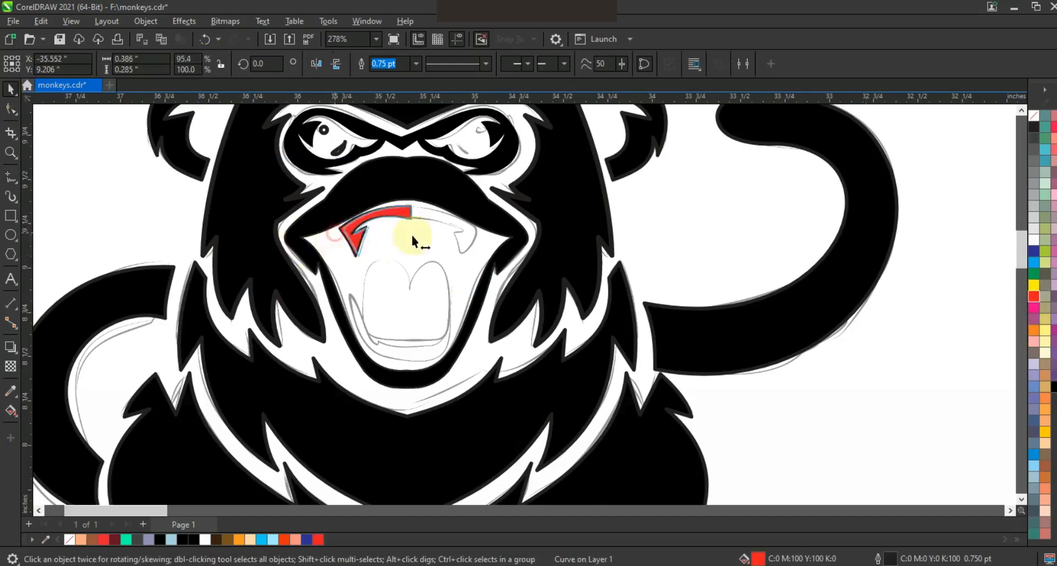
- Mirror and join the red upper gum half into a full symmetrical gum, narrowed to about 0.746 inches wide
{"action": "left_click_drag", "start_coordinate": [412, 237], "coordinate": [412, 224]}
{"action": "right_click", "coordinate": [412, 224]}
{"action": "left_click", "coordinate": [403, 213], "text": "shift"}
{"action": "left_click", "coordinate": [394, 65]}
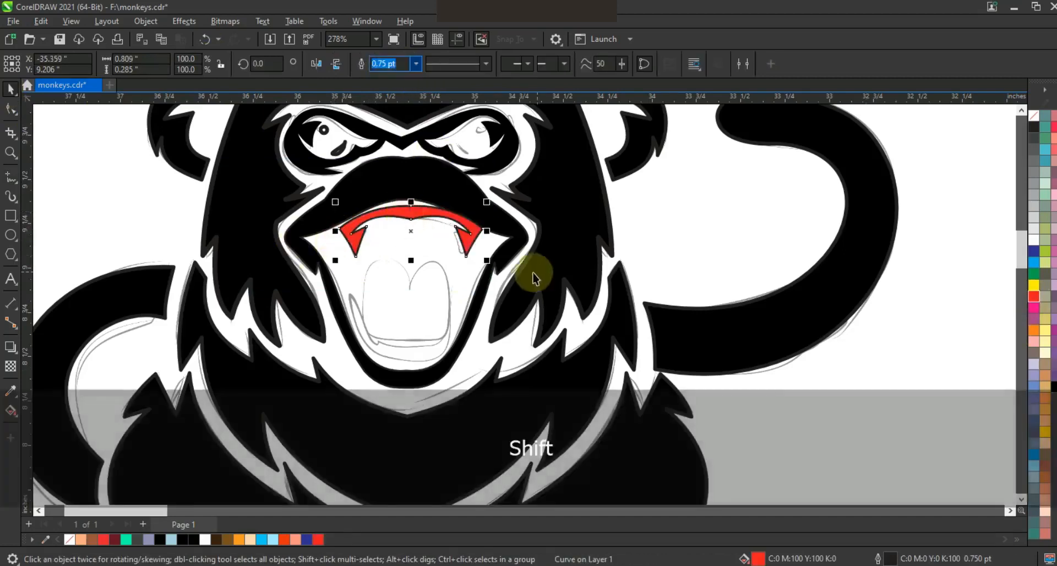
{"action": "left_click_drag", "start_coordinate": [487, 231], "coordinate": [476, 231]}
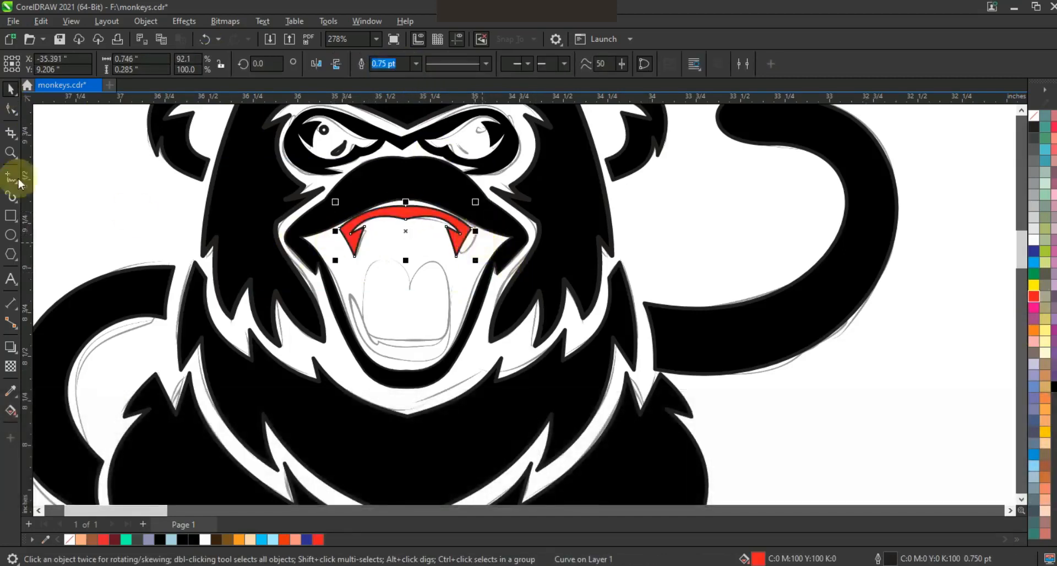
- Delete the surplus nodes in the middle of the upper gum and centre it horizontally on the black muzzle
{"action": "left_click", "coordinate": [10, 109]}
{"action": "key", "text": "Delete"}
{"action": "left_click", "coordinate": [10, 88]}
{"action": "left_click", "coordinate": [418, 192], "text": "shift"}
{"action": "key", "text": "c"}
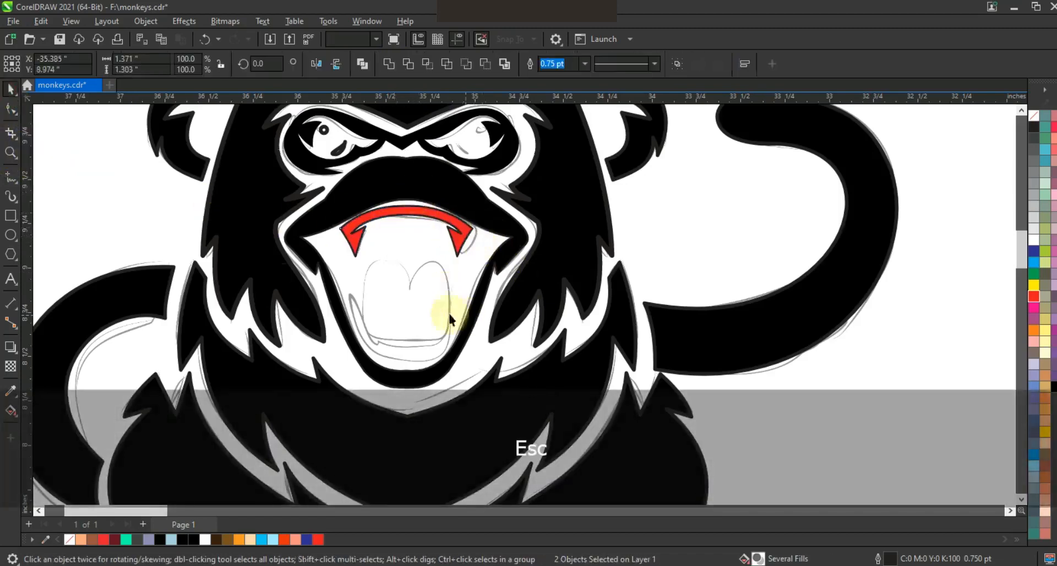
- Draw a closed three-point outline about 0.315 by 0.397 inches for the left half of the lower gum
{"action": "left_click", "coordinate": [10, 176]}
{"action": "left_click", "coordinate": [351, 294]}
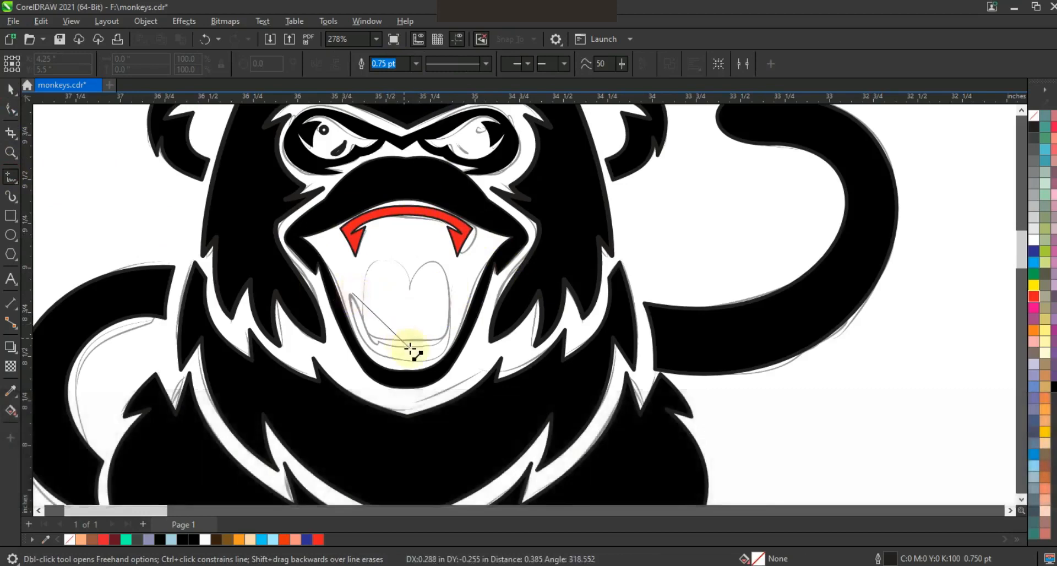
{"action": "left_click", "coordinate": [409, 358], "text": "ctrl"}
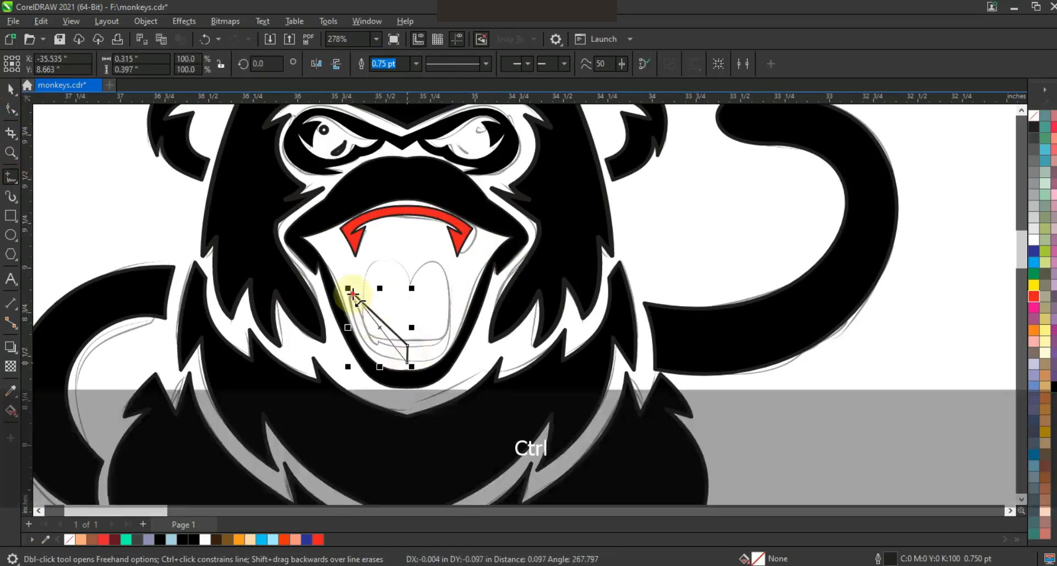
- Convert the lower gum half to curves, bend its outer and inner edges to the jaw line, and fill it red
{"action": "left_click", "coordinate": [10, 113]}
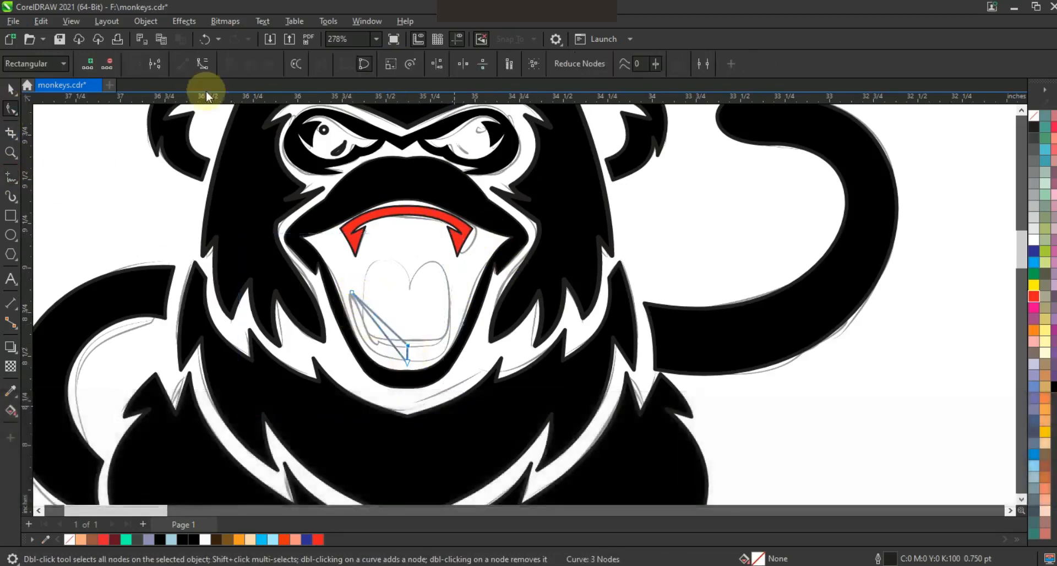
{"action": "left_click_drag", "start_coordinate": [383, 333], "coordinate": [372, 340]}
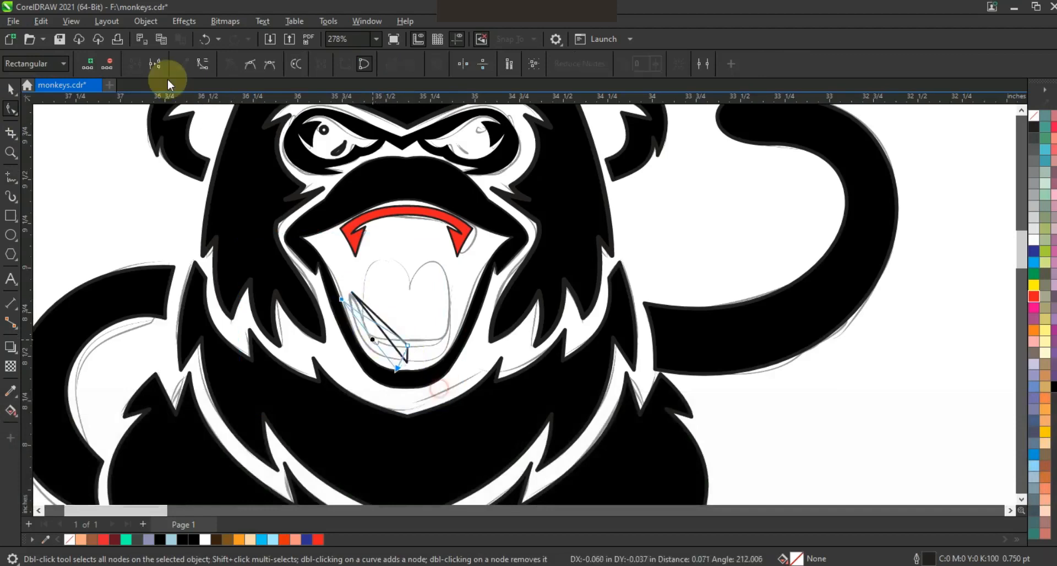
{"action": "key", "text": "ctrl+z"}
{"action": "mouse_move", "coordinate": [379, 333]}
{"action": "left_mouse_down"}
{"action": "mouse_move", "coordinate": [368, 348]}
{"action": "mouse_move", "coordinate": [382, 325]}
{"action": "left_mouse_up"}
{"action": "left_click", "coordinate": [372, 339]}
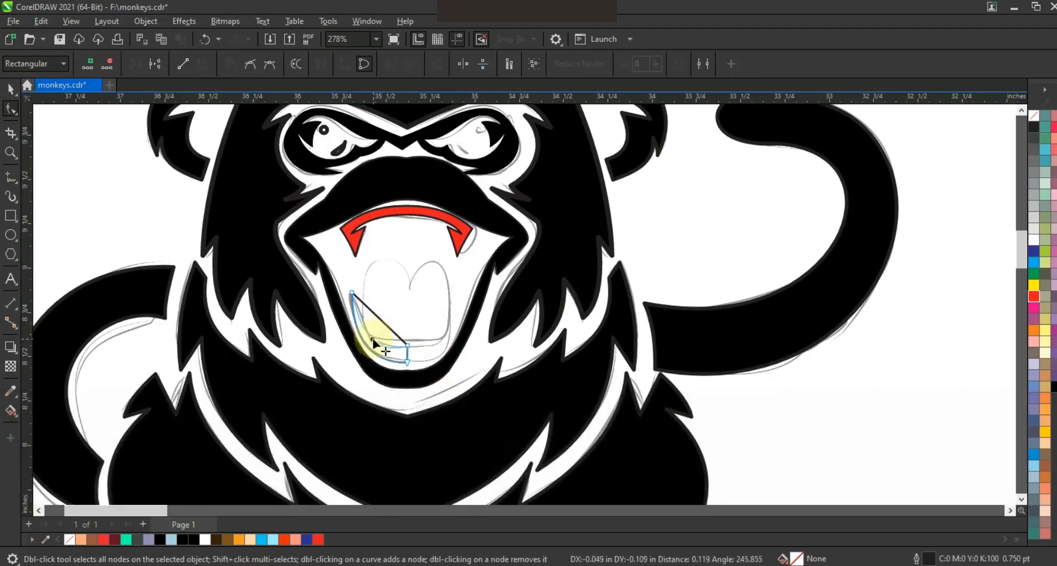
{"action": "left_click", "coordinate": [319, 540]}
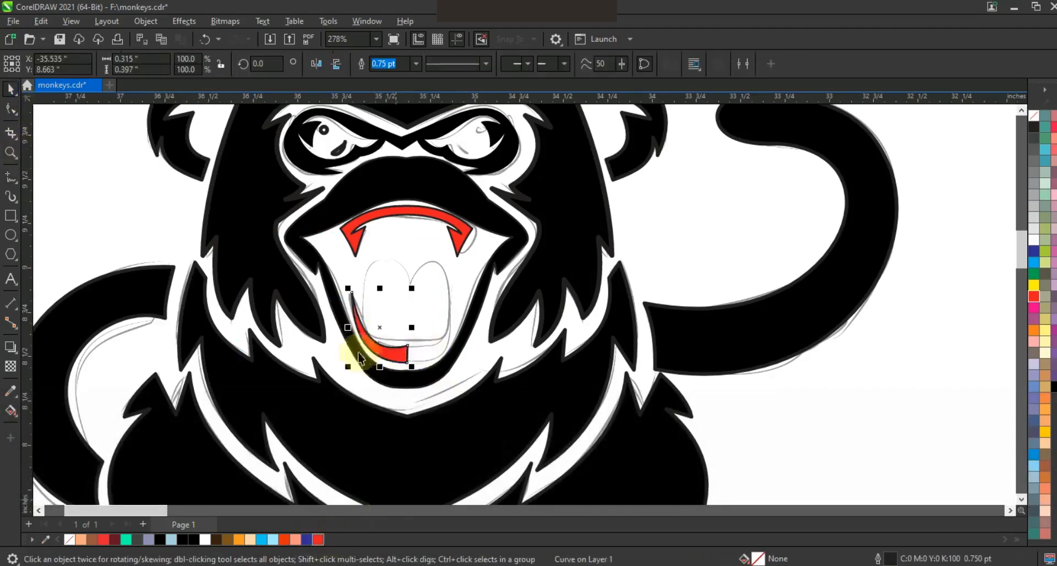
- Mirror a copy of the lower gum half to the right and weld the slightly overlapping halves into one shape about 0.619 inches wide
{"action": "left_click_drag", "start_coordinate": [349, 328], "coordinate": [414, 336]}
{"action": "right_click", "coordinate": [414, 336]}
{"action": "left_click", "coordinate": [399, 358], "text": "shift"}
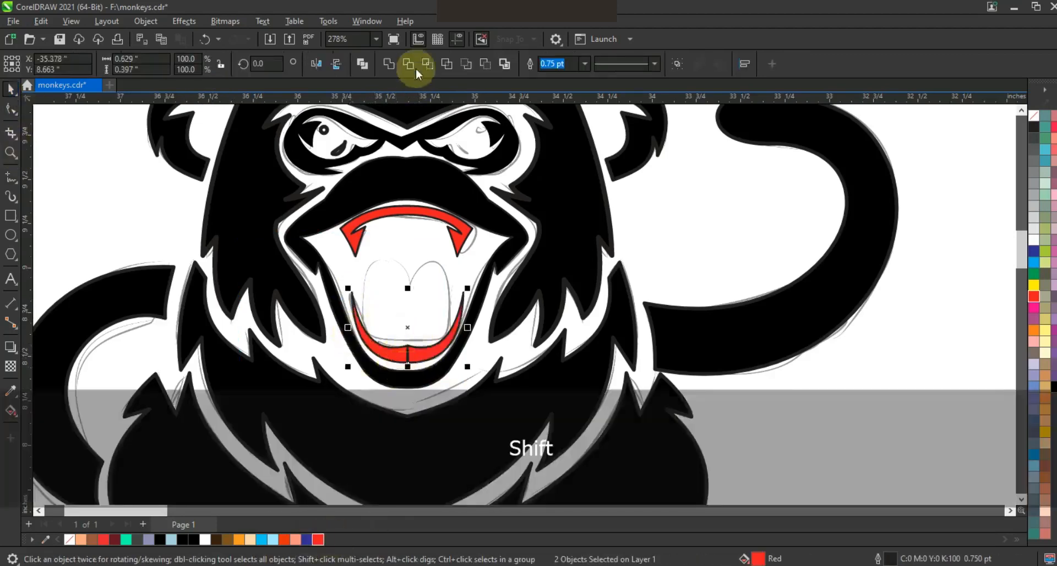
{"action": "left_click", "coordinate": [389, 64]}
{"action": "key", "text": "ctrl+z"}
{"action": "key", "text": "Escape"}
{"action": "left_click", "coordinate": [430, 357]}
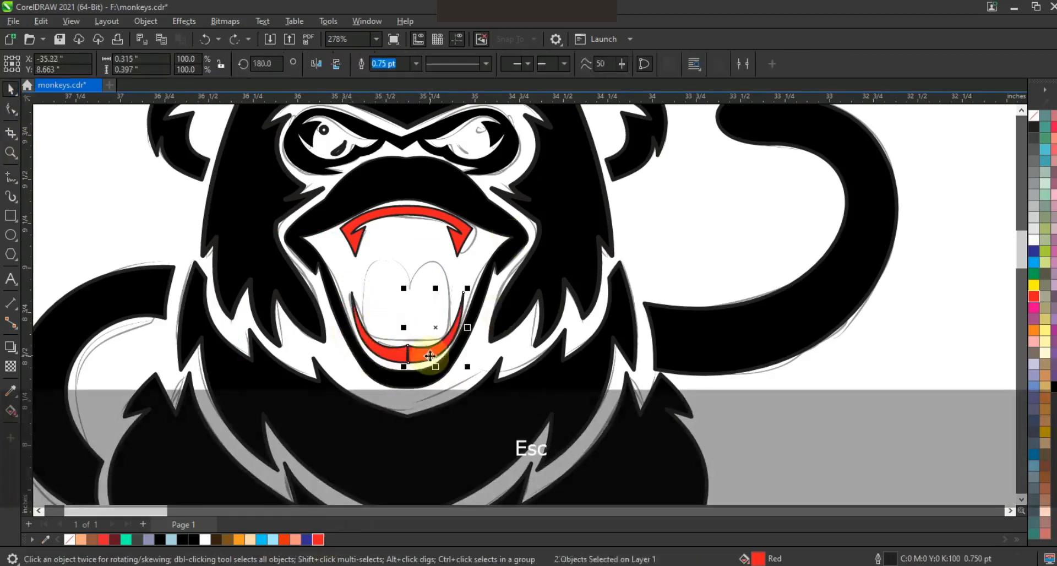
{"action": "left_click", "coordinate": [401, 361], "text": "shift"}
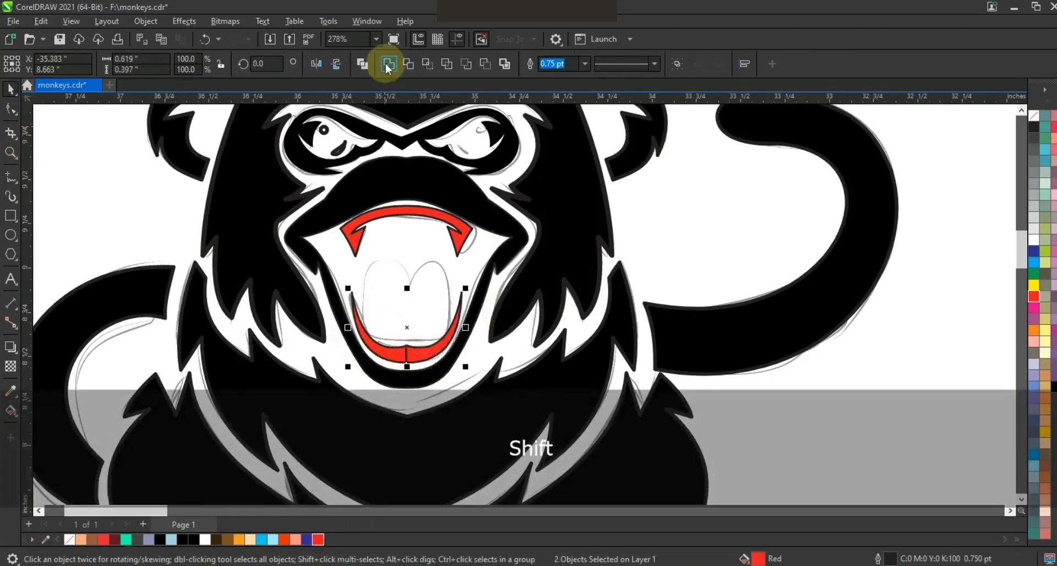
{"action": "left_click", "coordinate": [388, 64]}
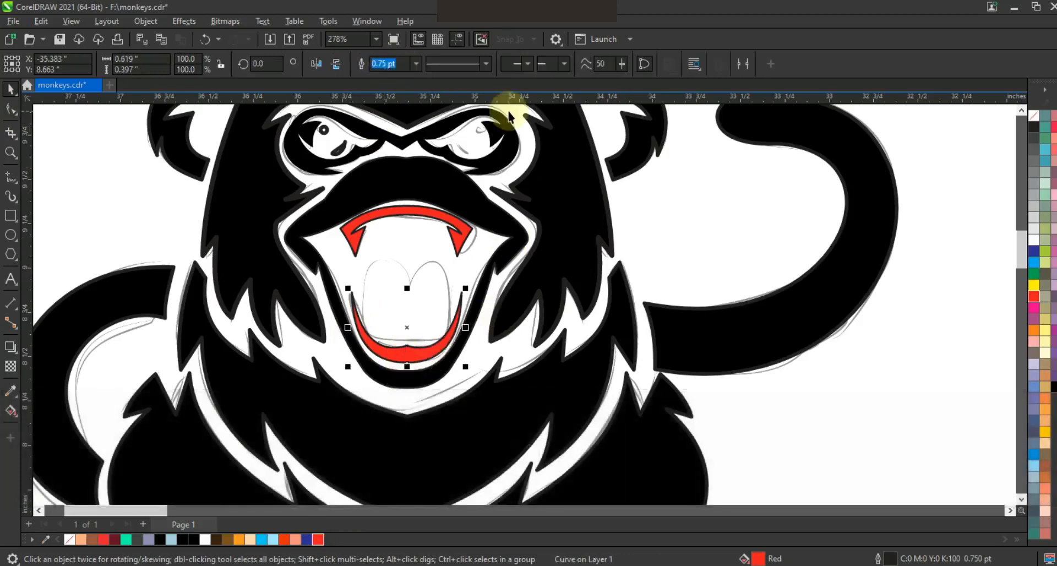
- Try to delete the surplus nodes in the middle of the lower gum
{"action": "left_click", "coordinate": [10, 109]}
{"action": "left_click_drag", "start_coordinate": [401, 353], "coordinate": [449, 361]}
{"action": "key", "text": "Delete"}
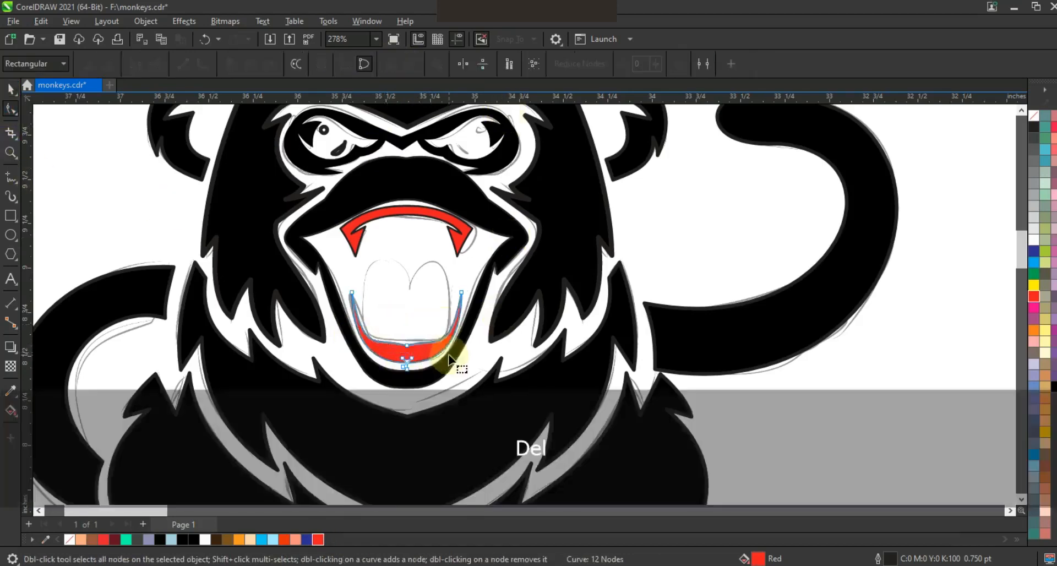
{"action": "key", "text": "Delete"}
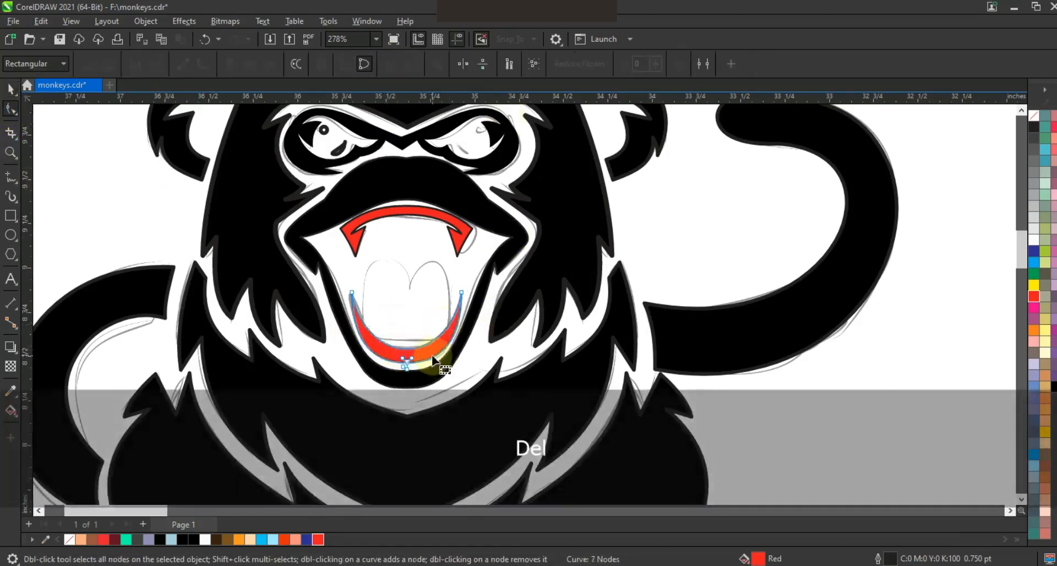
{"action": "key", "text": "ctrl+z"}
{"action": "key", "text": "ctrl+z"}
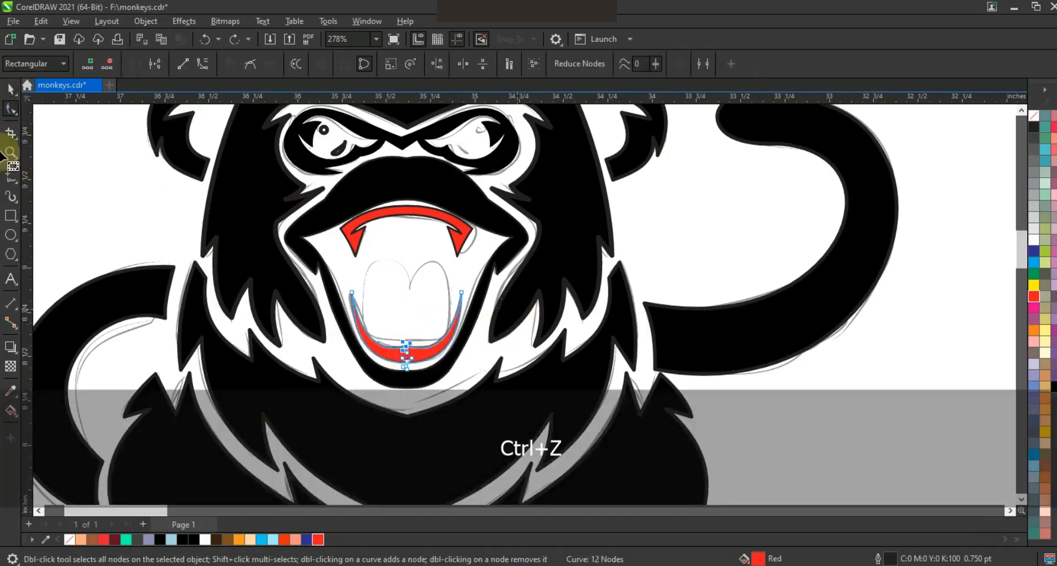
- Draw a closed five-point outline over the sketched tongue inside the open mouth
{"action": "left_click", "coordinate": [11, 89]}
{"action": "left_click", "coordinate": [190, 212]}
{"action": "left_click", "coordinate": [10, 153]}
{"action": "left_click_drag", "start_coordinate": [292, 216], "coordinate": [595, 404]}
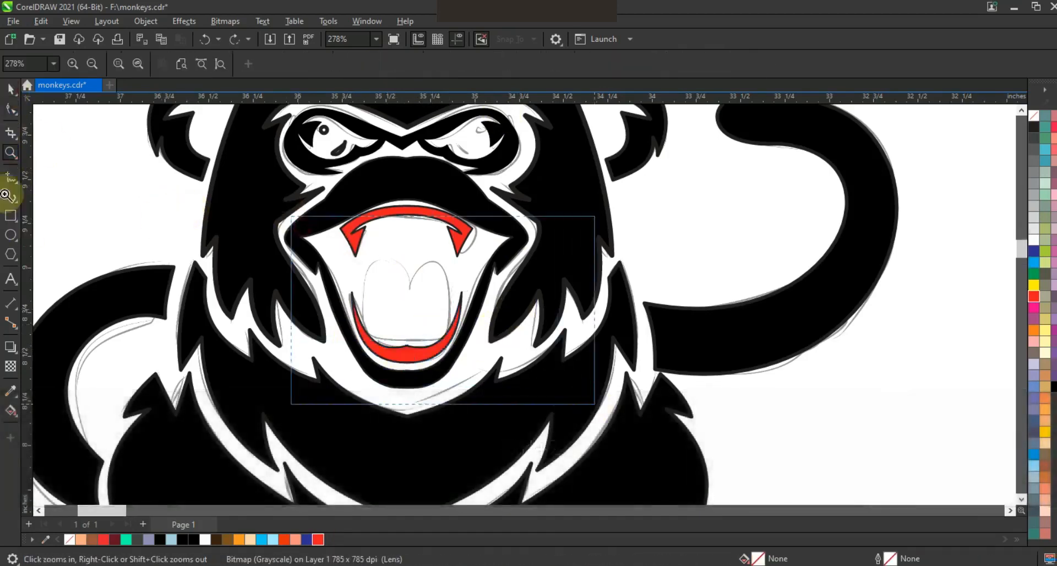
{"action": "left_click", "coordinate": [11, 177]}
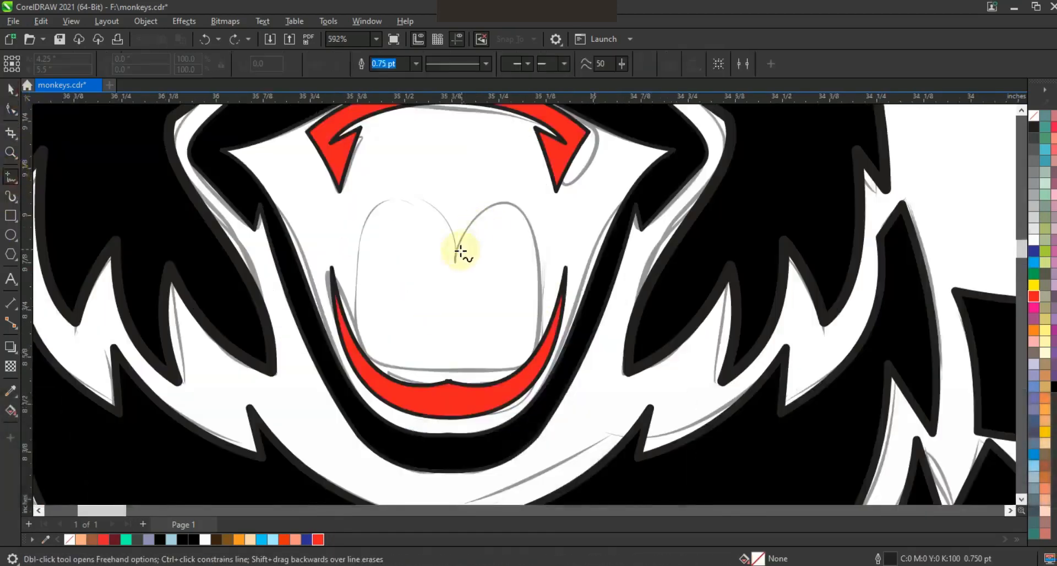
{"action": "left_click", "coordinate": [359, 250]}
{"action": "left_click", "coordinate": [537, 305]}
{"action": "left_click", "coordinate": [455, 260]}
- Convert the tongue outline to curves and bend its two top lobes and lower corners to the sketch, about 0.489 by 0.461 inches overall
{"action": "key", "text": "F3"}
{"action": "left_click_drag", "start_coordinate": [567, 330], "coordinate": [331, 190]}
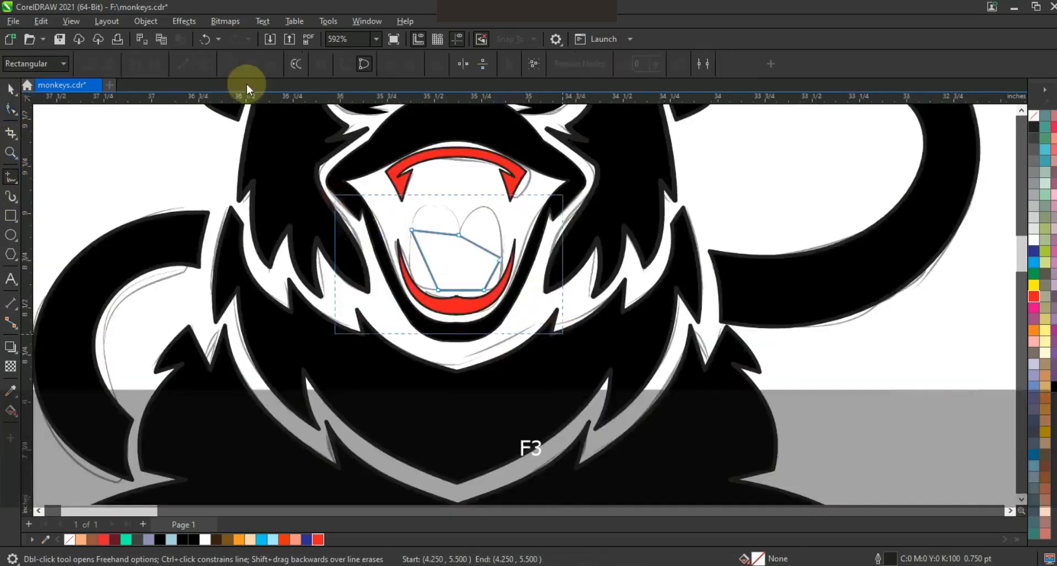
{"action": "left_click", "coordinate": [200, 63]}
{"action": "left_click_drag", "start_coordinate": [427, 232], "coordinate": [457, 195]}
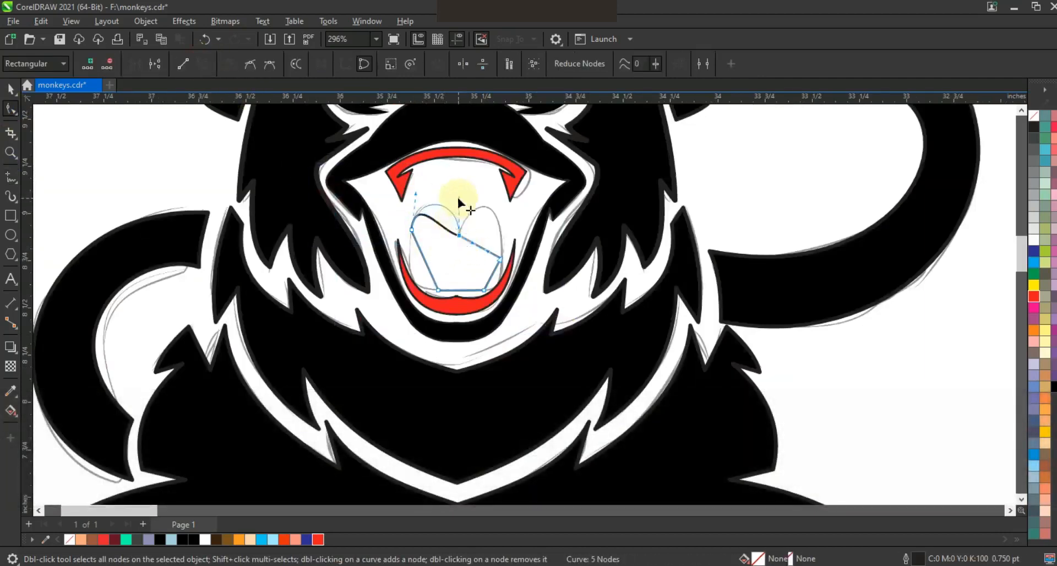
{"action": "left_click", "coordinate": [421, 268]}
{"action": "left_click_drag", "start_coordinate": [419, 268], "coordinate": [412, 275]}
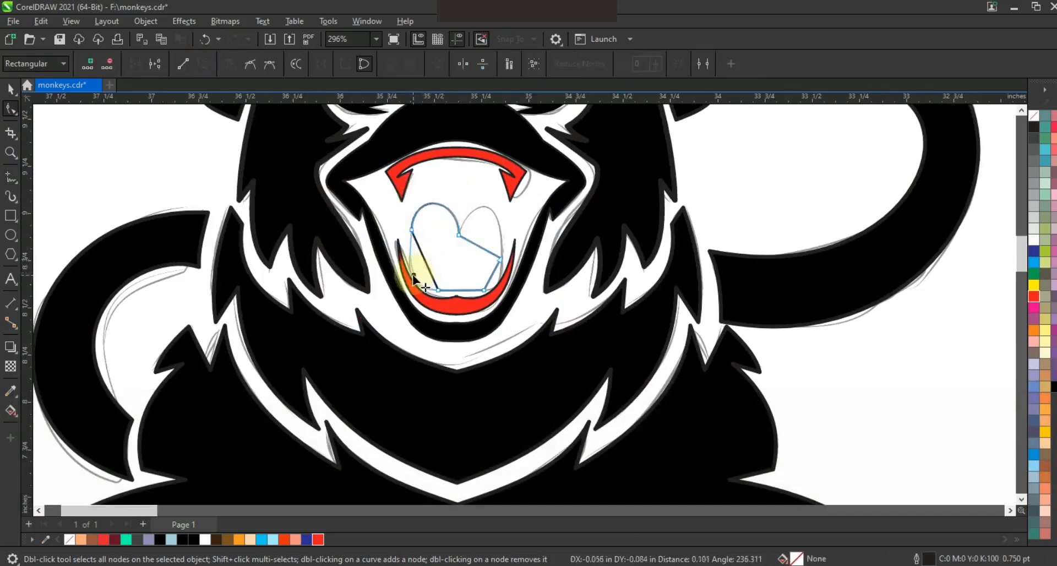
{"action": "left_click_drag", "start_coordinate": [472, 234], "coordinate": [469, 190]}
{"action": "left_click_drag", "start_coordinate": [493, 274], "coordinate": [498, 283]}
- Fill the tongue red and the upper and lower gum shapes black
{"action": "left_click", "coordinate": [11, 88]}
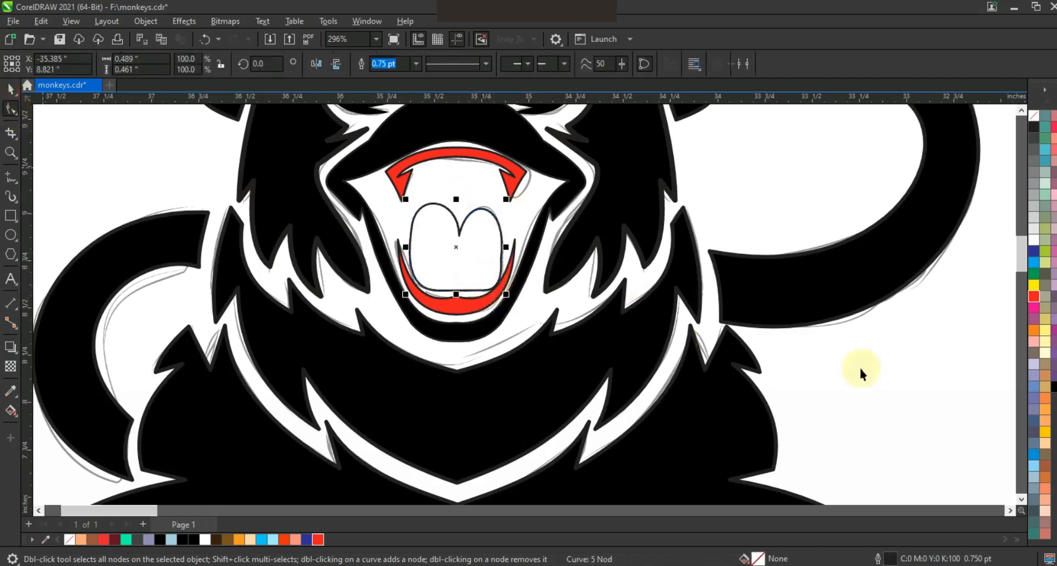
{"action": "left_click", "coordinate": [1035, 300]}
{"action": "left_click", "coordinate": [510, 176], "text": "shift"}
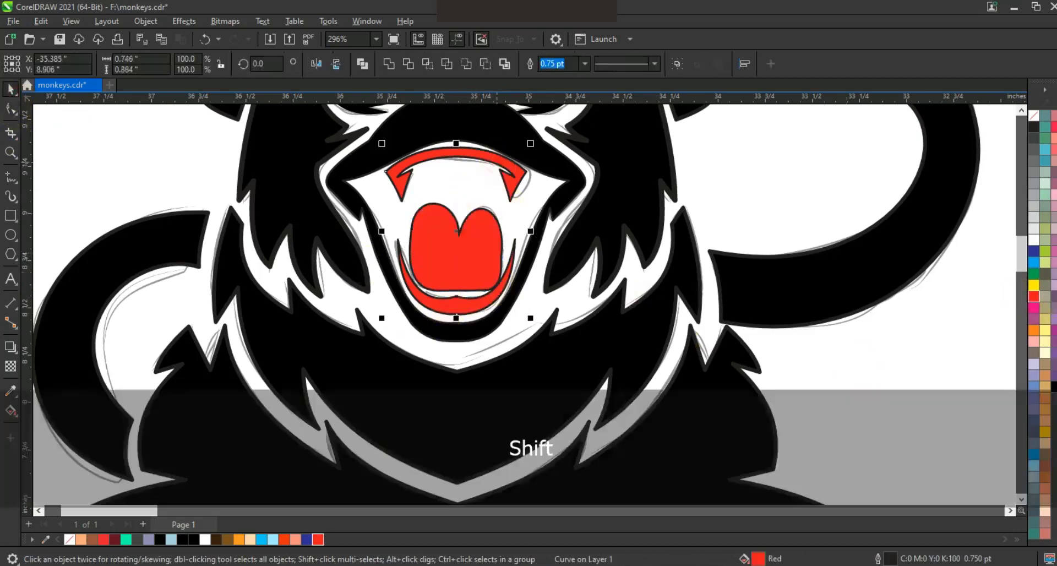
{"action": "left_click", "coordinate": [1054, 386]}
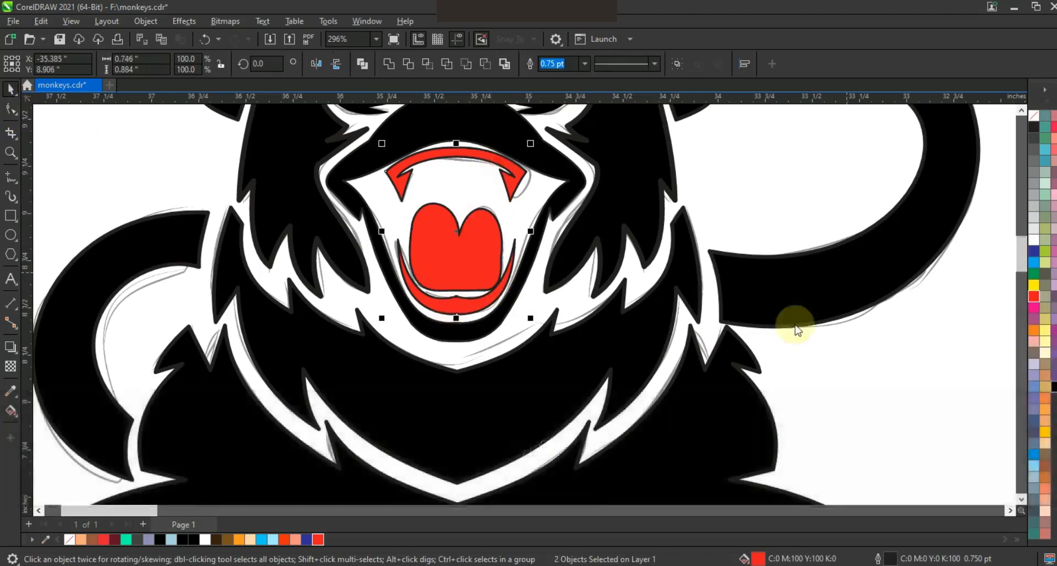
- Draw a closed four-point outline over the upper part of the outermost sketched finger on the monkey's left-side hand
{"action": "key", "text": "F2"}
{"action": "key", "text": "F3"}
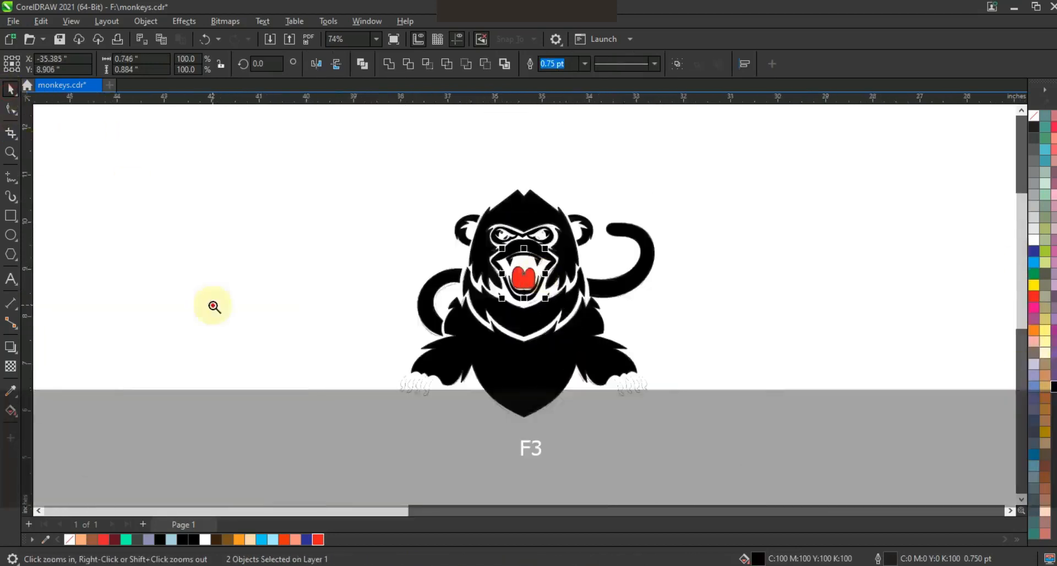
{"action": "key", "text": "F4"}
{"action": "left_click", "coordinate": [10, 152]}
{"action": "left_click_drag", "start_coordinate": [282, 411], "coordinate": [568, 479]}
{"action": "left_click", "coordinate": [11, 177]}
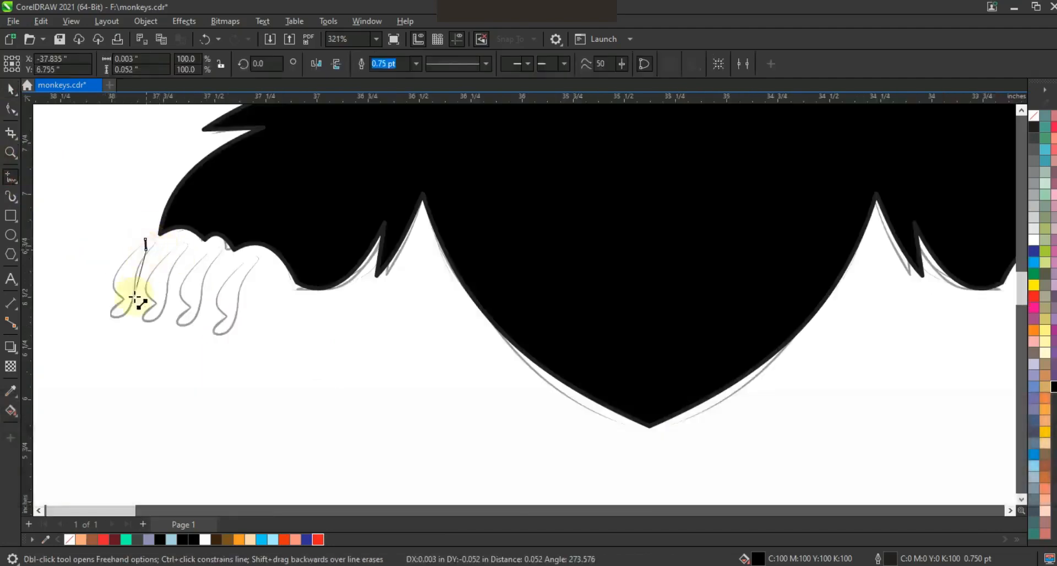
{"action": "left_click", "coordinate": [133, 301]}
{"action": "left_click", "coordinate": [144, 246]}
- Bend the sides and rounded top of the outermost finger outline to follow the sketched finger
{"action": "left_click", "coordinate": [10, 108]}
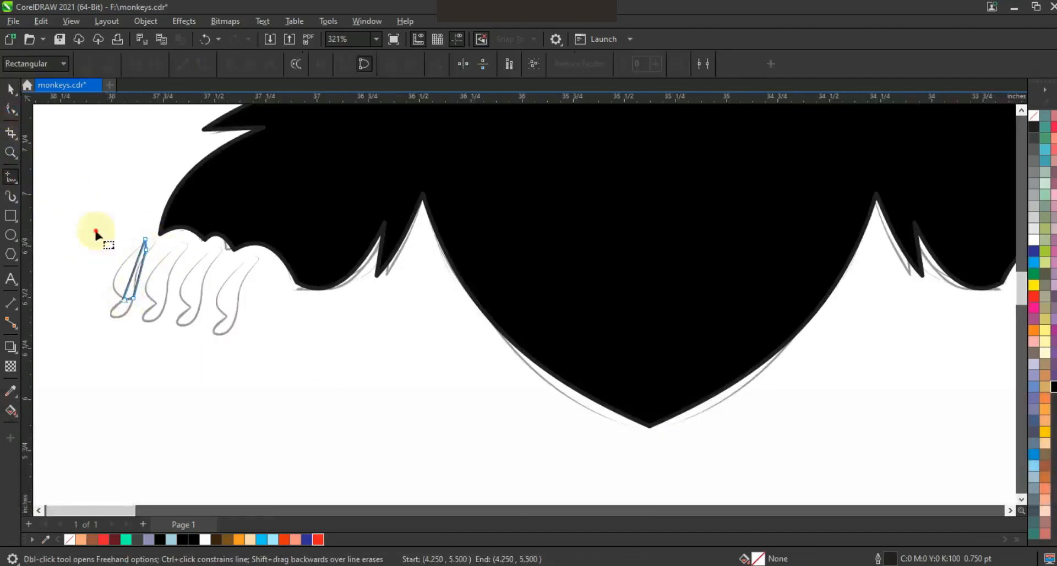
{"action": "key", "text": "shift+F2"}
{"action": "mouse_move", "coordinate": [507, 342]}
{"action": "left_mouse_down"}
{"action": "mouse_move", "coordinate": [397, 354]}
{"action": "mouse_move", "coordinate": [407, 368]}
{"action": "left_mouse_up"}
{"action": "left_click_drag", "start_coordinate": [566, 425], "coordinate": [502, 489]}
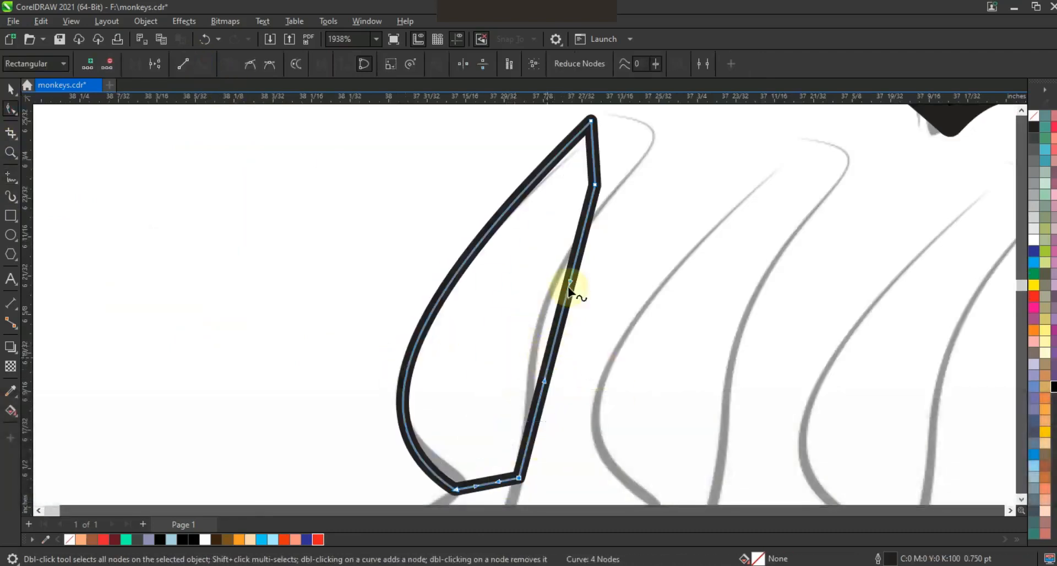
{"action": "left_click_drag", "start_coordinate": [542, 275], "coordinate": [519, 273]}
{"action": "left_click_drag", "start_coordinate": [596, 185], "coordinate": [666, 153]}
{"action": "left_click_drag", "start_coordinate": [593, 142], "coordinate": [611, 128]}
{"action": "left_click_drag", "start_coordinate": [666, 166], "coordinate": [687, 135]}
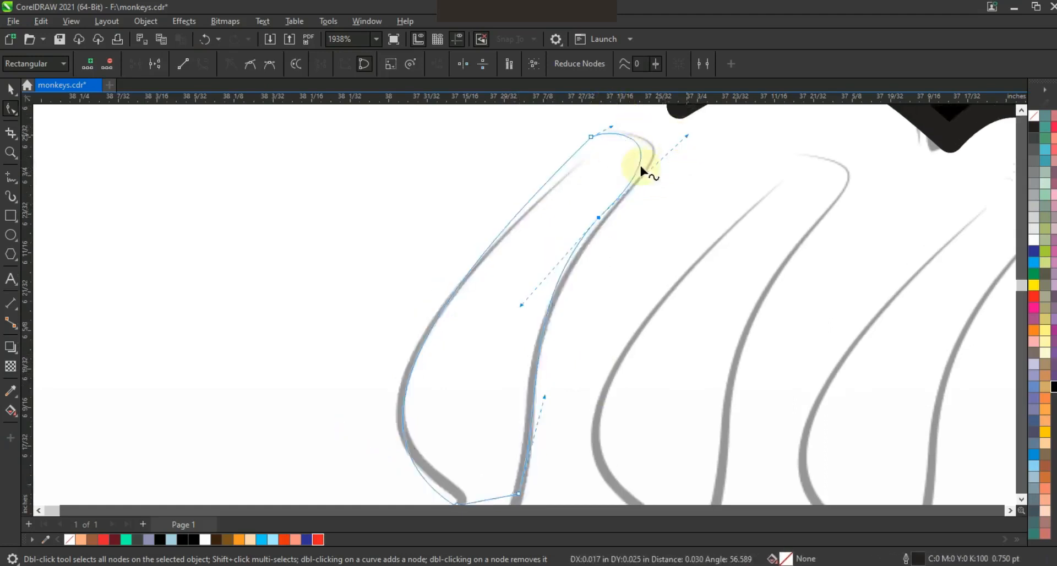
- Pull the lower edge of the finger outline over the sketched fingertip, making the finger about 0.202 by 0.382 inches
{"action": "key", "text": "F3"}
{"action": "left_click", "coordinate": [495, 378]}
{"action": "left_click_drag", "start_coordinate": [505, 377], "coordinate": [418, 426]}
{"action": "left_click", "coordinate": [11, 88]}
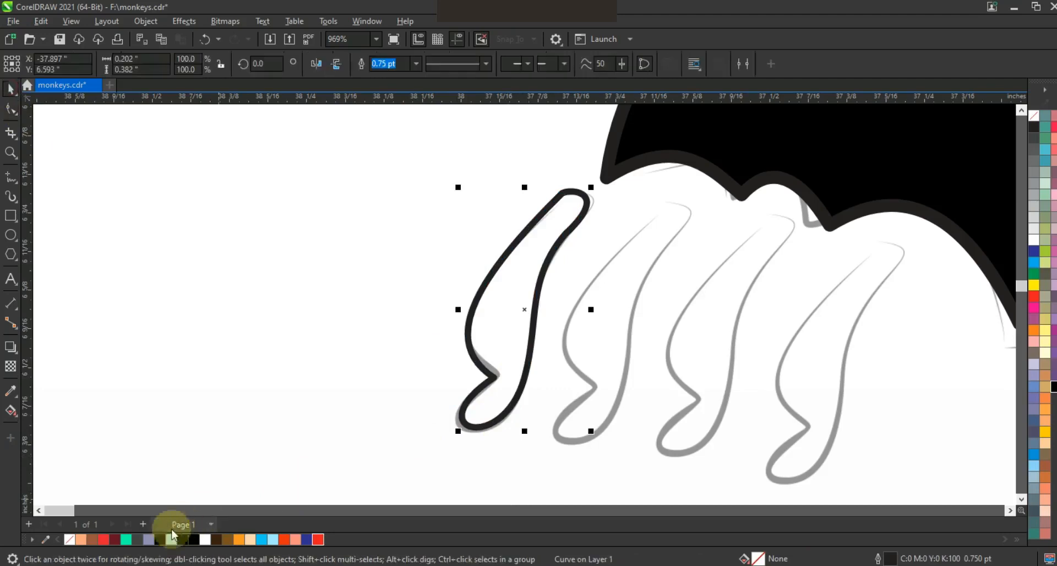
- Fill the finger black and place copies of it over the three neighbouring sketched fingers
{"action": "left_click", "coordinate": [523, 302]}
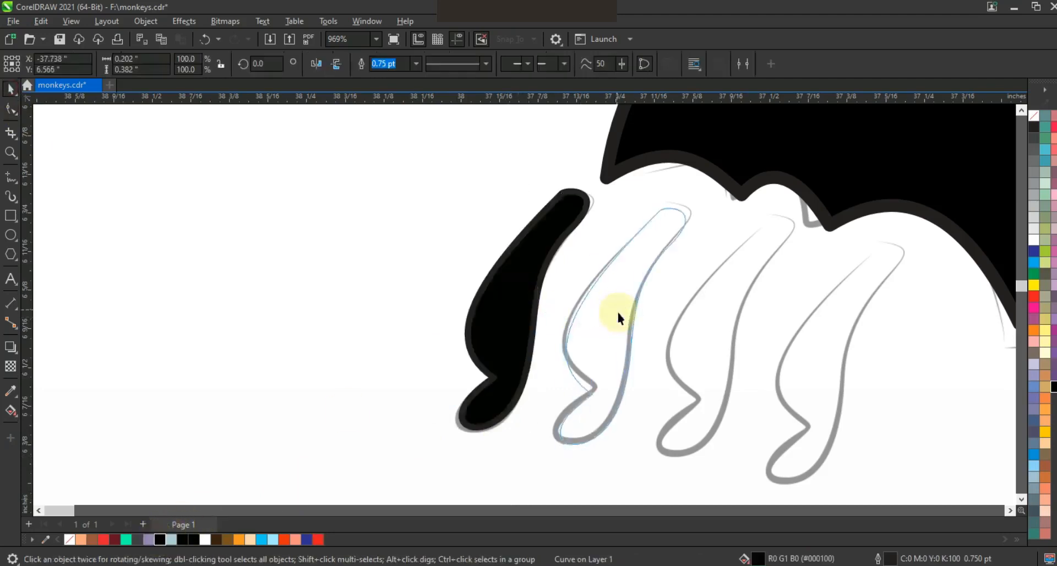
{"action": "left_click", "coordinate": [617, 310]}
{"action": "left_click", "coordinate": [721, 330]}
{"action": "left_click", "coordinate": [824, 353]}
- Select all four fingers and place a mirrored copy of them below the monkey's opposite hand
{"action": "key", "text": "F3"}
{"action": "left_click", "coordinate": [688, 306], "text": "shift"}
{"action": "left_click", "coordinate": [689, 347]}
{"action": "key", "text": "F2"}
{"action": "key", "text": "F3"}
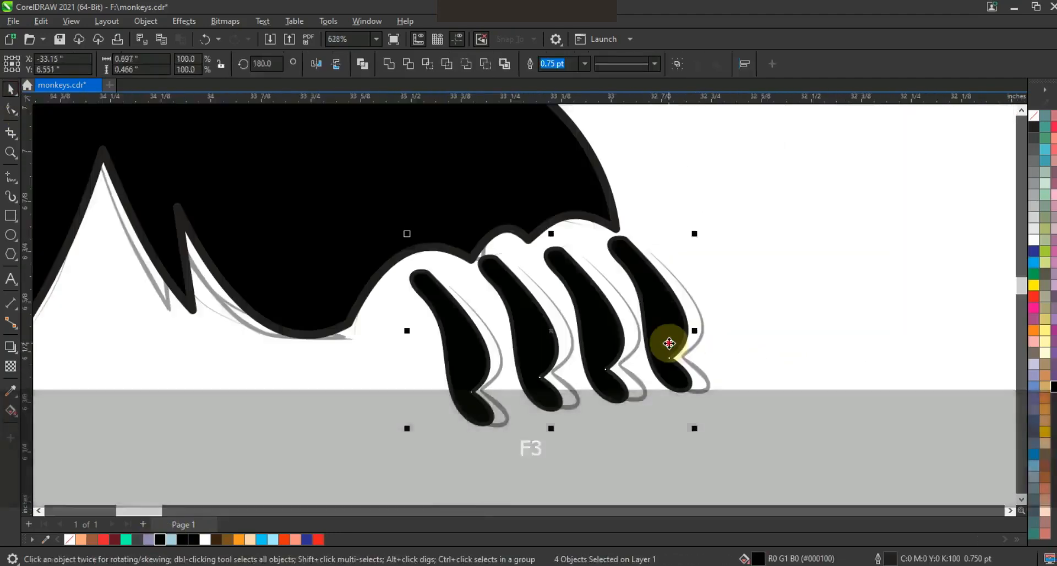
{"action": "key", "text": "ctrl"}
- Move the sketch out to the left of the traced monkey and place a copy of the whole tracing on its right
{"action": "key", "text": "F3"}
{"action": "key", "text": "F3"}
{"action": "left_click_drag", "start_coordinate": [600, 368], "coordinate": [378, 376]}
{"action": "left_click_drag", "start_coordinate": [529, 220], "coordinate": [715, 386]}
{"action": "left_click_drag", "start_coordinate": [620, 341], "coordinate": [773, 341]}
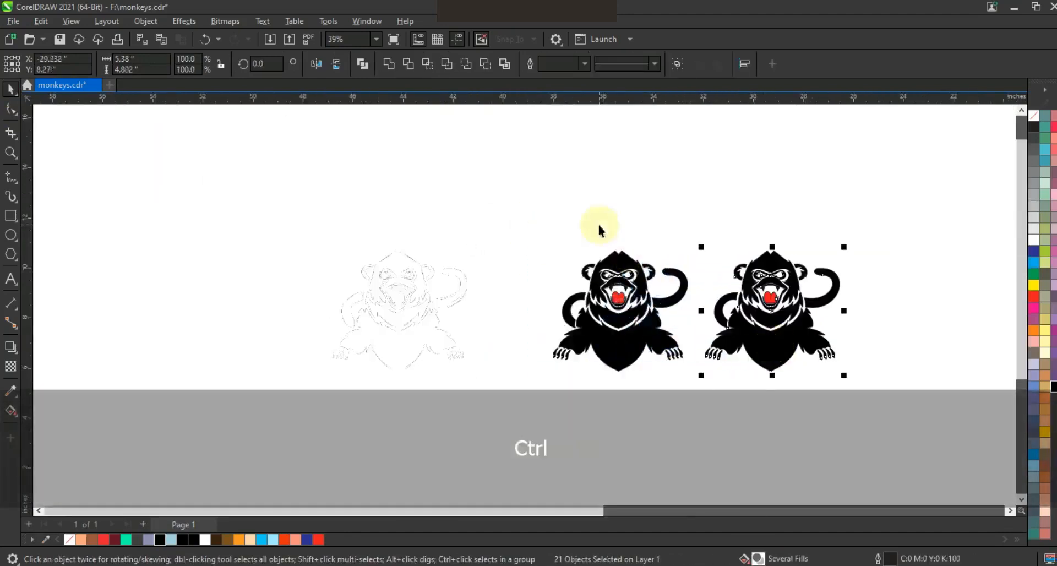
- Weld the copied monkey into one curve, shift it slightly right and remove its fill so only the outline remains
{"action": "left_click", "coordinate": [389, 64]}
{"action": "key", "text": "shift+F2"}
{"action": "key", "text": "F3"}
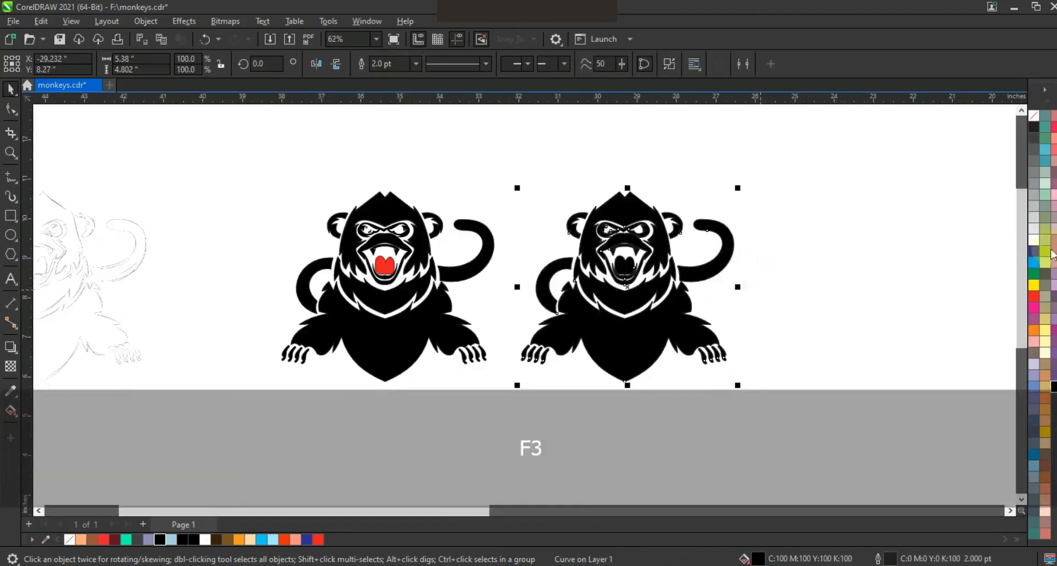
{"action": "left_click", "coordinate": [1034, 206]}
{"action": "left_click_drag", "start_coordinate": [711, 274], "coordinate": [742, 273]}
{"action": "left_click", "coordinate": [1033, 116]}
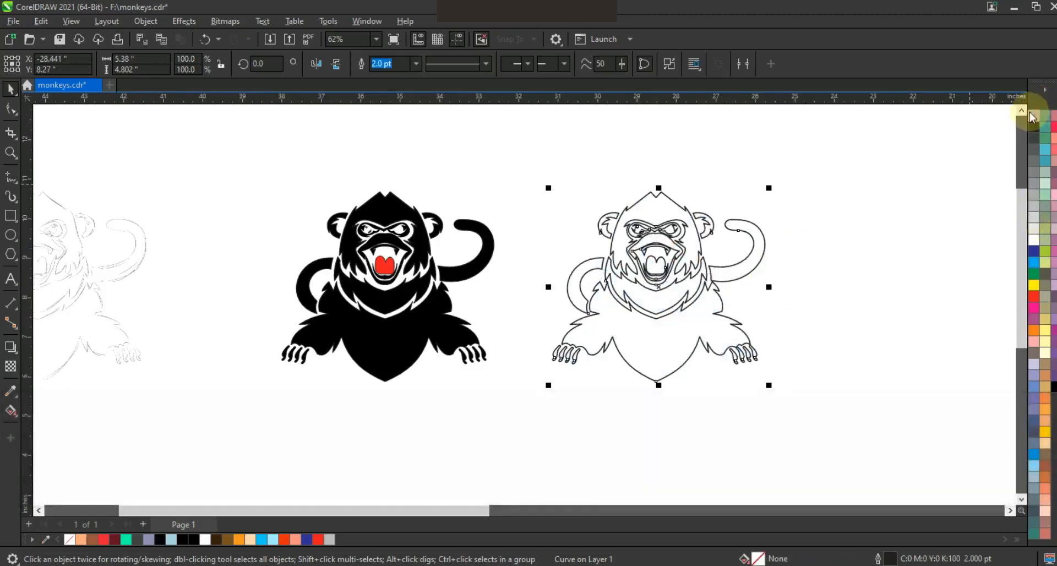
{"action": "key", "text": "shift+F2"}
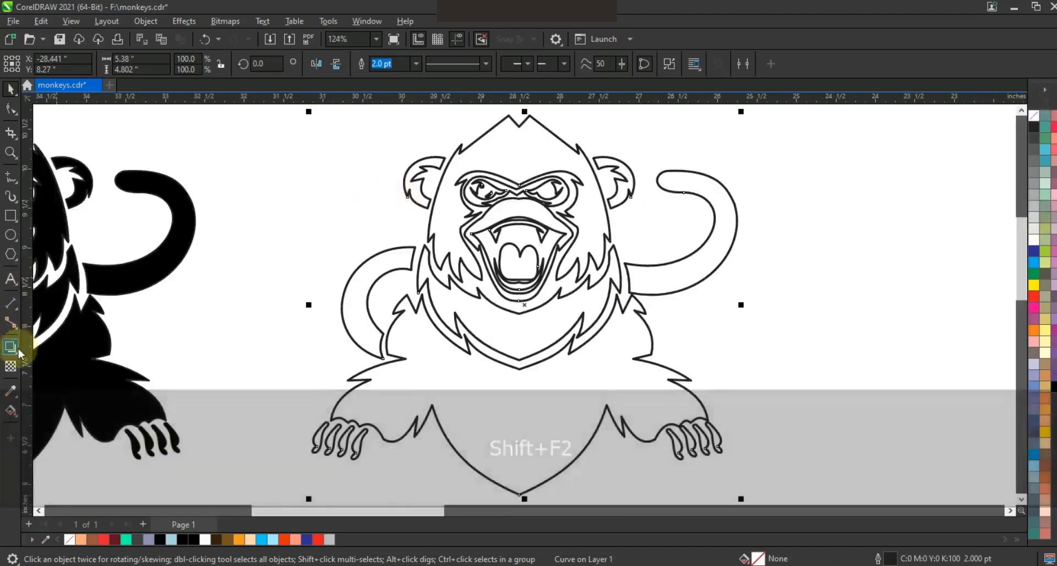
- Add a one-step outside contour with an offset of about 0.101 inches around the outlined monkey
{"action": "left_click", "coordinate": [18, 354]}
{"action": "left_click", "coordinate": [44, 363]}
{"action": "left_click_drag", "start_coordinate": [724, 243], "coordinate": [770, 244]}
{"action": "key", "text": "ctrl+z"}
{"action": "mouse_move", "coordinate": [733, 259]}
{"action": "left_mouse_down"}
{"action": "mouse_move", "coordinate": [752, 263]}
{"action": "mouse_move", "coordinate": [744, 250]}
{"action": "left_mouse_up"}
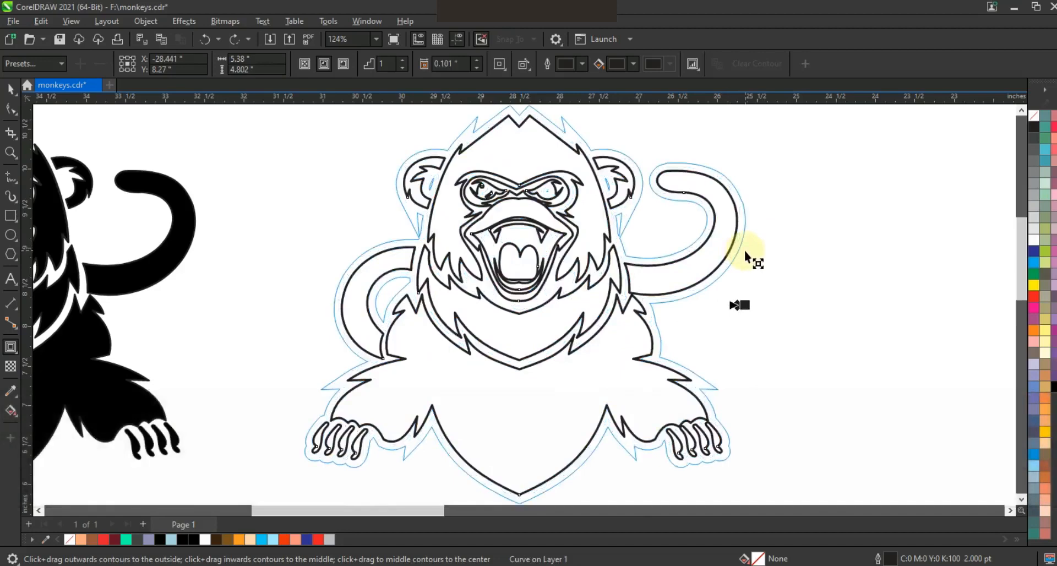
{"action": "left_click_drag", "start_coordinate": [745, 250], "coordinate": [787, 259]}
{"action": "left_click", "coordinate": [10, 88]}
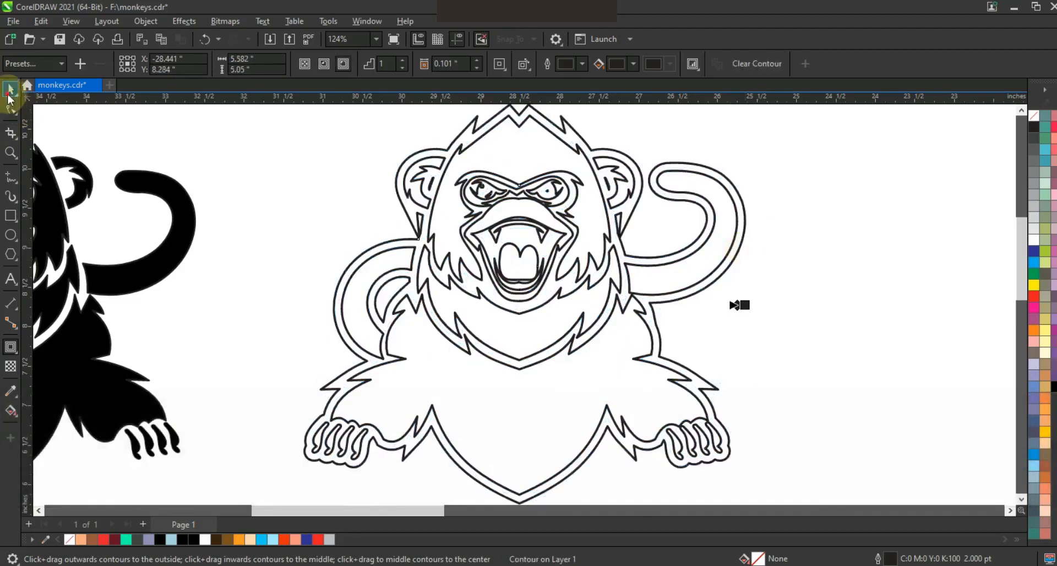
- Break the contour apart from the monkey line art and move the line art to the right of the contour shape
{"action": "left_click", "coordinate": [179, 22]}
{"action": "mouse_move", "coordinate": [146, 21]}
{"action": "left_click", "coordinate": [158, 330]}
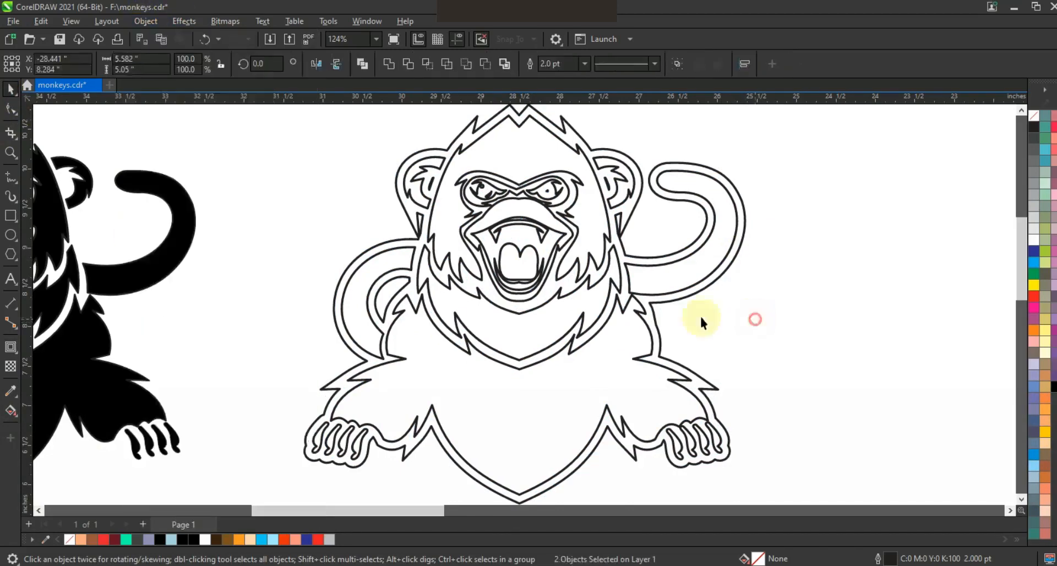
{"action": "key", "text": "F3"}
{"action": "left_click_drag", "start_coordinate": [594, 322], "coordinate": [844, 318]}
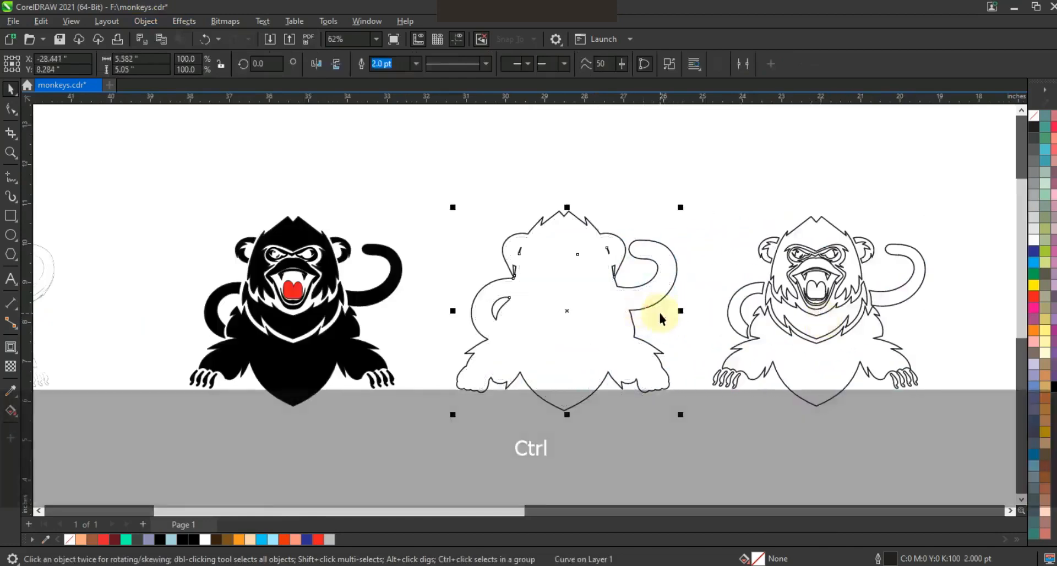
- Fill the contour shape black, break it apart and weld the pieces into one solid silhouette
{"action": "left_click", "coordinate": [1054, 386]}
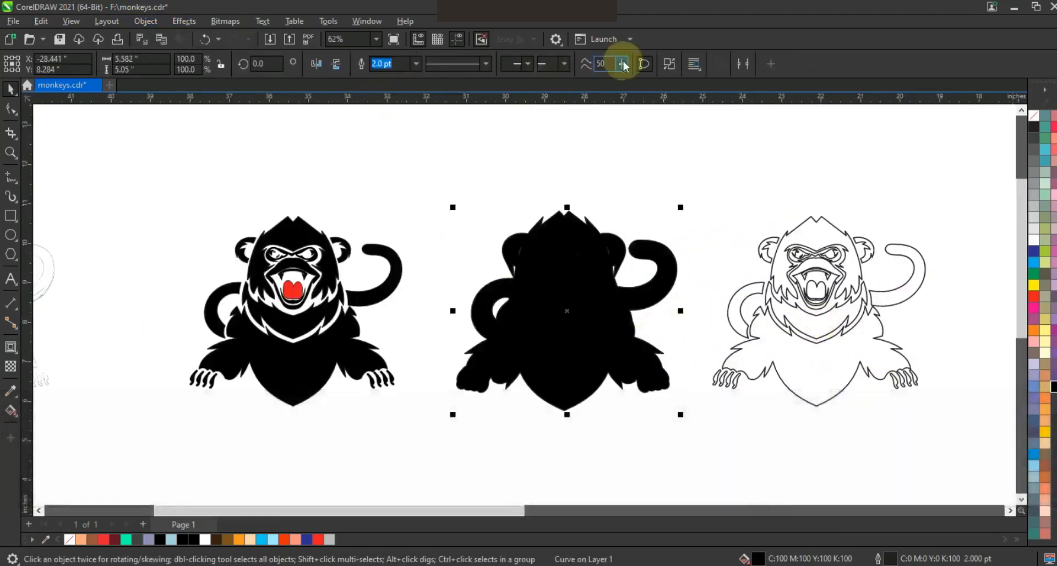
{"action": "left_click", "coordinate": [670, 64]}
{"action": "left_click", "coordinate": [391, 72]}
- Fill the line art white, bring it to the front and centre it on the black silhouette
{"action": "left_click_drag", "start_coordinate": [684, 168], "coordinate": [847, 337]}
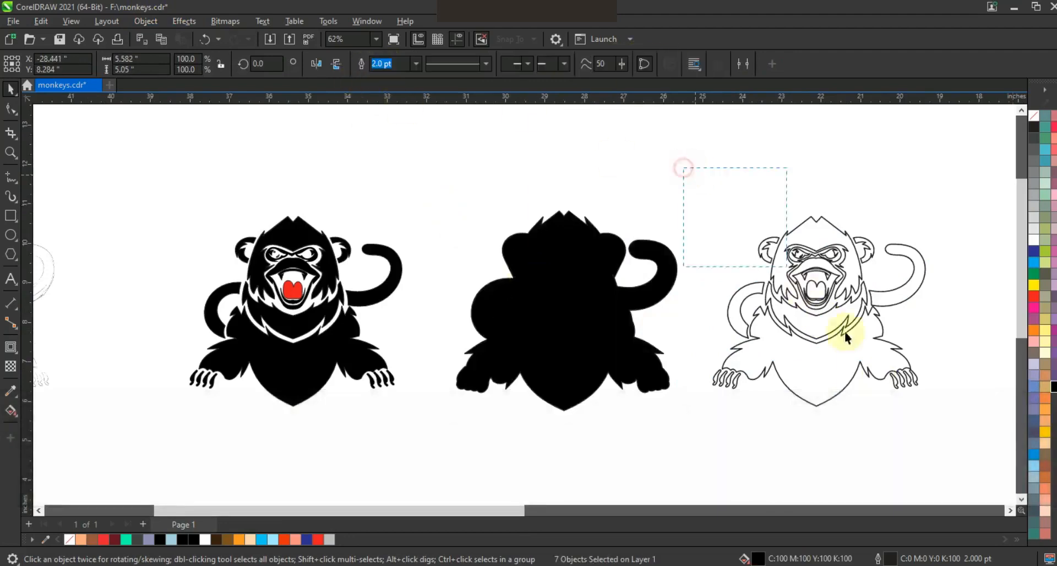
{"action": "left_click_drag", "start_coordinate": [940, 421], "coordinate": [939, 423]}
{"action": "left_click", "coordinate": [1034, 240]}
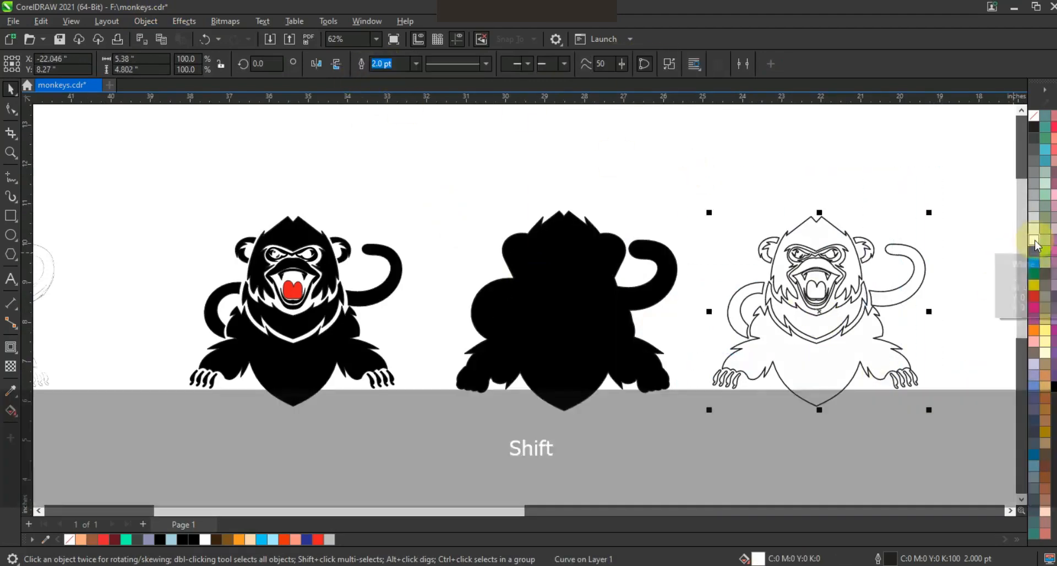
{"action": "key", "text": "shift+Page_Up"}
{"action": "left_click", "coordinate": [622, 323], "text": "shift"}
{"action": "key", "text": "c"}
{"action": "left_click", "coordinate": [728, 326]}
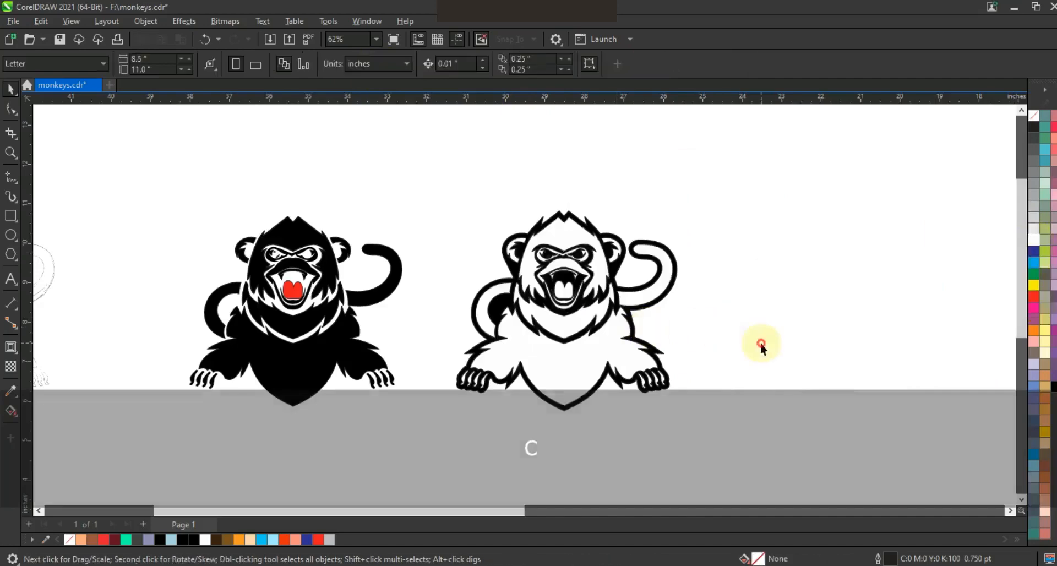
- Delete the original black monkey tracing with the red tongue
{"action": "left_click_drag", "start_coordinate": [458, 188], "coordinate": [141, 441]}
{"action": "key", "text": "Delete"}
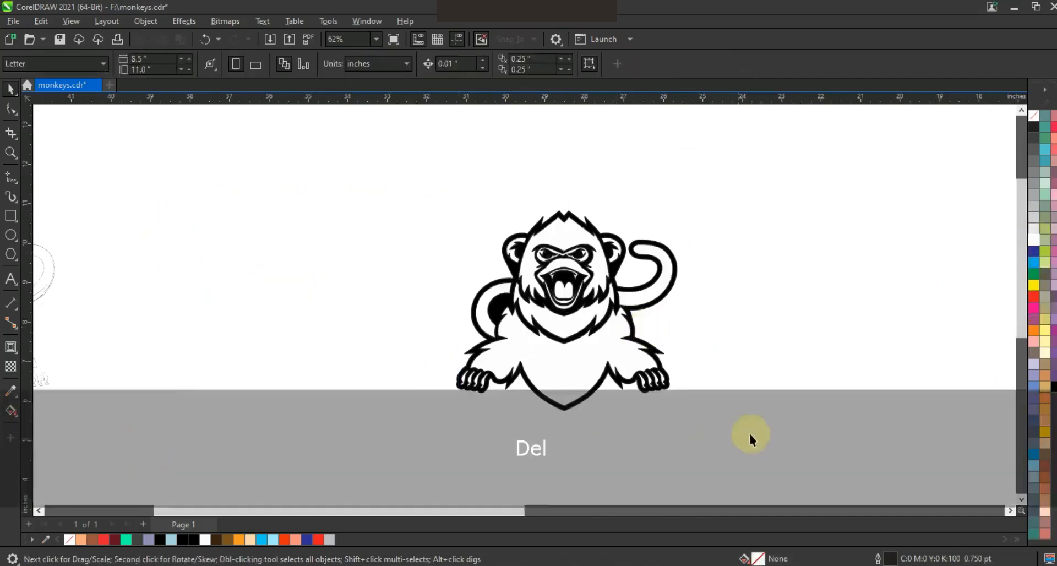
{"action": "left_click_drag", "start_coordinate": [373, 203], "coordinate": [365, 190]}
- Create light blue Smart Fill shapes in the body, chest fur, head and both visible parts of the tail
{"action": "key", "text": "shift+F2"}
{"action": "key", "text": "s"}
{"action": "left_click", "coordinate": [503, 435]}
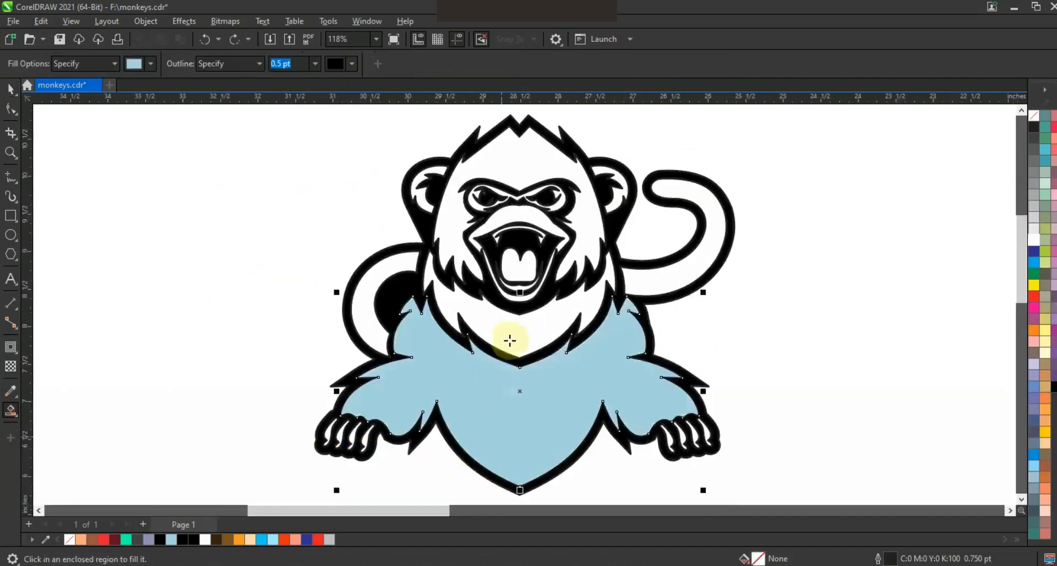
{"action": "left_click", "coordinate": [509, 341]}
{"action": "left_click", "coordinate": [393, 286]}
{"action": "left_click", "coordinate": [436, 247]}
{"action": "left_click", "coordinate": [708, 260]}
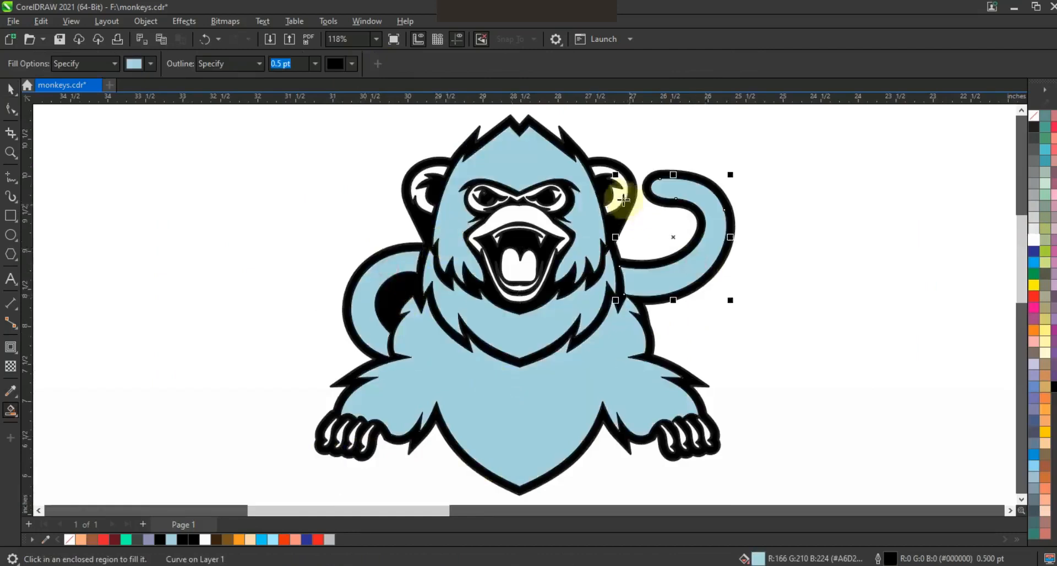
- Create light blue Smart Fill shapes in both ears, the tongue, the teeth and the muzzle
{"action": "left_click", "coordinate": [624, 200]}
{"action": "left_click", "coordinate": [421, 177]}
{"action": "left_click", "coordinate": [517, 270]}
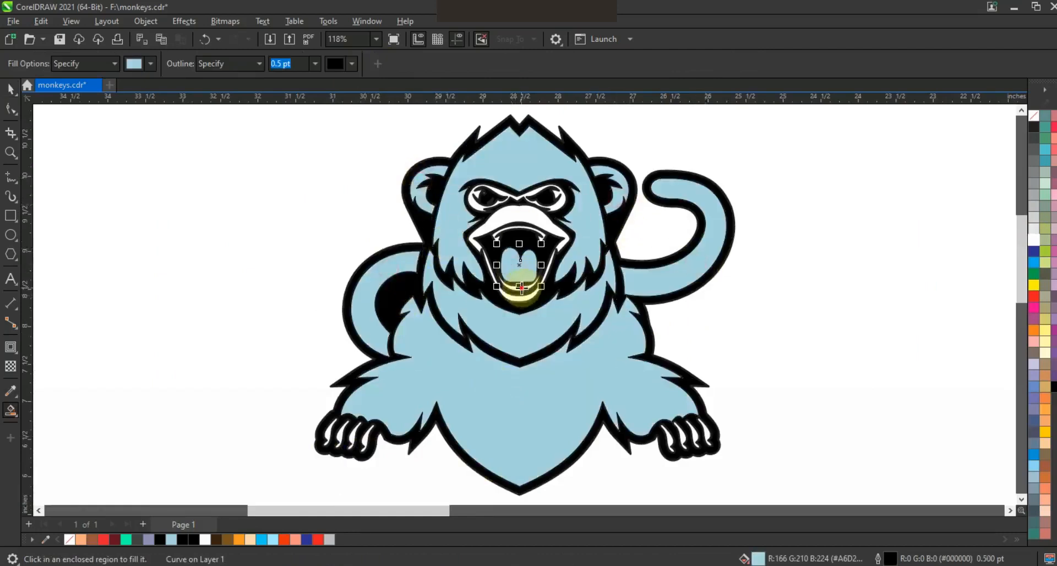
{"action": "left_click", "coordinate": [526, 297]}
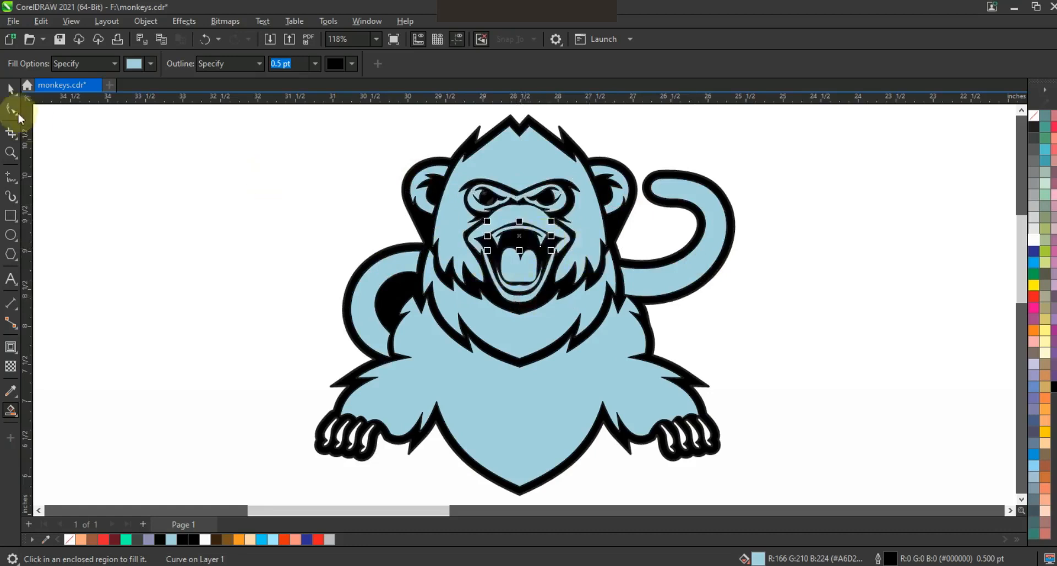
- Recolor the teeth white and the tongue red
{"action": "left_click", "coordinate": [11, 88]}
{"action": "left_click", "coordinate": [520, 275], "text": "shift"}
{"action": "left_click", "coordinate": [1032, 242]}
{"action": "left_click", "coordinate": [523, 263]}
{"action": "left_click", "coordinate": [1035, 297]}
- Recolor the muzzle and eye surround bright blue, and the head, chest fur and body orange
{"action": "left_click", "coordinate": [553, 226]}
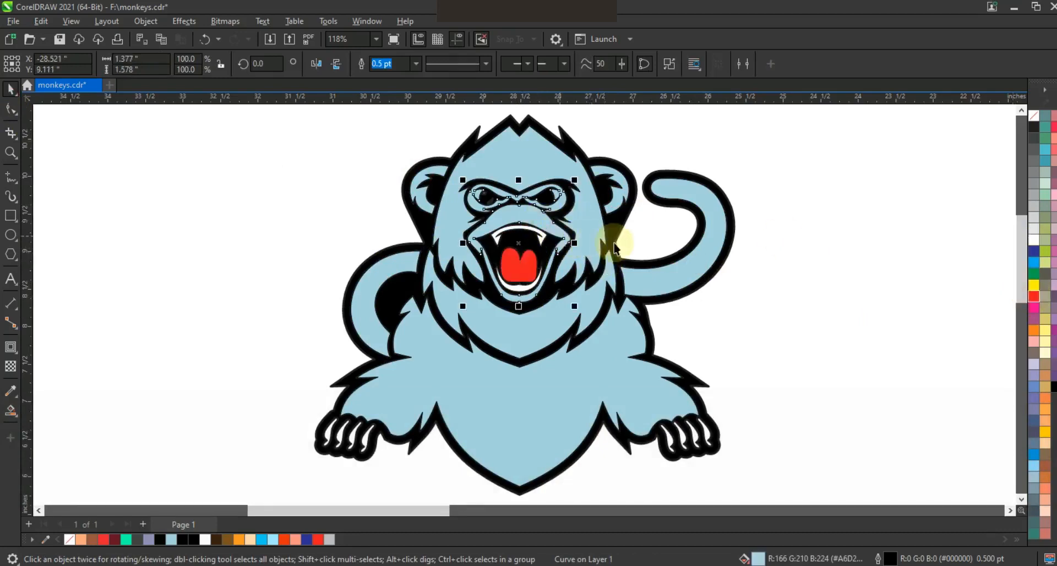
{"action": "left_click", "coordinate": [273, 536]}
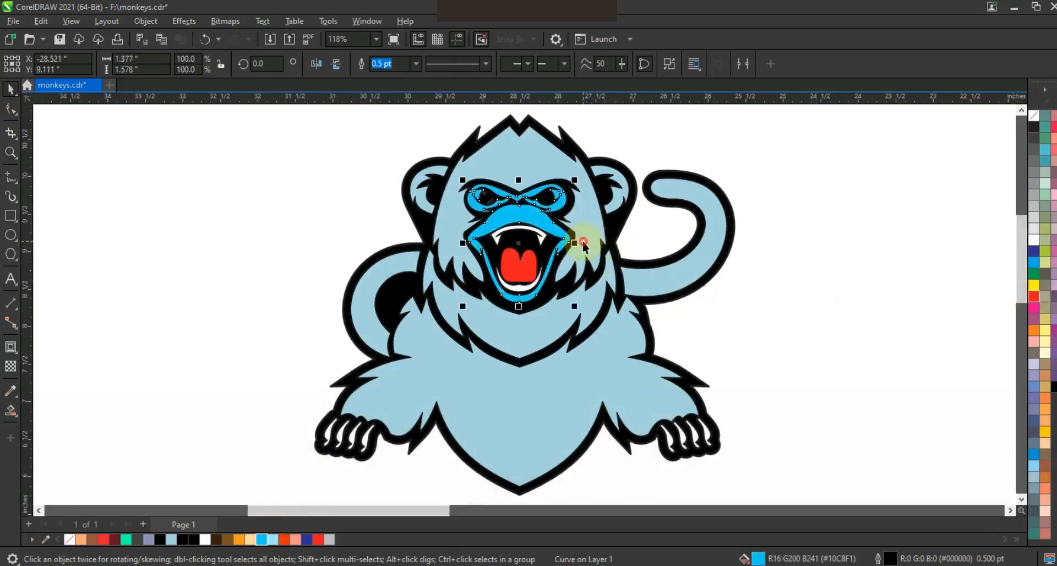
{"action": "left_click", "coordinate": [610, 288]}
{"action": "left_click", "coordinate": [608, 350], "text": "shift"}
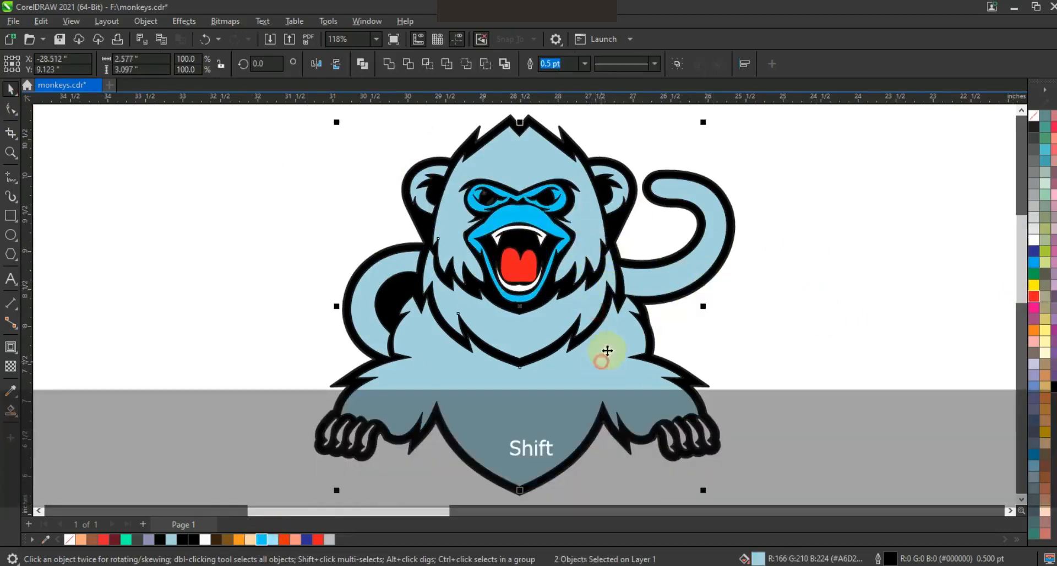
{"action": "left_click", "coordinate": [238, 539]}
- Recolor both tail parts and both ears orange to match the fur
{"action": "left_click", "coordinate": [671, 280]}
{"action": "left_click", "coordinate": [385, 265], "text": "shift"}
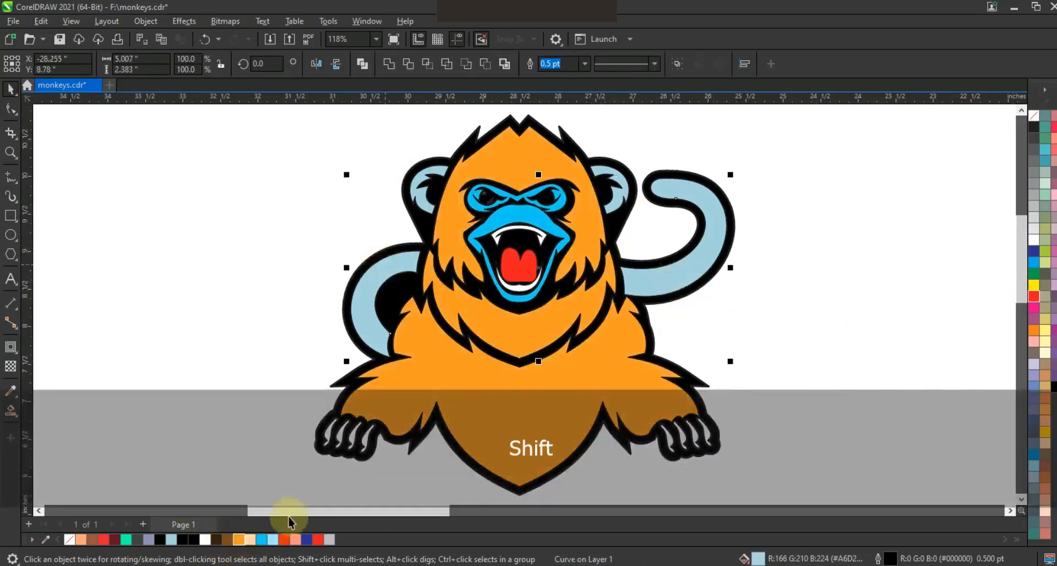
{"action": "left_click", "coordinate": [238, 540]}
{"action": "left_click", "coordinate": [422, 185]}
{"action": "left_click", "coordinate": [617, 184], "text": "shift"}
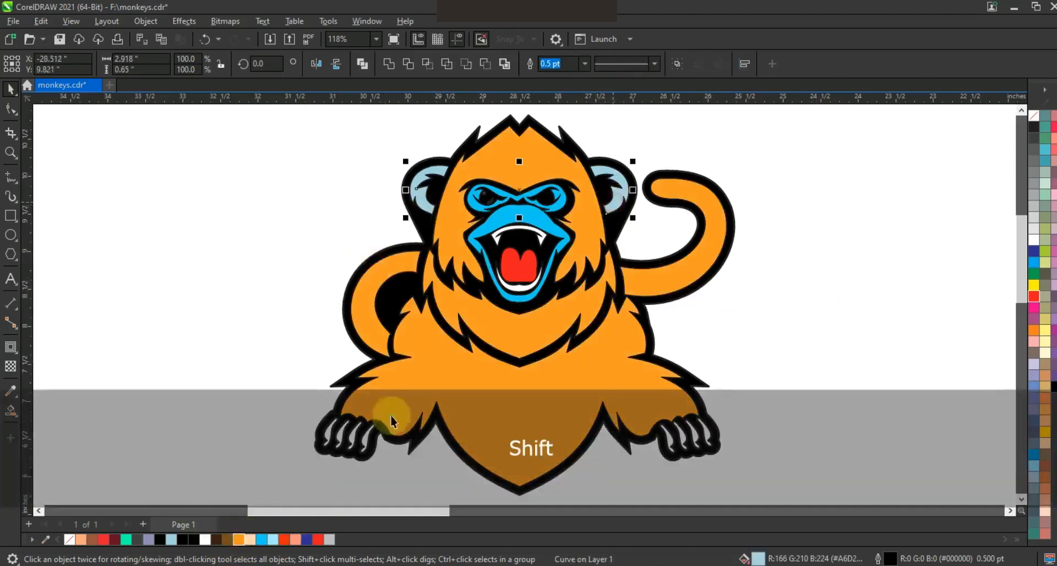
{"action": "left_click", "coordinate": [238, 539]}
- Create light blue Smart Fill shapes in all four fingers of each hand
{"action": "left_click", "coordinate": [333, 435]}
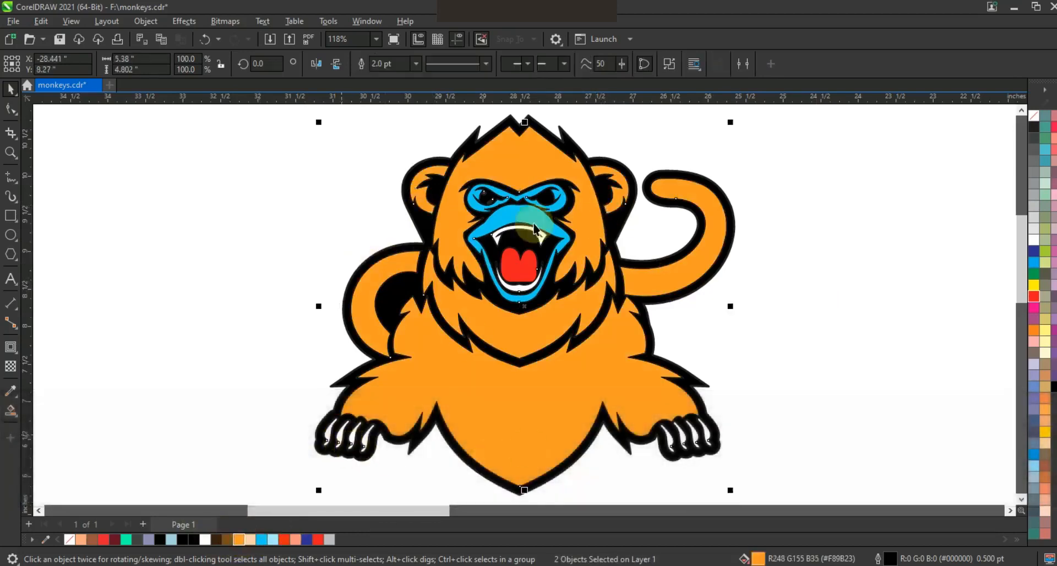
{"action": "left_click", "coordinate": [10, 410]}
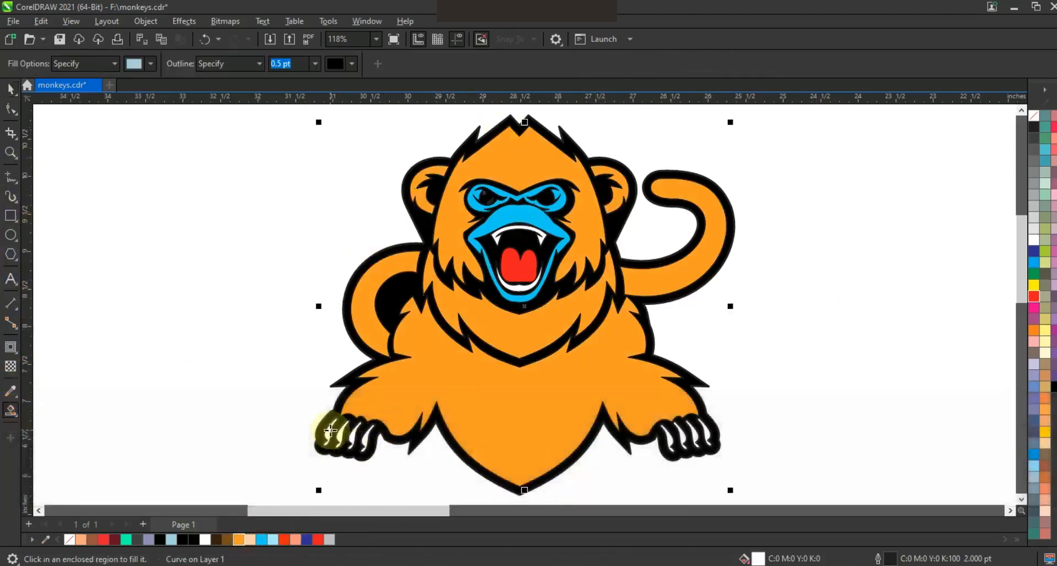
{"action": "left_click", "coordinate": [340, 435]}
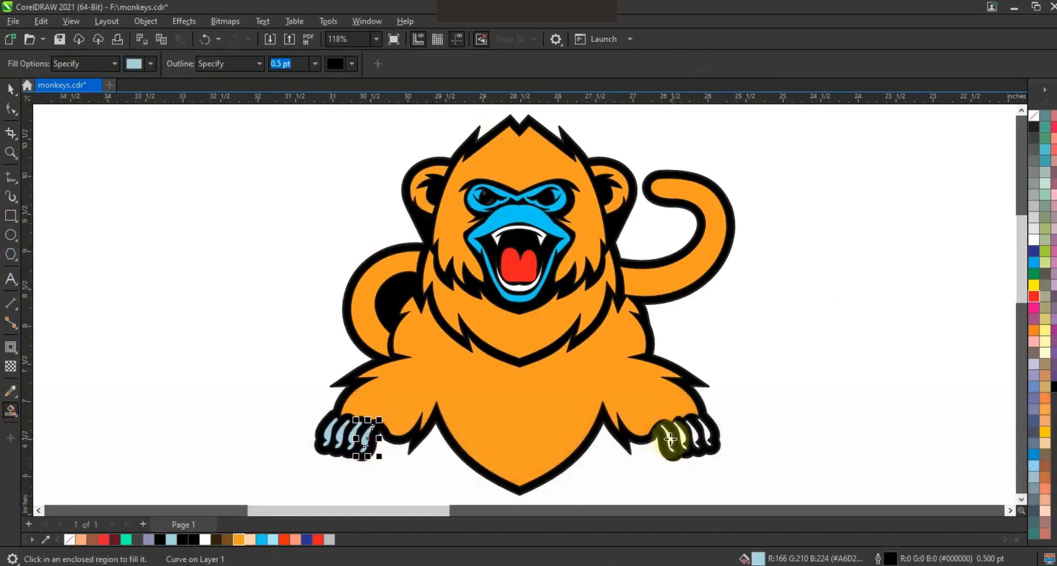
{"action": "left_click", "coordinate": [709, 434]}
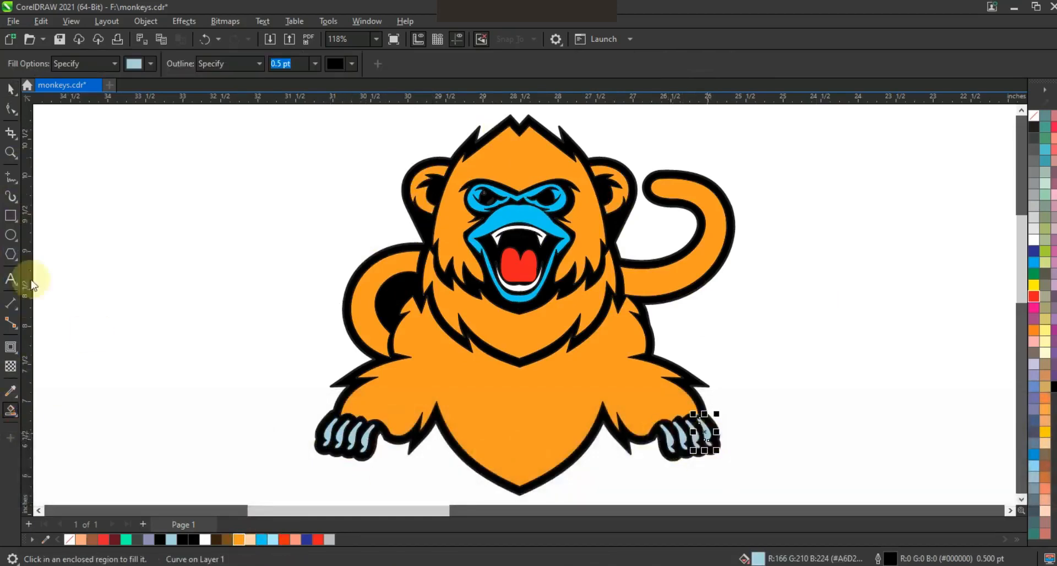
- Select the eight finger shapes and recolor them the same bright blue as the muzzle
{"action": "left_click", "coordinate": [10, 89]}
{"action": "left_click_drag", "start_coordinate": [208, 401], "coordinate": [746, 480]}
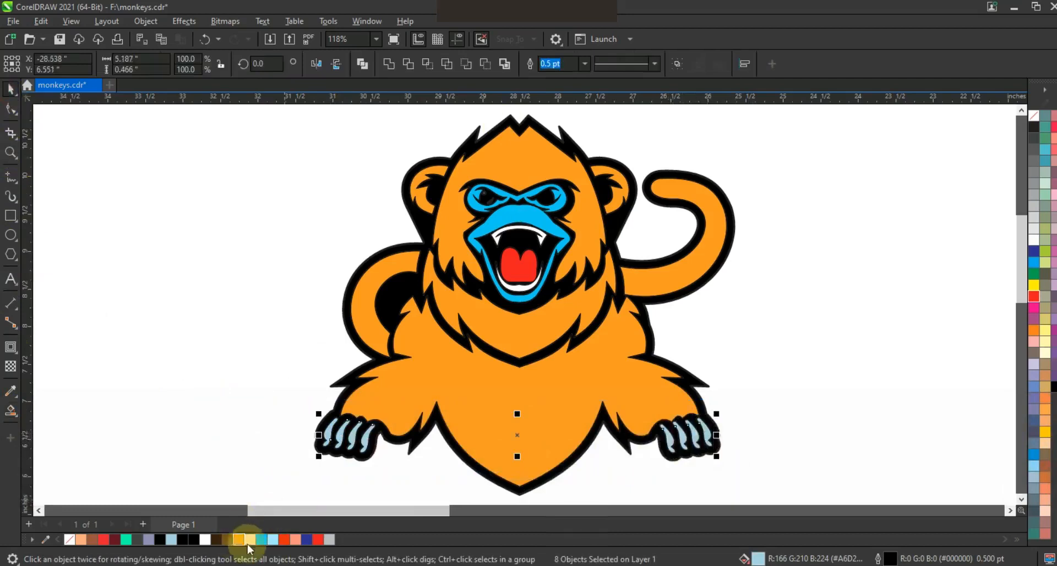
{"action": "left_click", "coordinate": [261, 540]}
{"action": "left_click", "coordinate": [767, 287]}
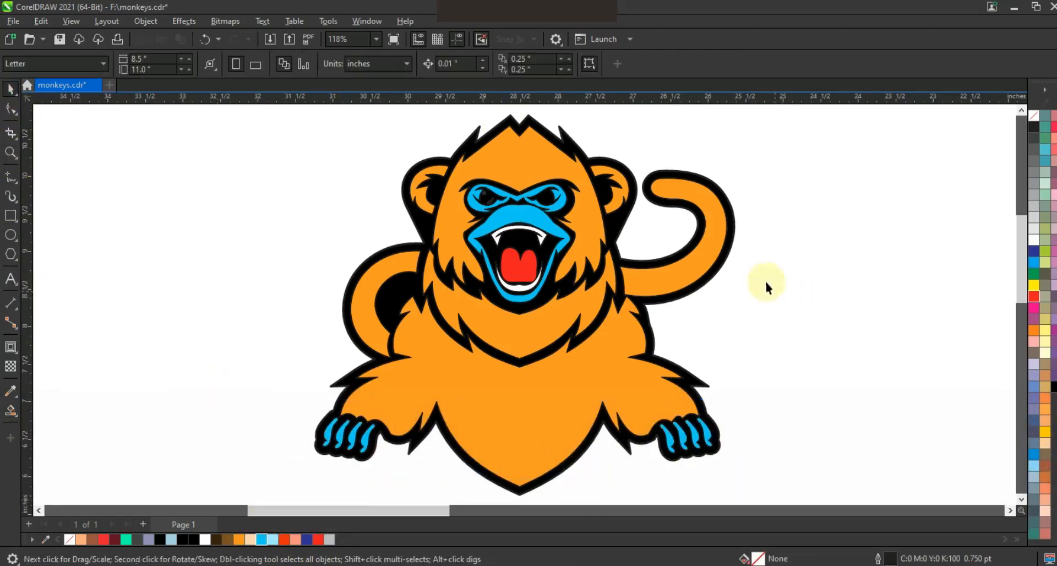
{"action": "key", "text": "F3"}
{"action": "left_click", "coordinate": [11, 153]}
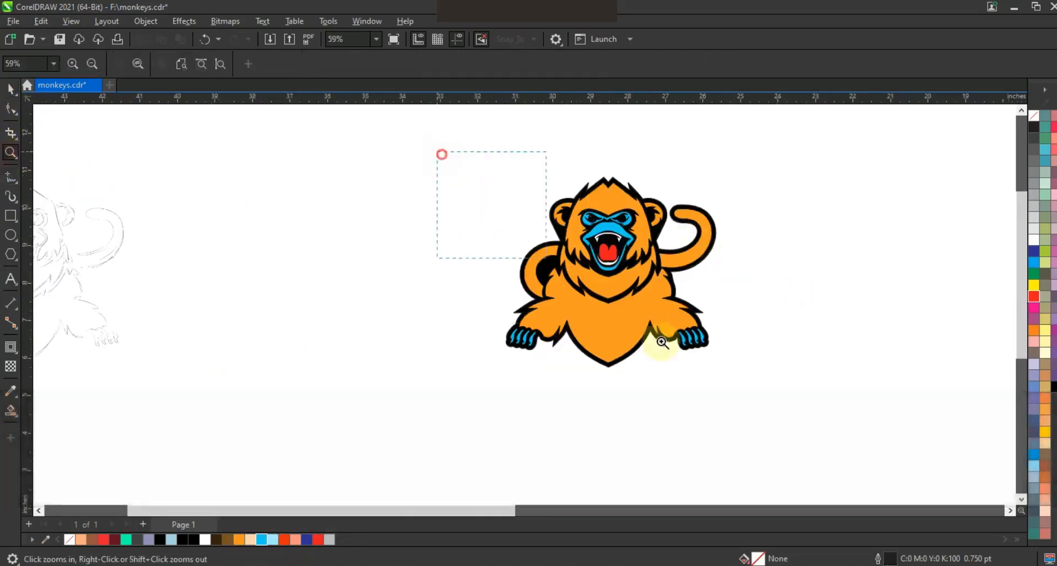
- Draw a zigzag freehand shadow line from the right edge of the forehead down the cheek to the jaw beside the mouth
{"action": "left_click_drag", "start_coordinate": [760, 393], "coordinate": [786, 364]}
{"action": "left_click", "coordinate": [11, 178]}
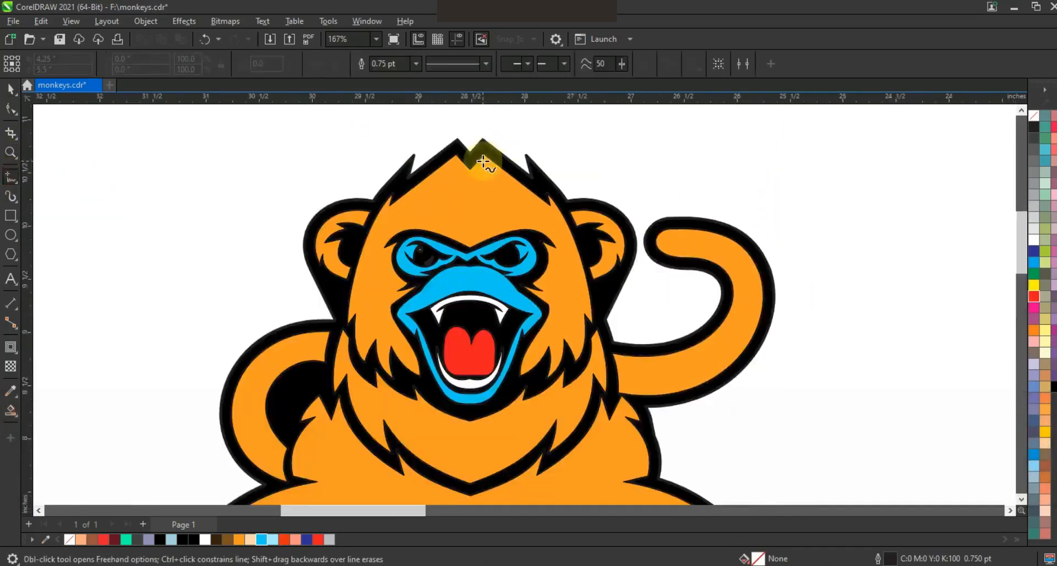
{"action": "left_click", "coordinate": [533, 184]}
{"action": "left_click", "coordinate": [578, 290]}
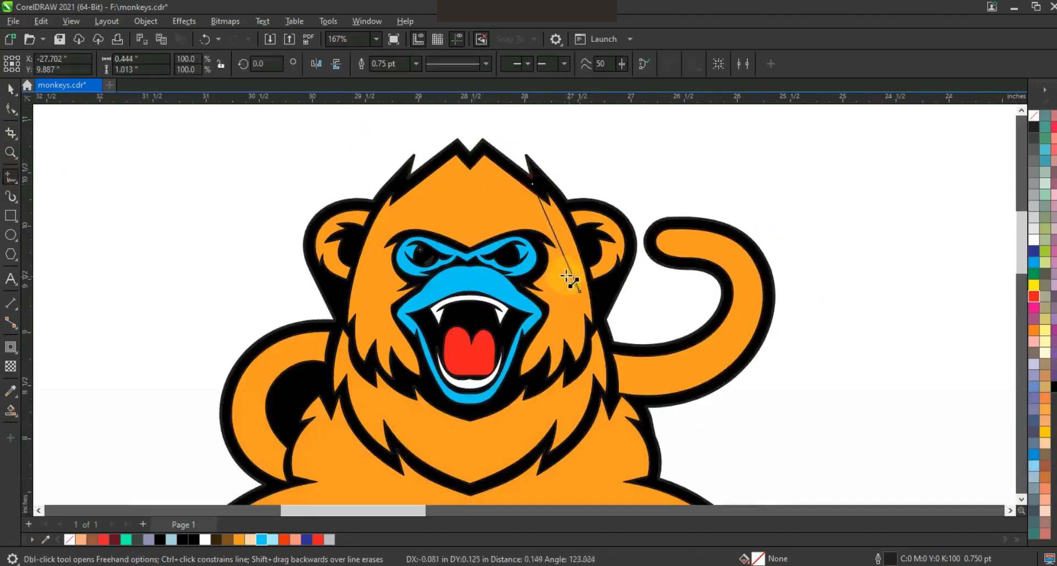
{"action": "left_click", "coordinate": [518, 376]}
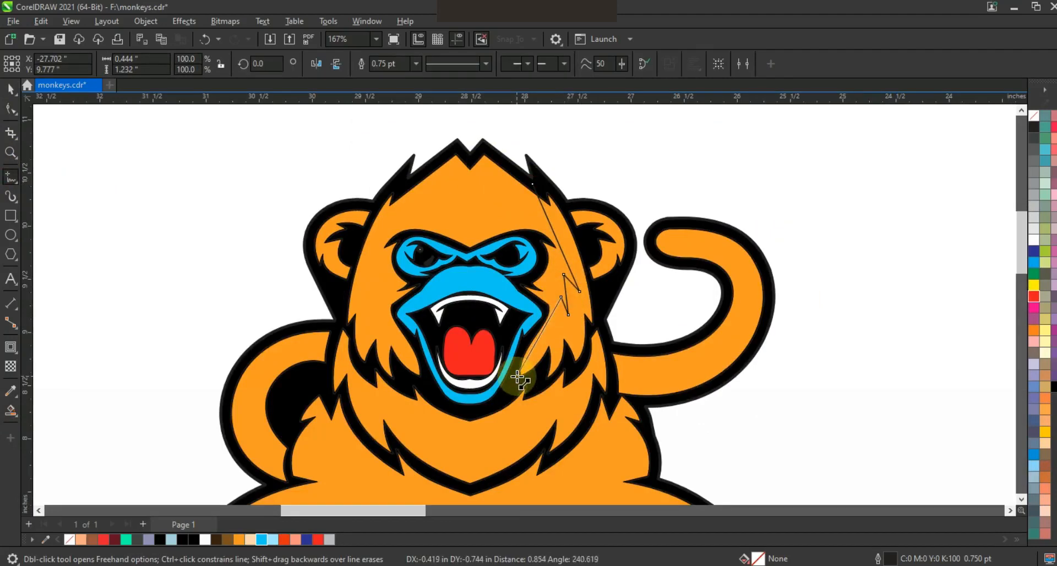
- Bend the straight segments of the face's shadow line into curves that follow the cheek and jaw
{"action": "left_click", "coordinate": [11, 109]}
{"action": "left_click", "coordinate": [208, 70]}
{"action": "left_click_drag", "start_coordinate": [554, 235], "coordinate": [563, 230]}
{"action": "left_click_drag", "start_coordinate": [546, 325], "coordinate": [551, 332]}
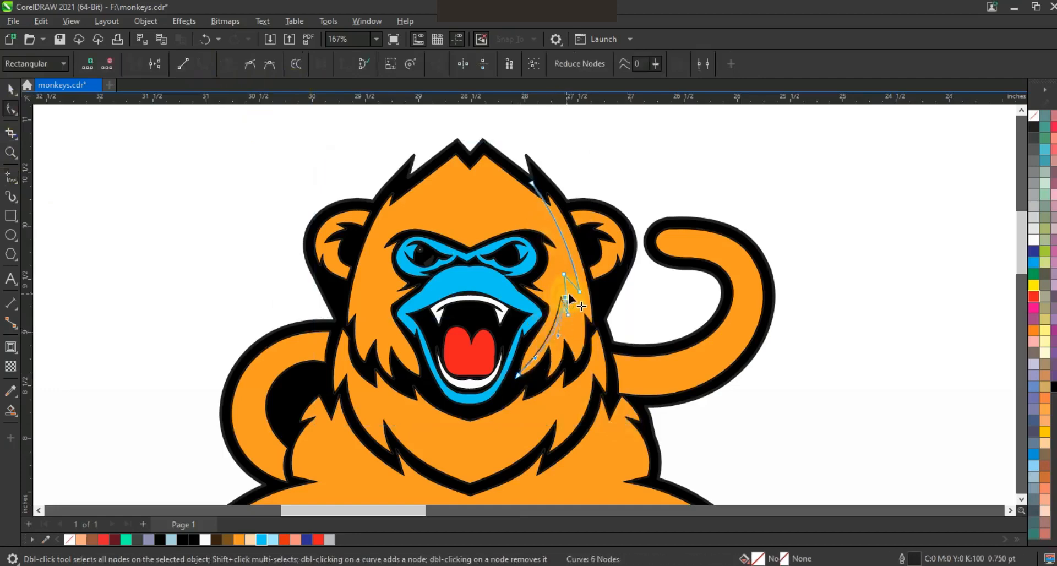
{"action": "key", "text": "ctrl+z"}
{"action": "left_click_drag", "start_coordinate": [566, 290], "coordinate": [569, 290]}
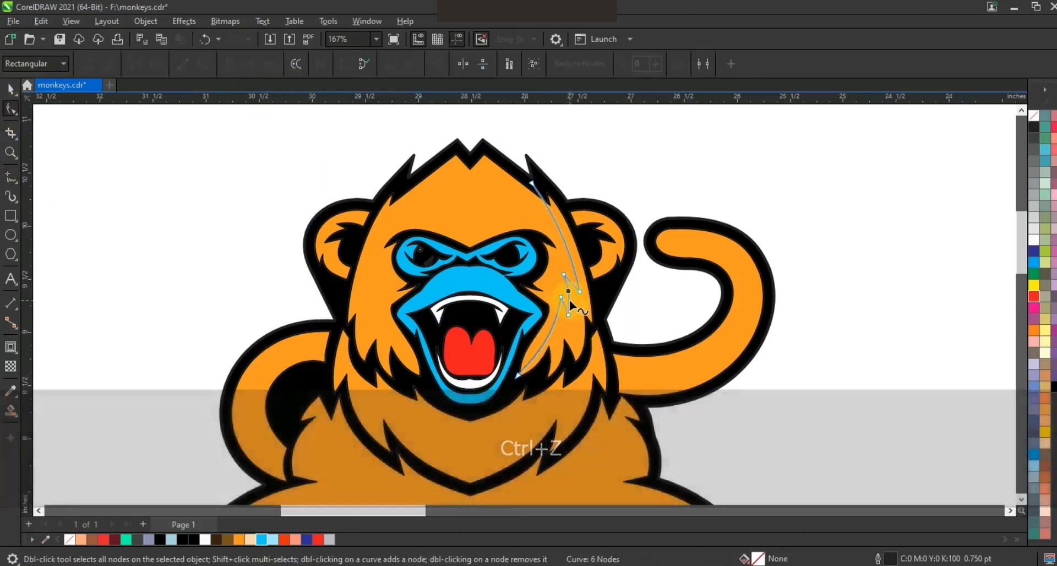
- Draw a zigzag freehand shadow line from the beard below the right cheek down to the lower tip of the chest fur
{"action": "left_click", "coordinate": [11, 179]}
{"action": "left_click", "coordinate": [562, 369]}
{"action": "double_click", "coordinate": [515, 429]}
{"action": "double_click", "coordinate": [545, 409]}
{"action": "left_click", "coordinate": [492, 483]}
- Bend both long segments of the chest fur's shadow line into curves and save the document
{"action": "left_click", "coordinate": [11, 109]}
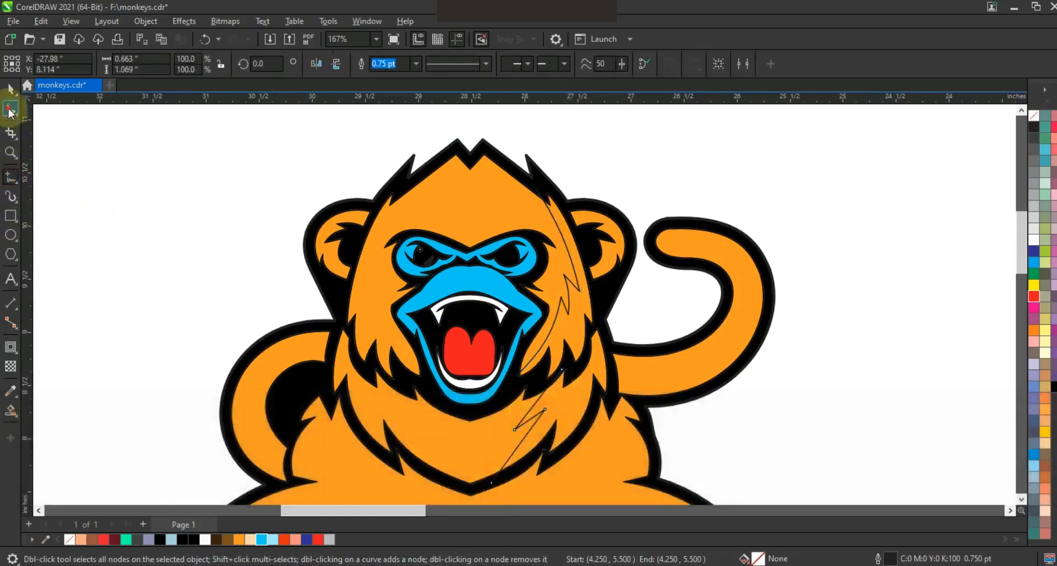
{"action": "left_click_drag", "start_coordinate": [526, 435], "coordinate": [532, 437]}
{"action": "left_click_drag", "start_coordinate": [537, 403], "coordinate": [548, 412]}
{"action": "left_click", "coordinate": [59, 39]}
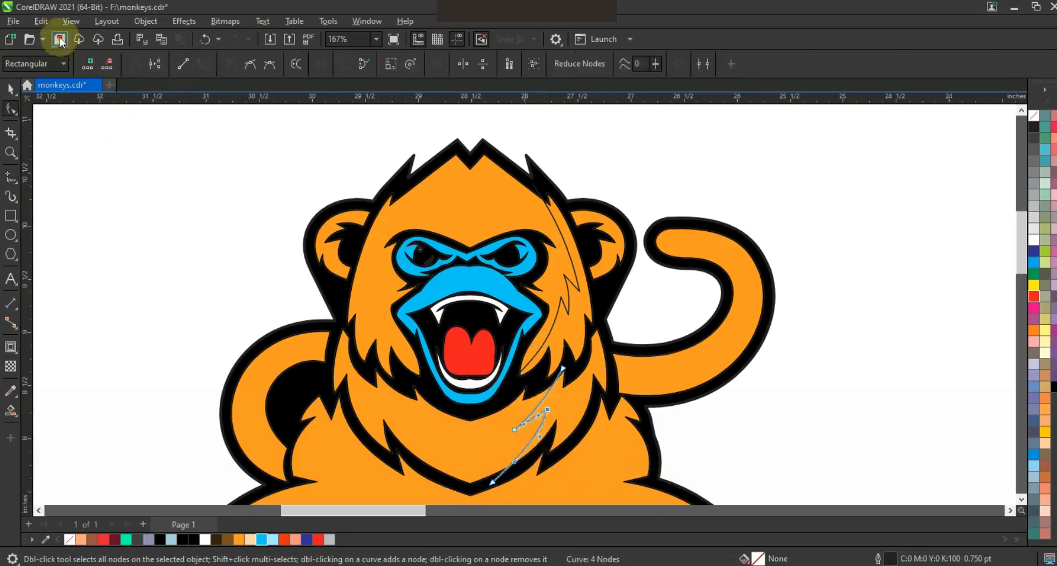
- Create Smart Fill shapes in the shadow areas of the right cheek and chest fur, and color both dark brown (#372110)
{"action": "left_click", "coordinate": [11, 410]}
{"action": "left_click", "coordinate": [581, 388]}
{"action": "left_click", "coordinate": [581, 325]}
{"action": "left_click", "coordinate": [10, 88]}
{"action": "left_click", "coordinate": [514, 346]}
{"action": "left_click", "coordinate": [566, 411], "text": "shift"}
{"action": "left_click", "coordinate": [230, 541]}
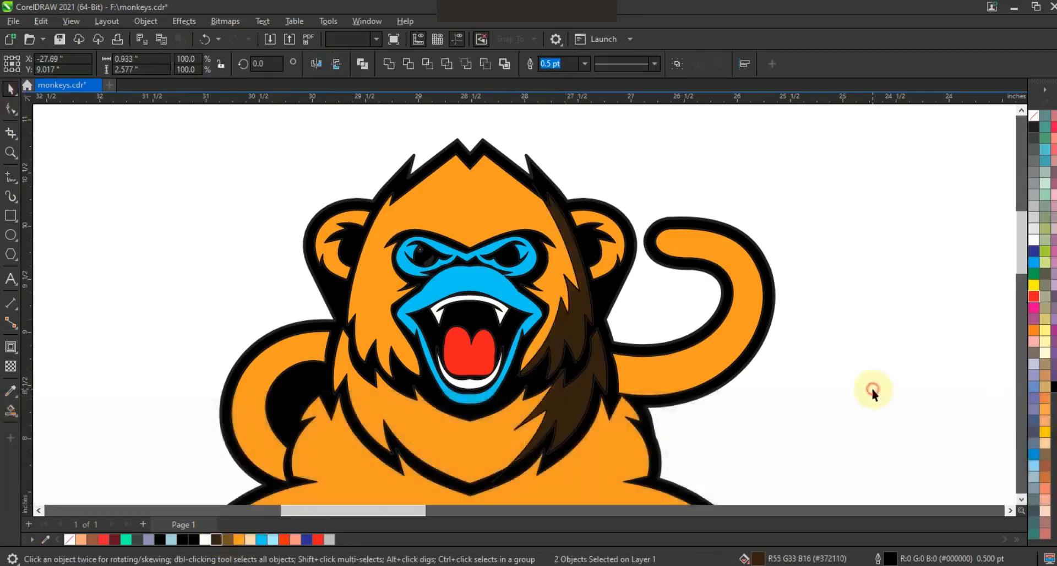
- Delete the two shadow guide lines on the cheek and chest fur
{"action": "left_click", "coordinate": [873, 389]}
{"action": "left_click", "coordinate": [503, 472]}
{"action": "key", "text": "Delete"}
{"action": "left_click", "coordinate": [515, 381]}
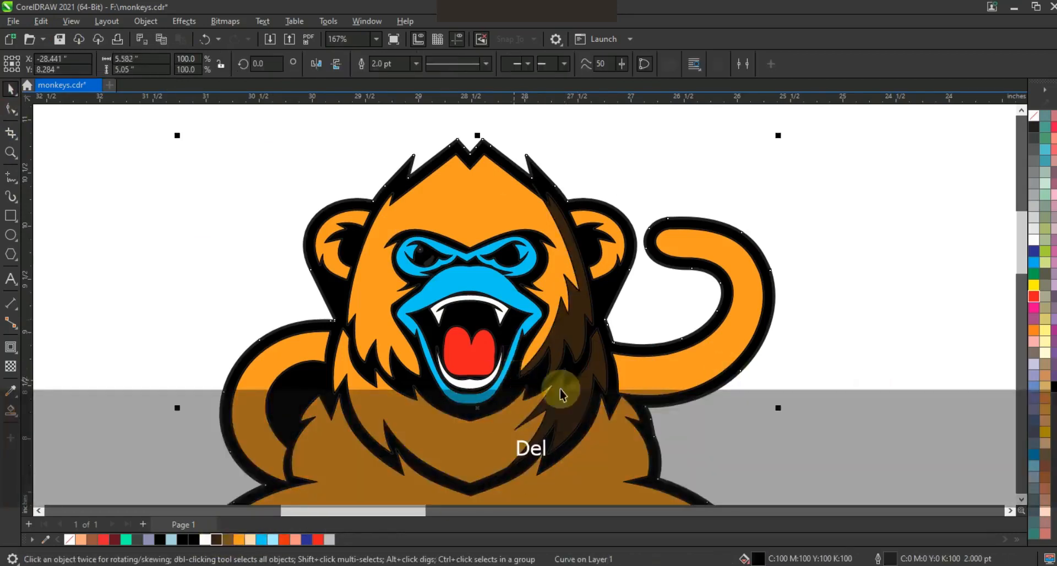
{"action": "left_click", "coordinate": [517, 371]}
{"action": "left_click", "coordinate": [822, 288]}
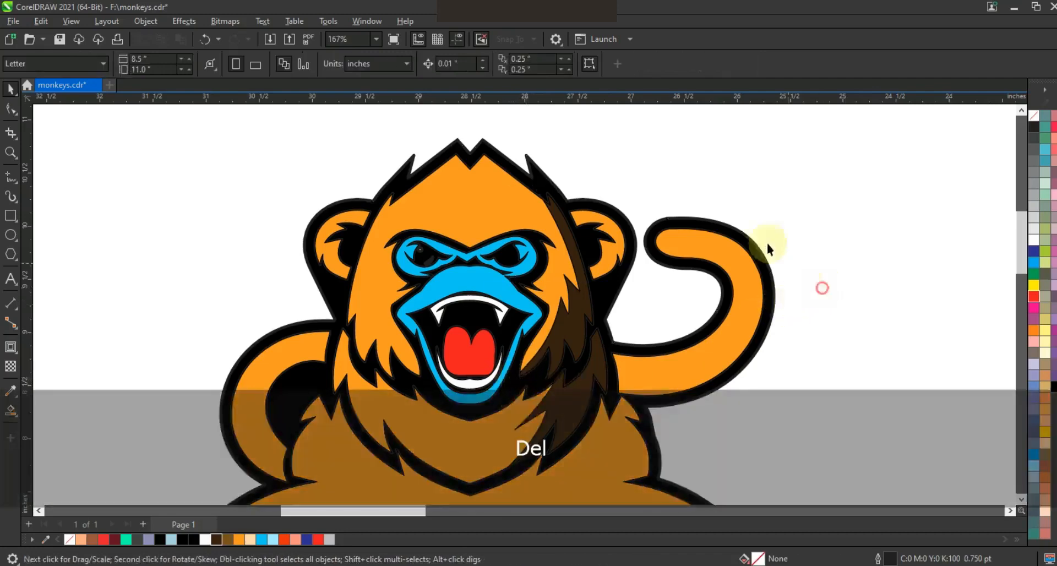
- Set the transparency of the monkey sketch bitmap to 0
{"action": "key", "text": "F3"}
{"action": "key", "text": "Escape"}
{"action": "left_click_drag", "start_coordinate": [782, 447], "coordinate": [279, 229]}
{"action": "key", "text": "shift+F2"}
{"action": "key", "text": "Escape"}
{"action": "left_click", "coordinate": [250, 294]}
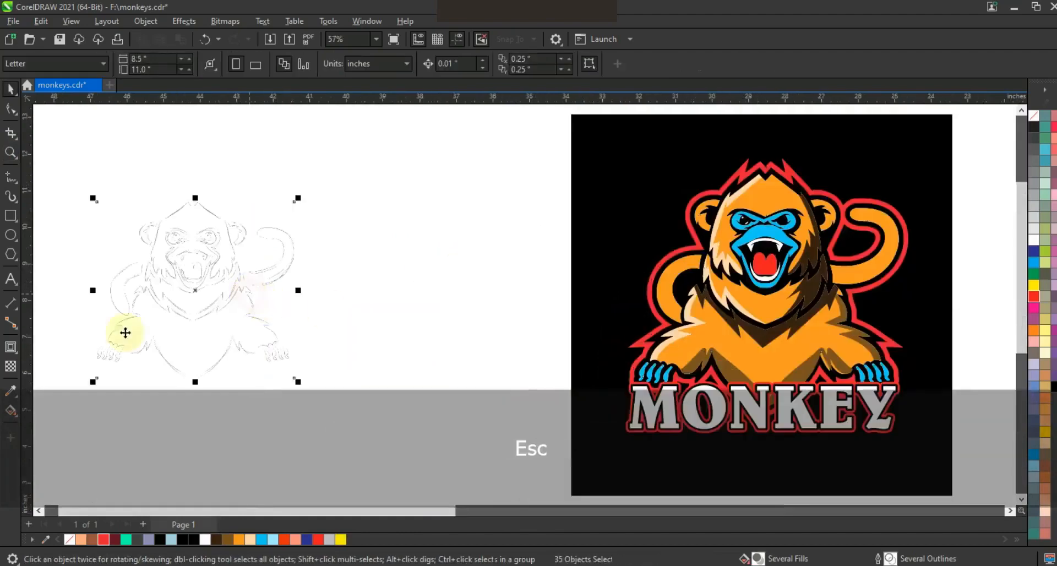
{"action": "left_click", "coordinate": [11, 366]}
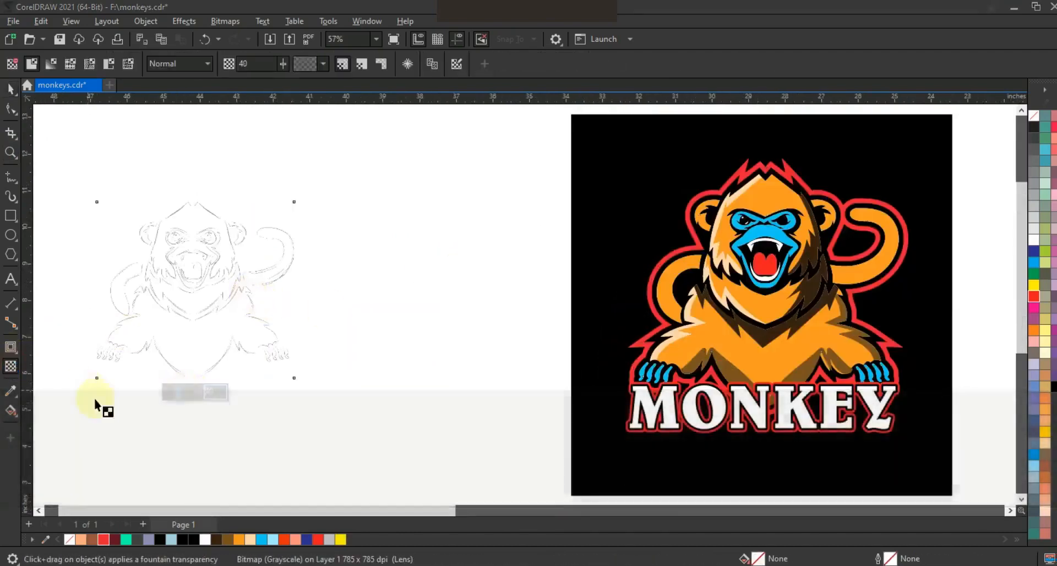
{"action": "left_click_drag", "start_coordinate": [179, 398], "coordinate": [159, 396]}
{"action": "left_click", "coordinate": [10, 88]}
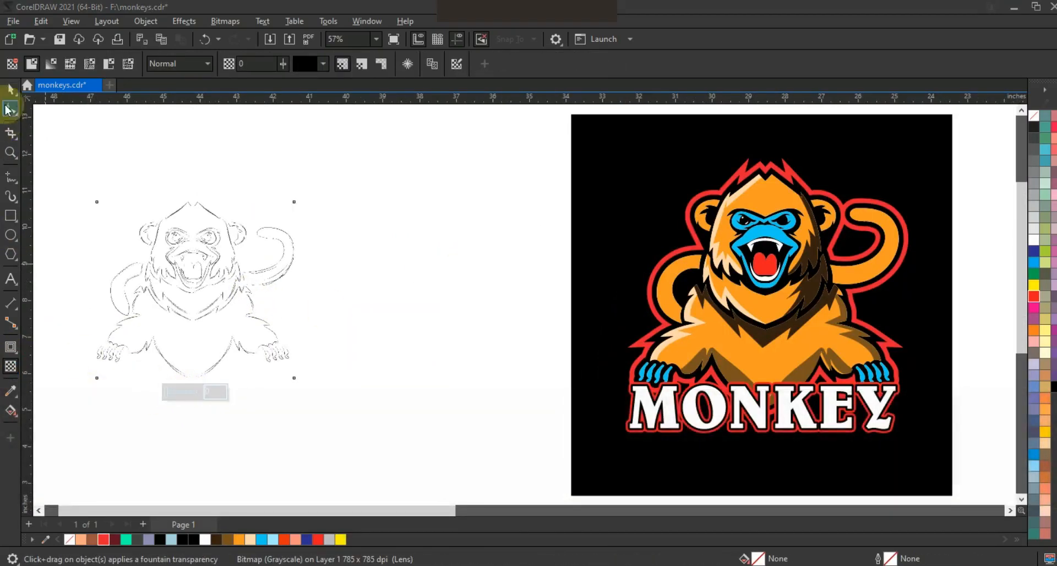
- Enlarge the monkey sketch beside the finished MONKEY logo and show both in a full-screen preview
{"action": "mouse_move", "coordinate": [297, 382]}
{"action": "left_mouse_down"}
{"action": "mouse_move", "coordinate": [370, 472]}
{"action": "mouse_move", "coordinate": [395, 470]}
{"action": "left_mouse_up"}
{"action": "left_click_drag", "start_coordinate": [238, 361], "coordinate": [403, 371]}
{"action": "left_click", "coordinate": [986, 334]}
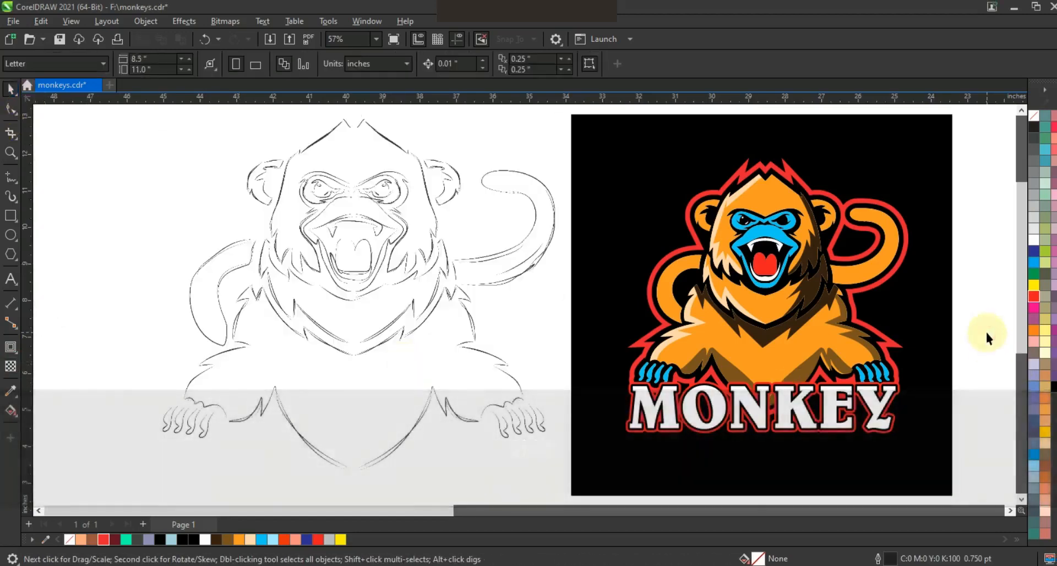
{"action": "key", "text": "F9"}
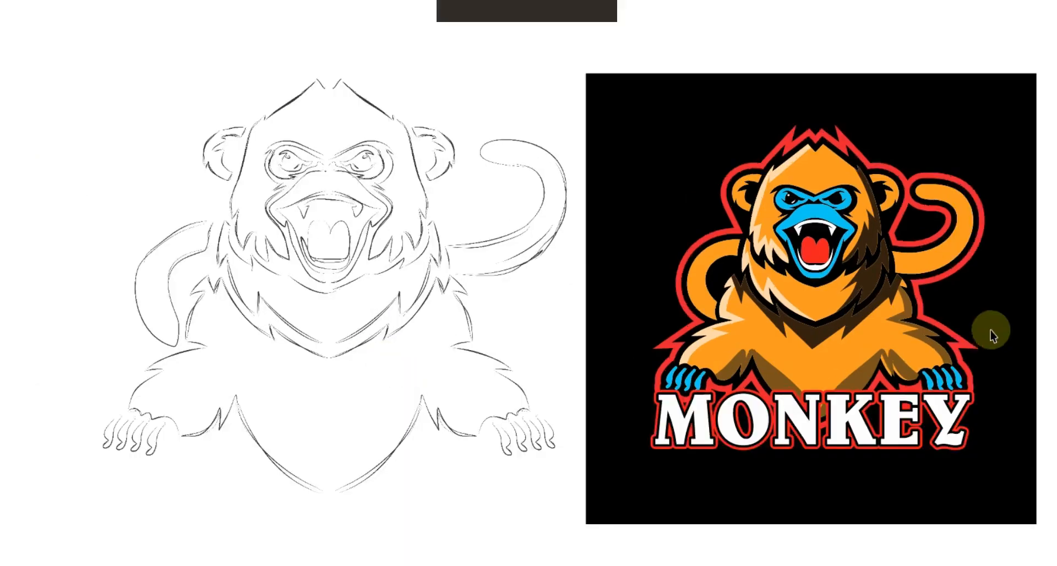